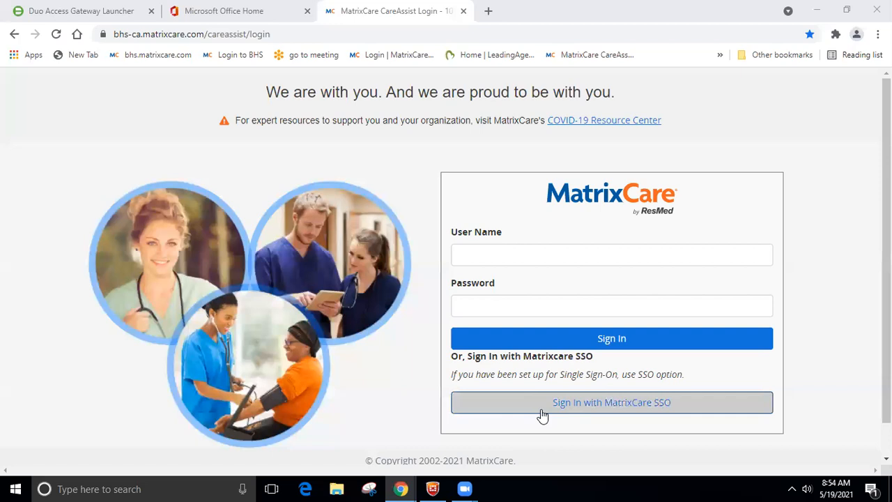
Step: Sign in with MatrixCare SSO, dismiss the shift warning, then log out and confirm
left_click(609, 412)
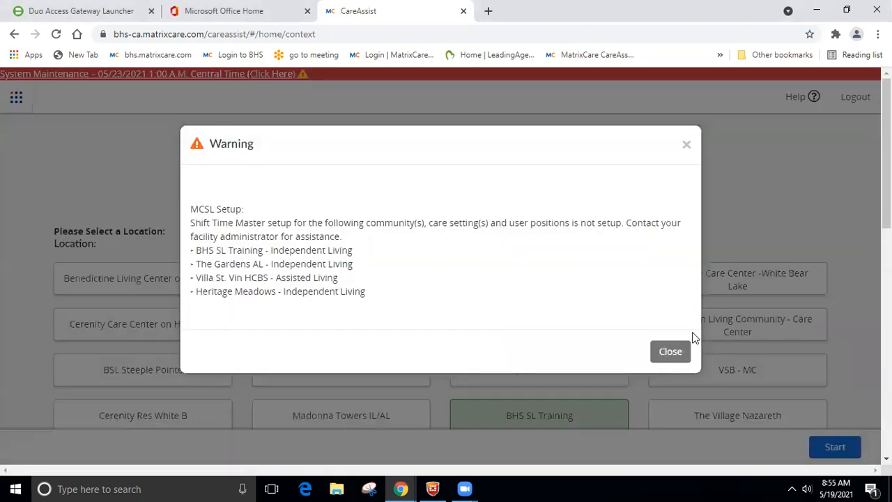
left_click(675, 353)
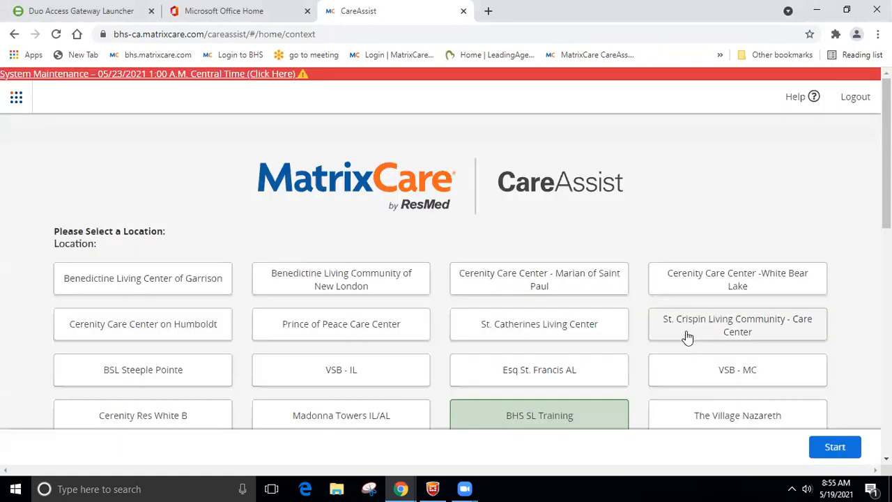
left_click(853, 101)
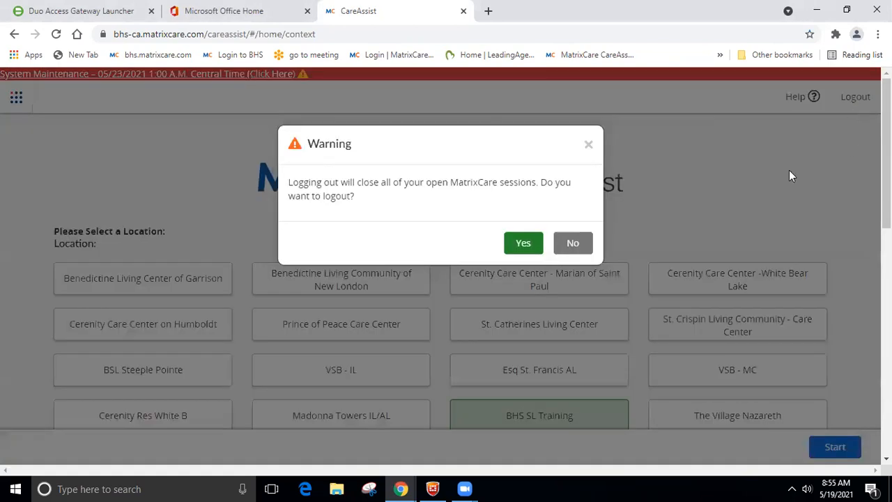
left_click(538, 244)
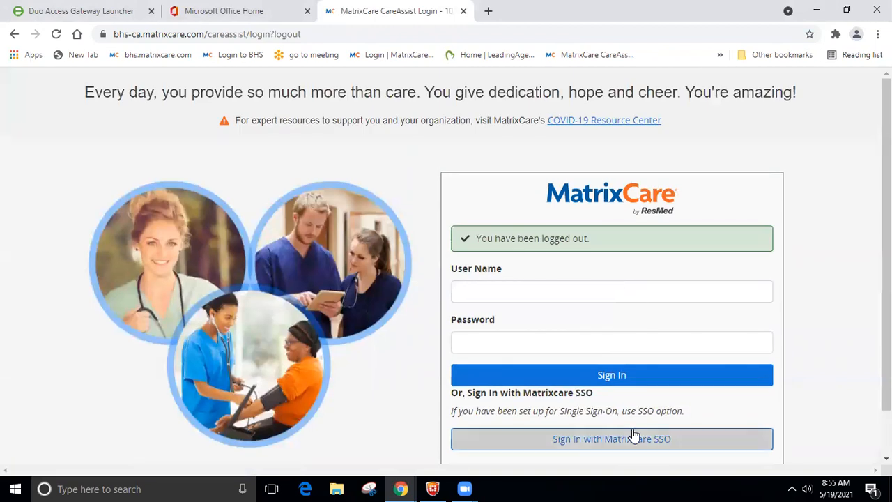
left_click(633, 437)
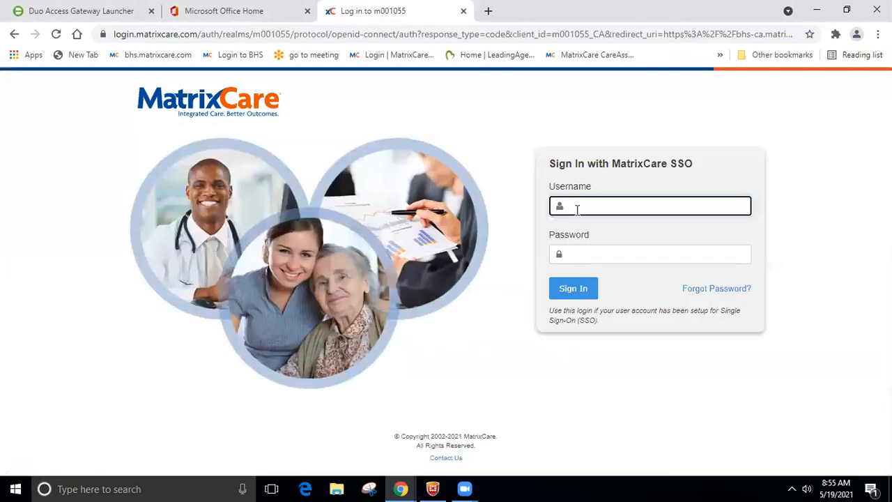
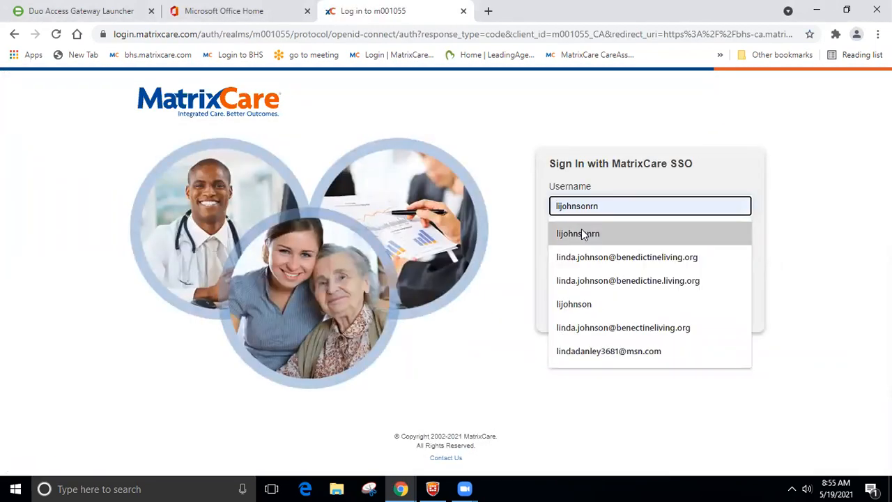
Step: Sign back in via SSO with the saved username and the account password
left_click(581, 233)
left_click(581, 254)
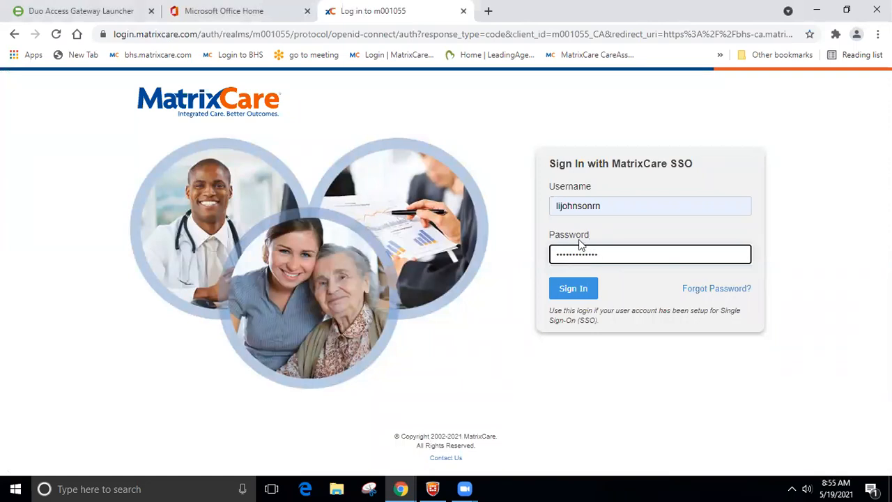
left_click(571, 292)
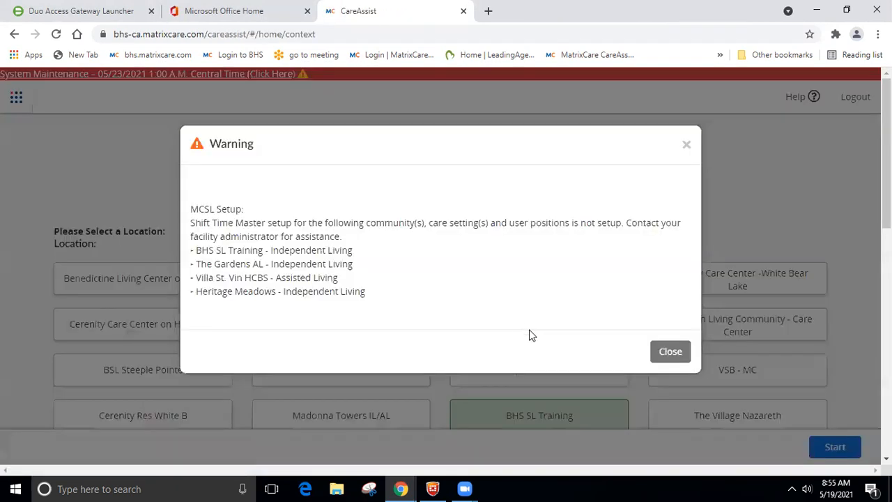
Step: Dismiss the shift warning, choose the East Hall eMAR assignment at BHS SL Training, and start
left_click(658, 352)
scroll(508, 202, "down", 1)
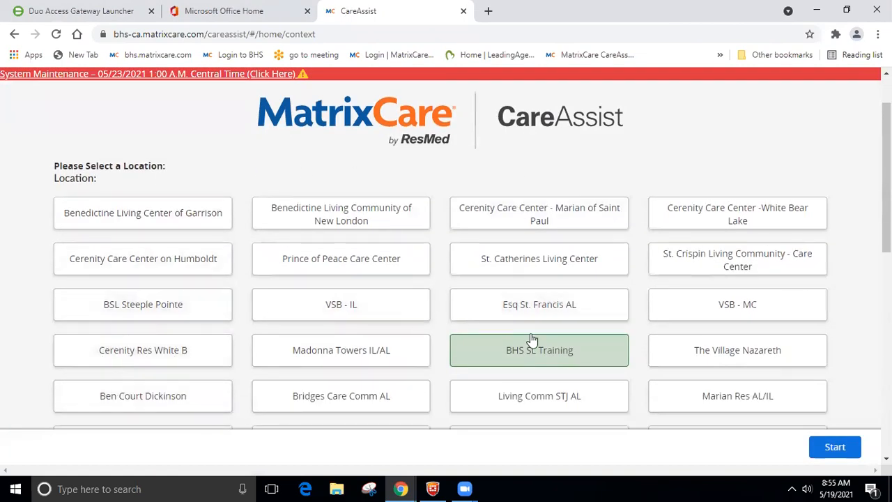
scroll(536, 348, "down", 1)
scroll(503, 368, "down", 1)
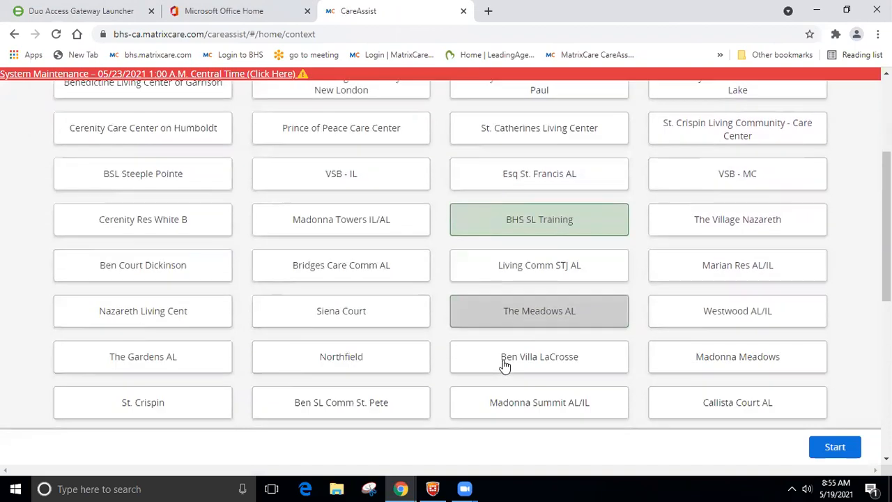
scroll(592, 261, "down", 1)
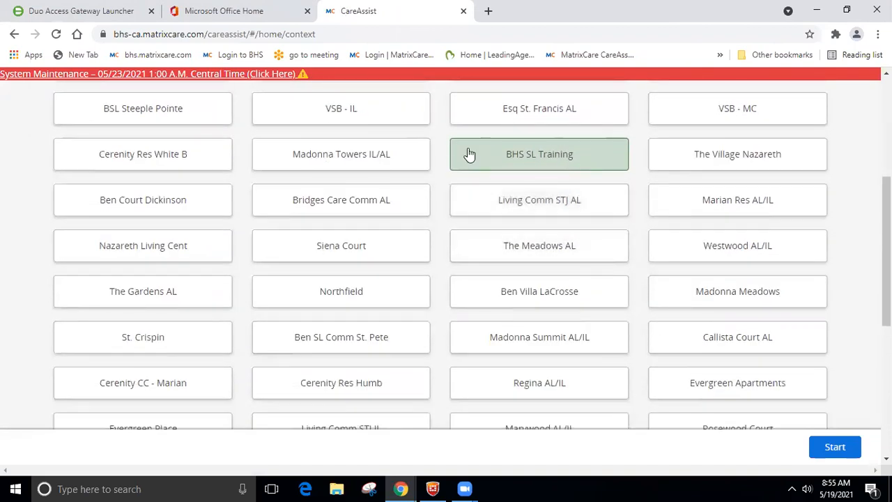
scroll(509, 198, "down", 5)
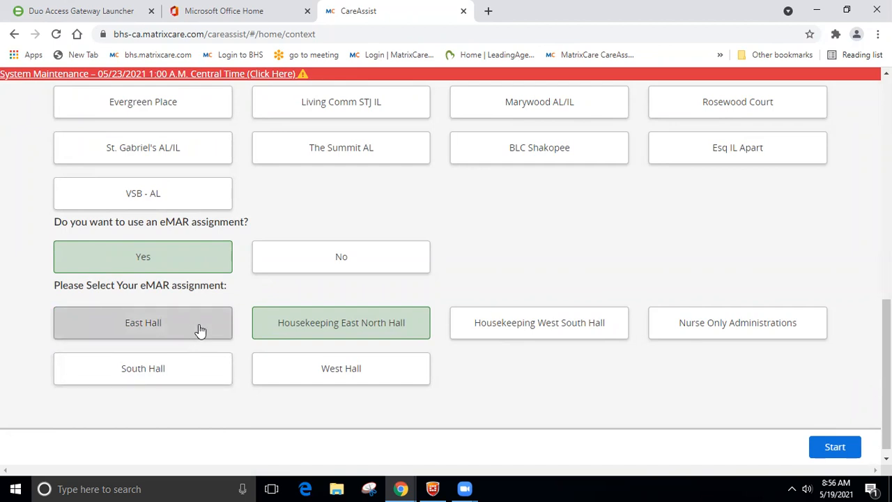
left_click(145, 324)
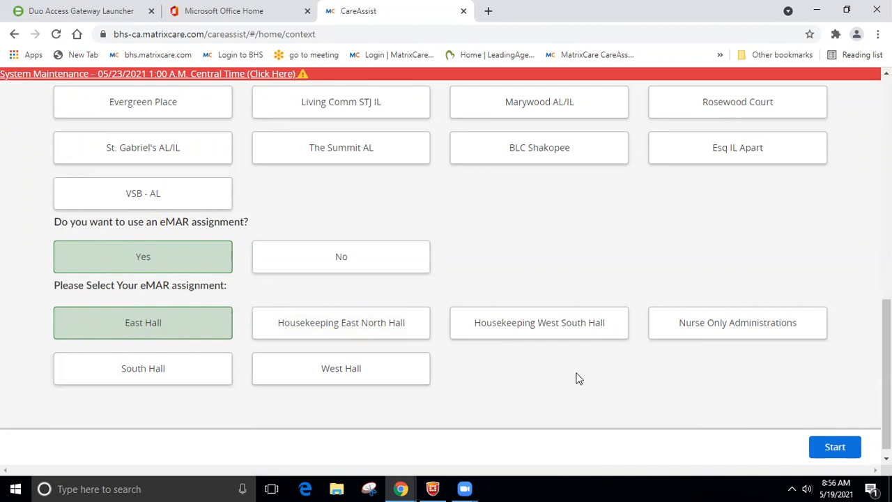
left_click(830, 446)
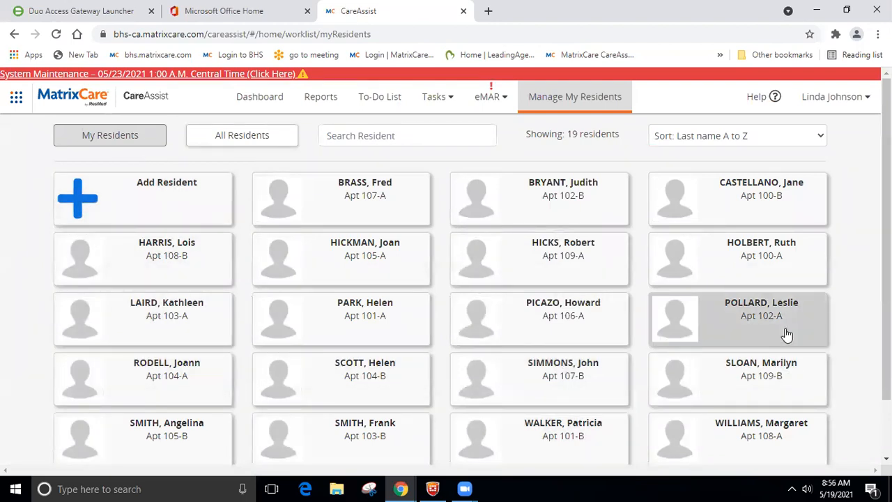
left_click(174, 203)
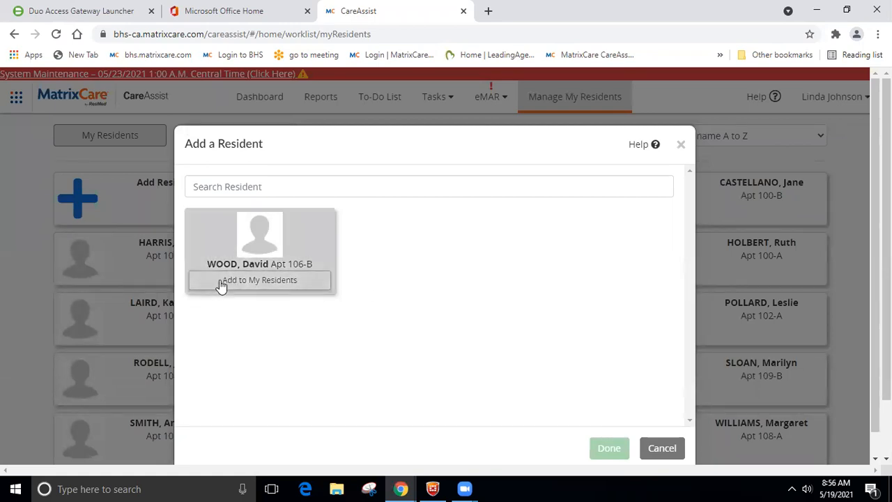
left_click(249, 278)
left_click(603, 449)
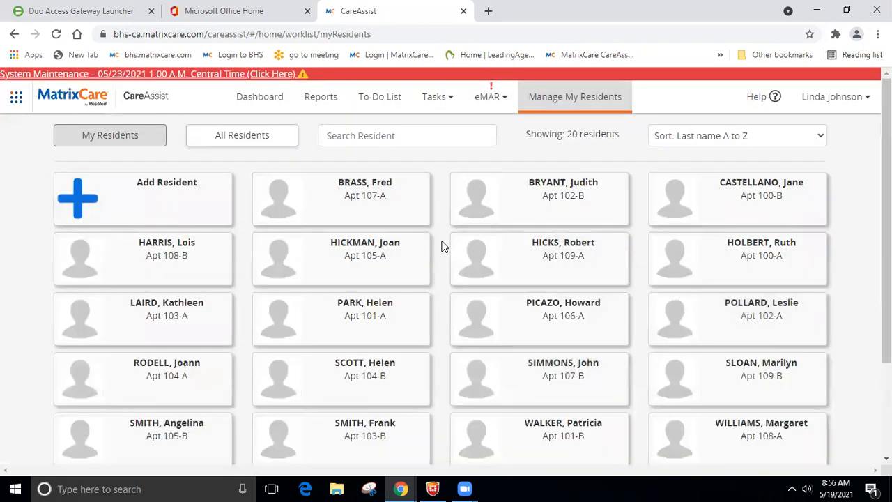
scroll(441, 245, "down", 2)
scroll(380, 352, "up", 1)
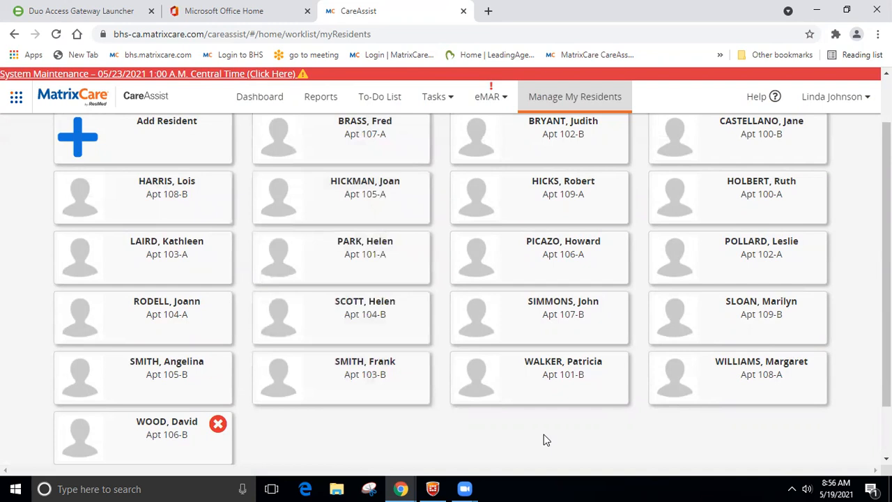
left_click(218, 425)
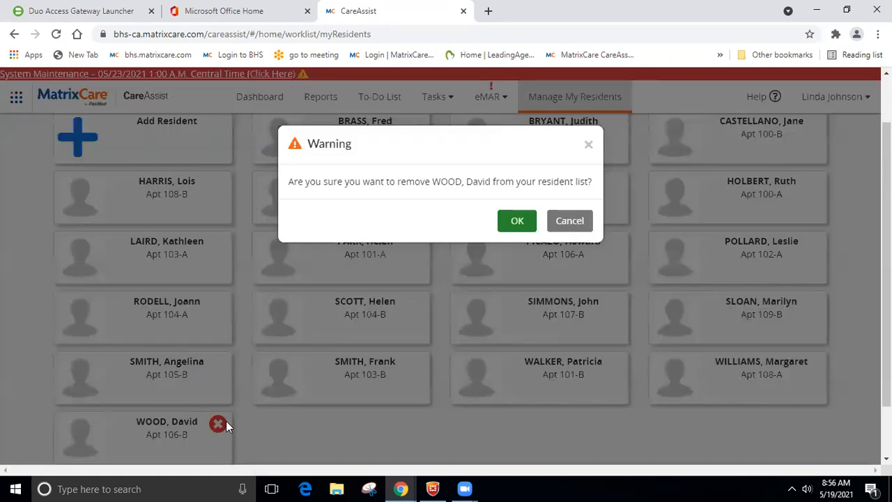
left_click(517, 222)
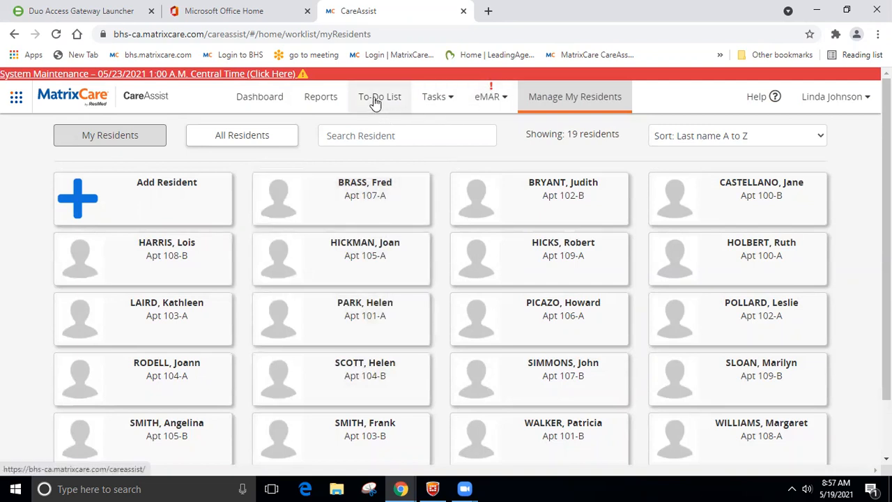
Step: Open eMAR Tasks and filter the resident list to those with due medications
left_click(489, 102)
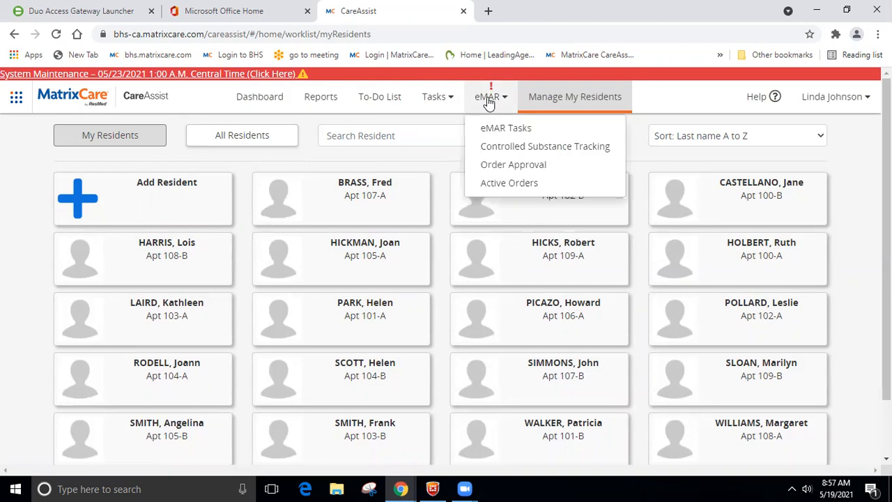
left_click(506, 129)
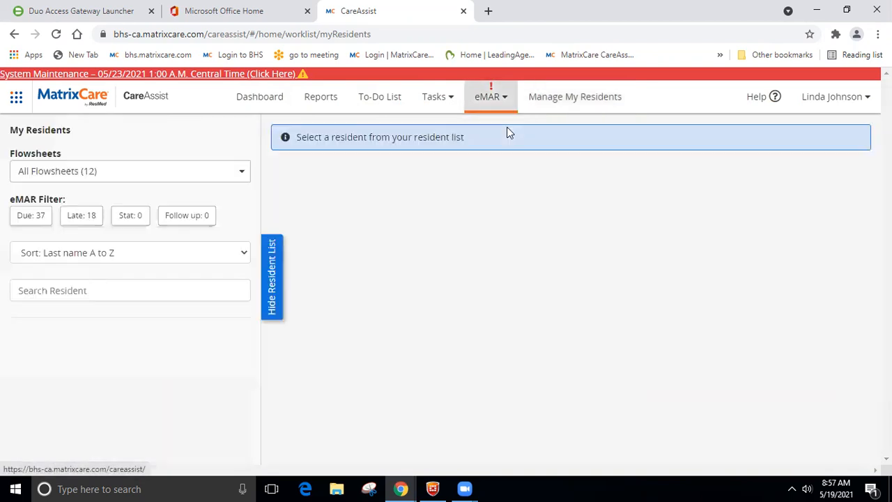
scroll(165, 277, "down", 1)
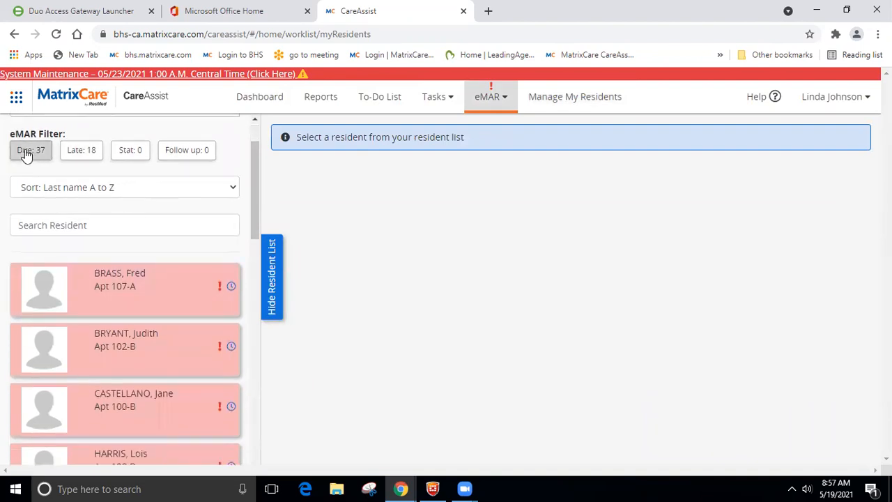
left_click(25, 153)
scroll(63, 167, "up", 1)
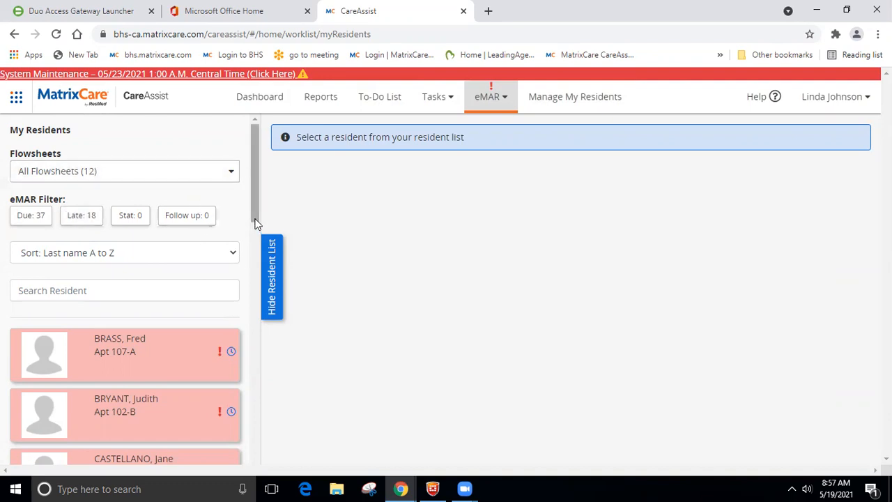
Step: Reapply the Due filter and open the Apt 105-A resident's scheduled medications
left_click_drag(256, 213, 251, 183)
scroll(200, 186, "up", 1)
left_click(25, 215)
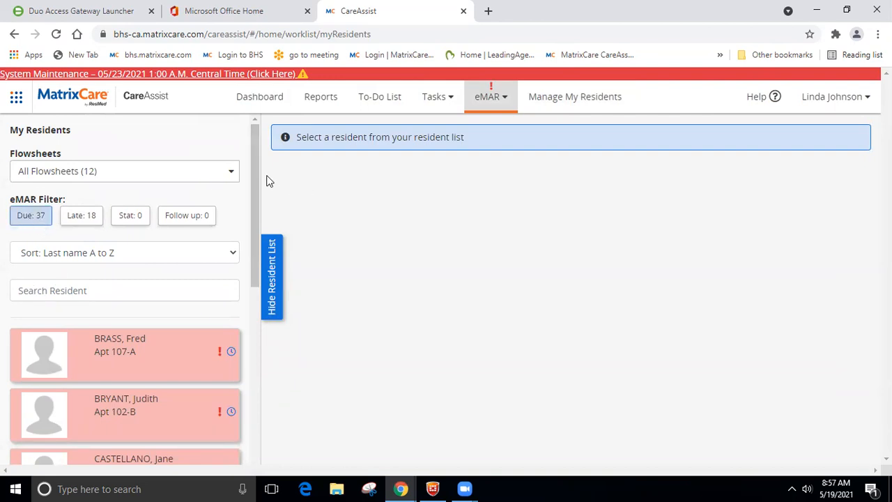
scroll(255, 189, "down", 1)
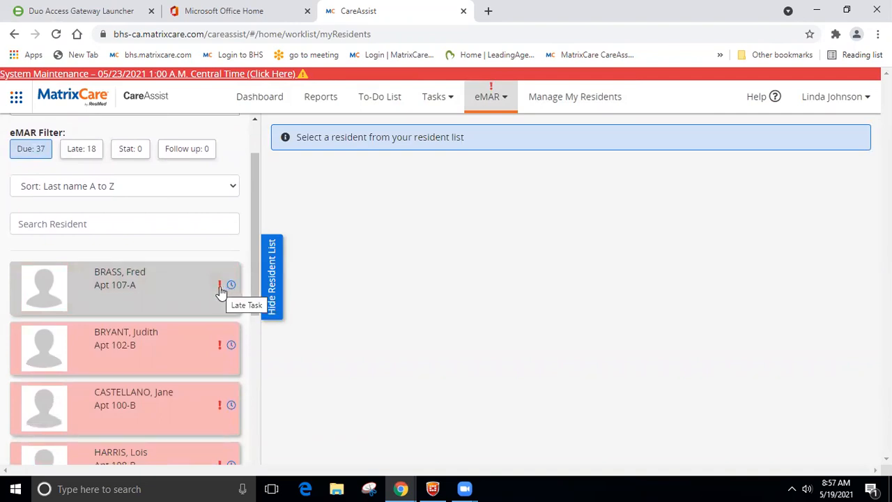
left_click_drag(251, 194, 249, 293)
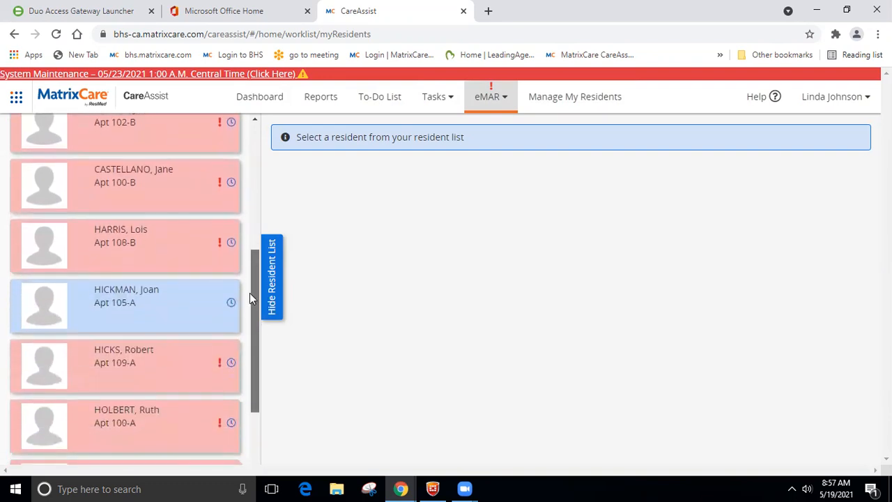
left_click(131, 307)
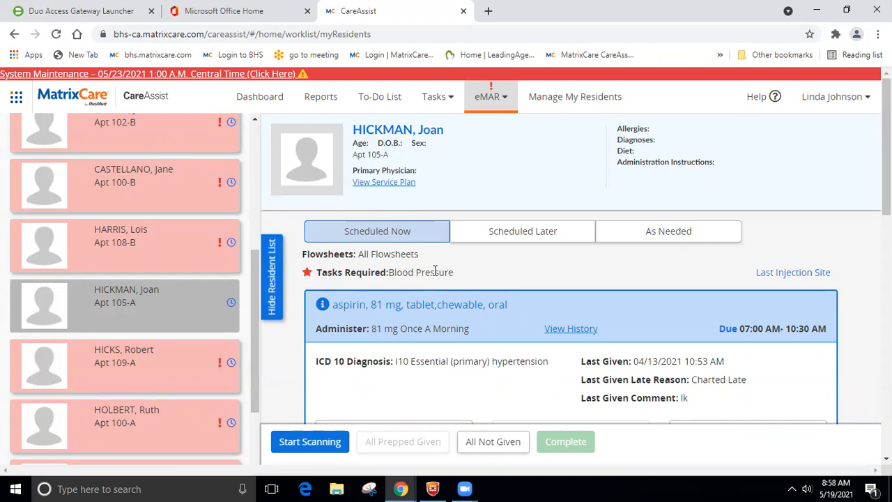
Step: Prep the aspirin 81 mg and ICaps AREDS doses
scroll(475, 264, "down", 1)
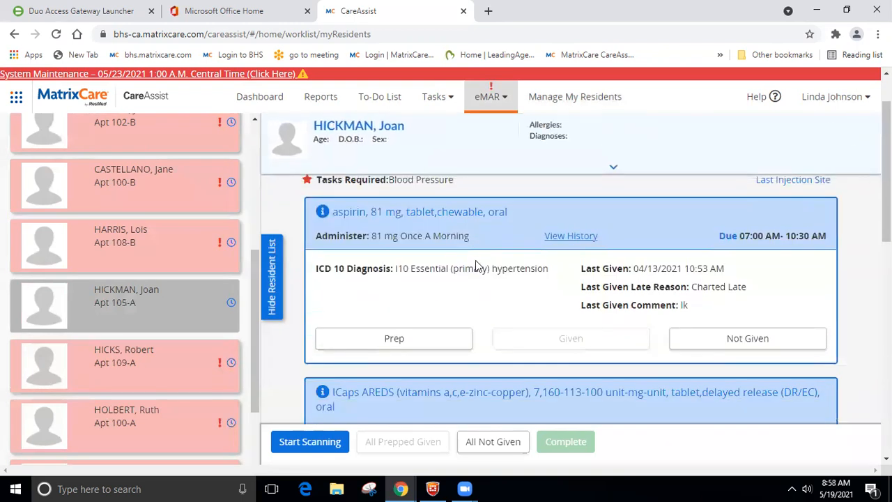
scroll(448, 243, "up", 1)
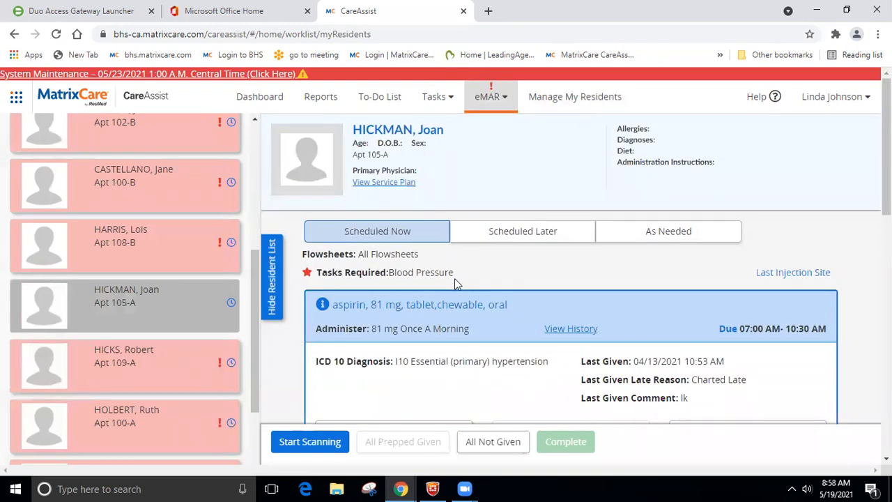
scroll(455, 279, "down", 2)
scroll(469, 272, "up", 1)
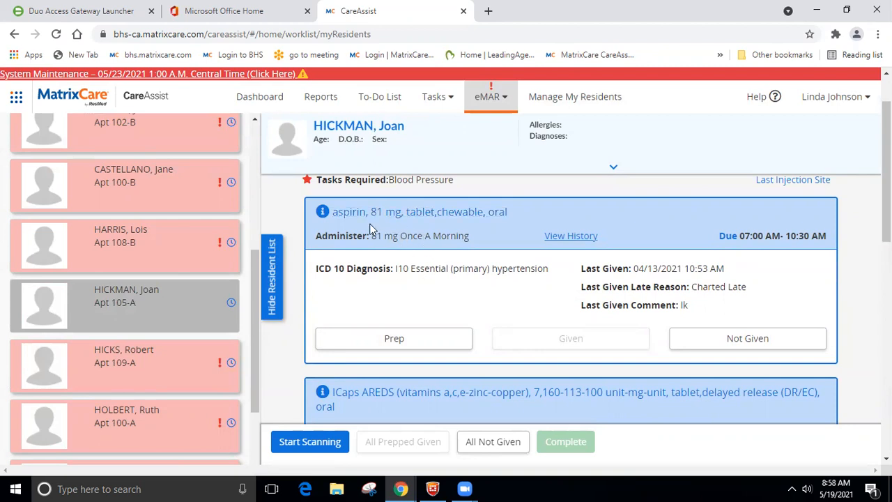
left_click(393, 339)
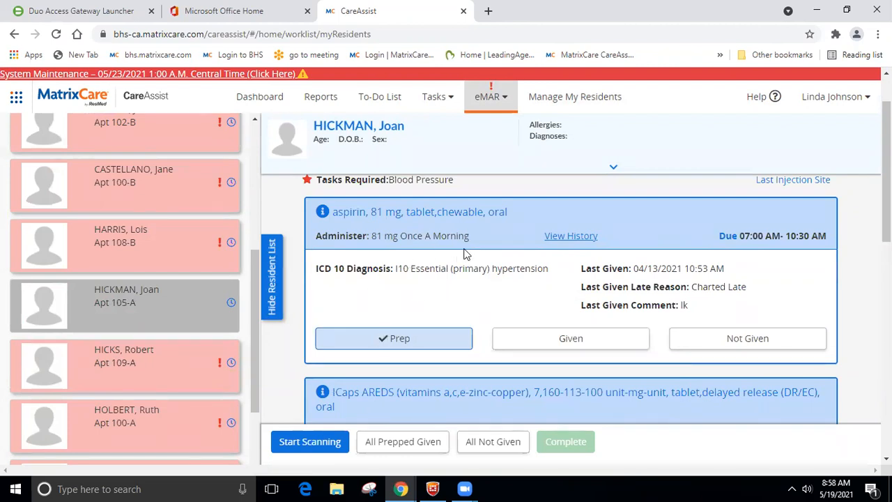
scroll(466, 254, "down", 3)
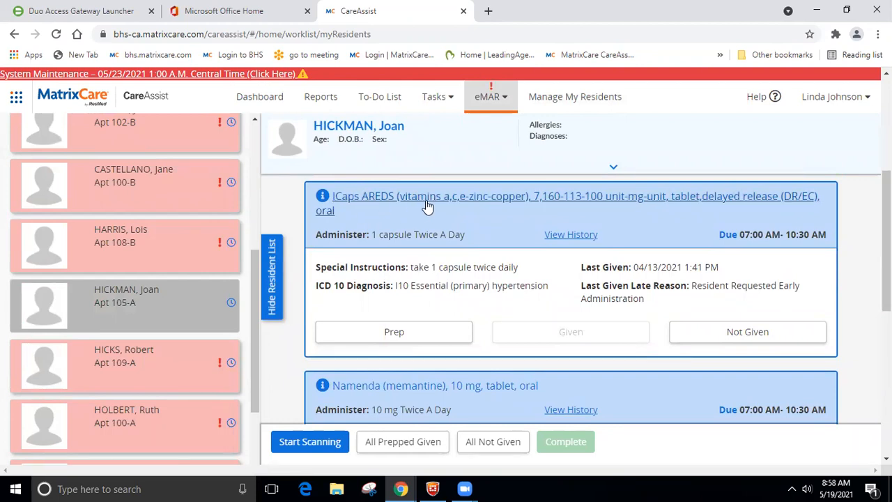
left_click(408, 333)
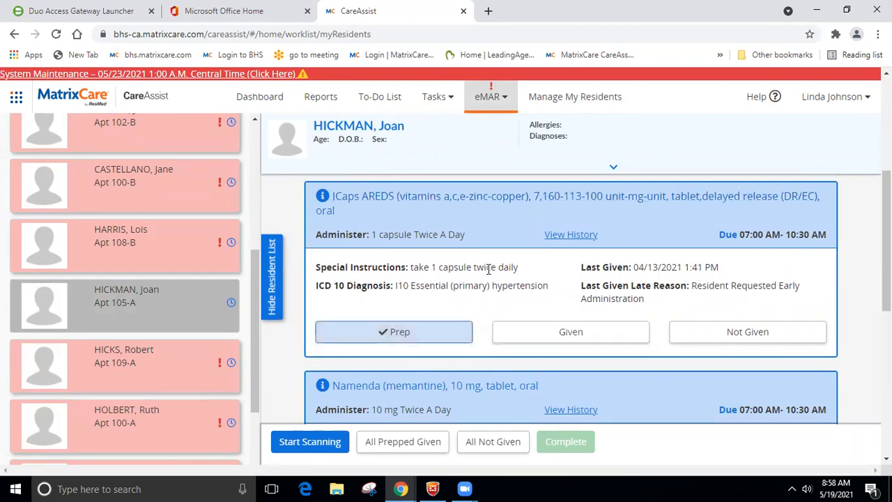
Step: Prep the Namenda dose and bring up the hydralazine blood pressure form
scroll(488, 278, "down", 1)
scroll(488, 267, "down", 3)
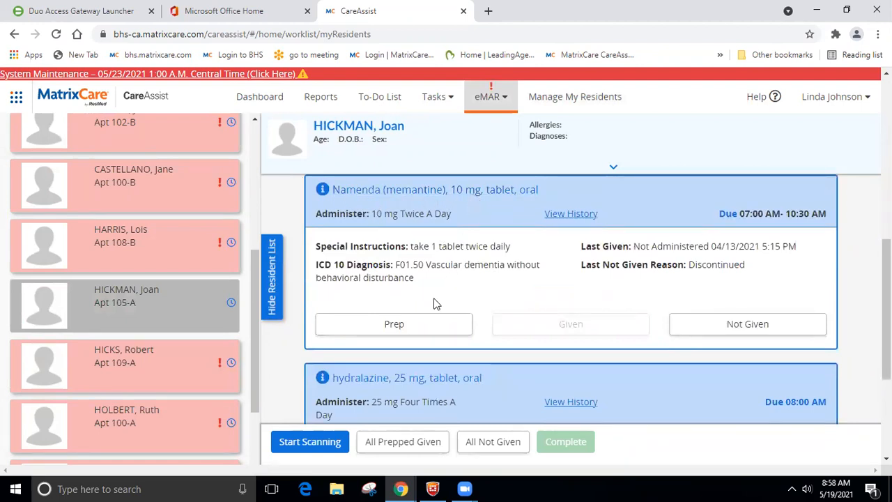
left_click(425, 326)
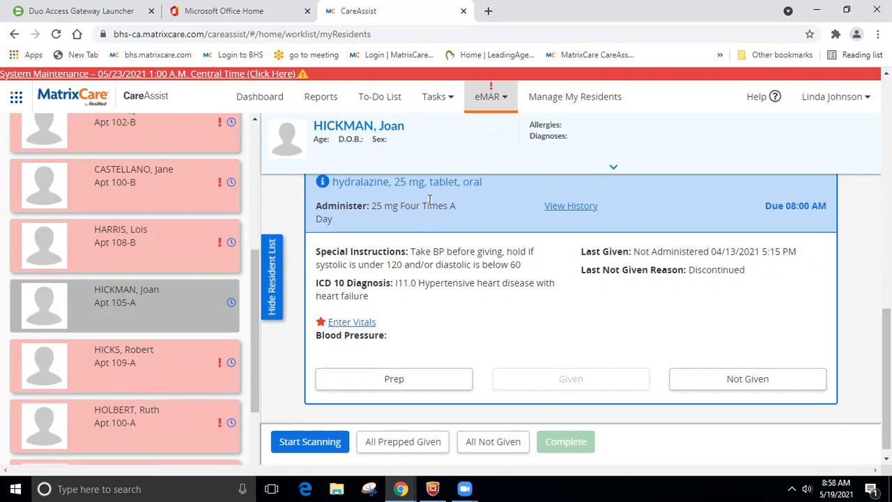
left_click(361, 322)
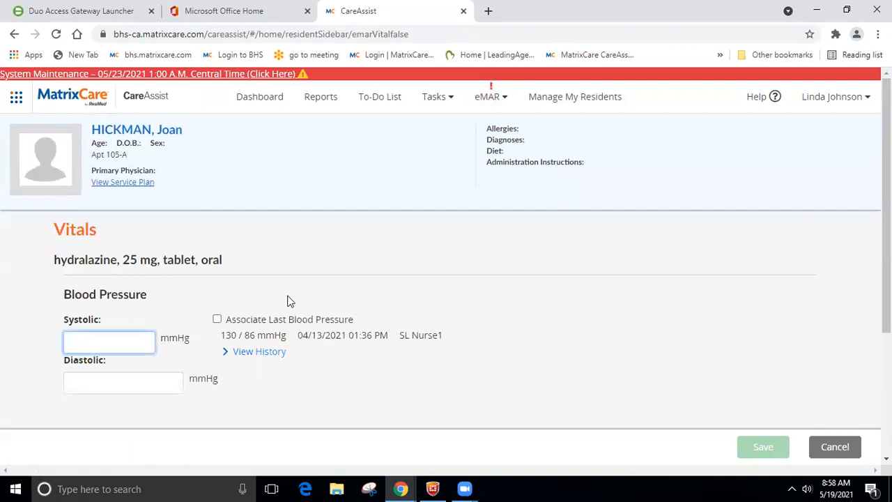
Step: Save a 124/66 mmHg blood pressure for hydralazine and prep that dose
type("124")
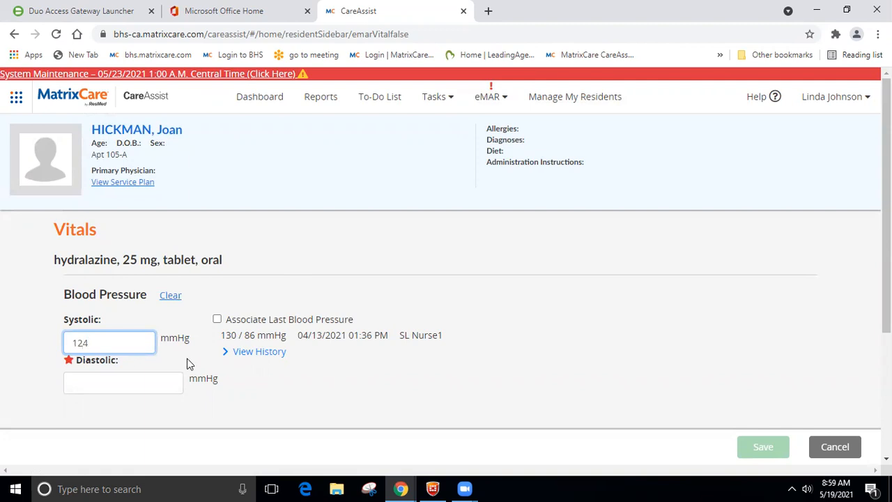
type("66")
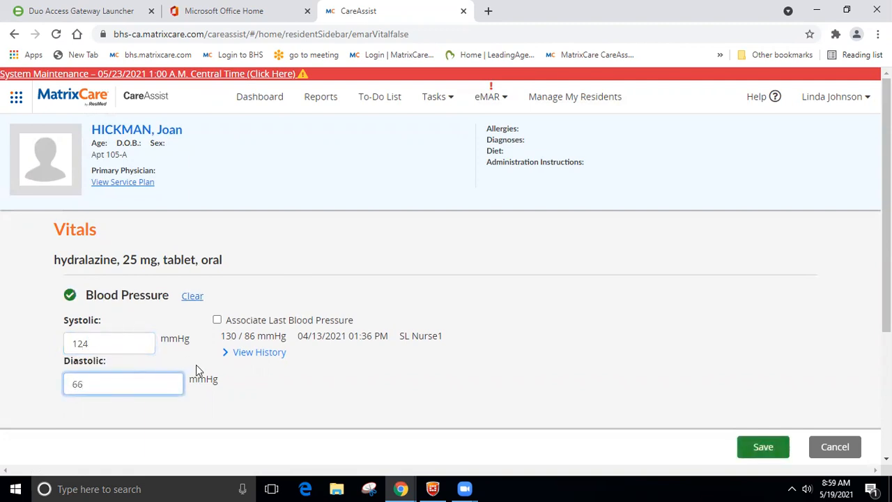
left_click(252, 352)
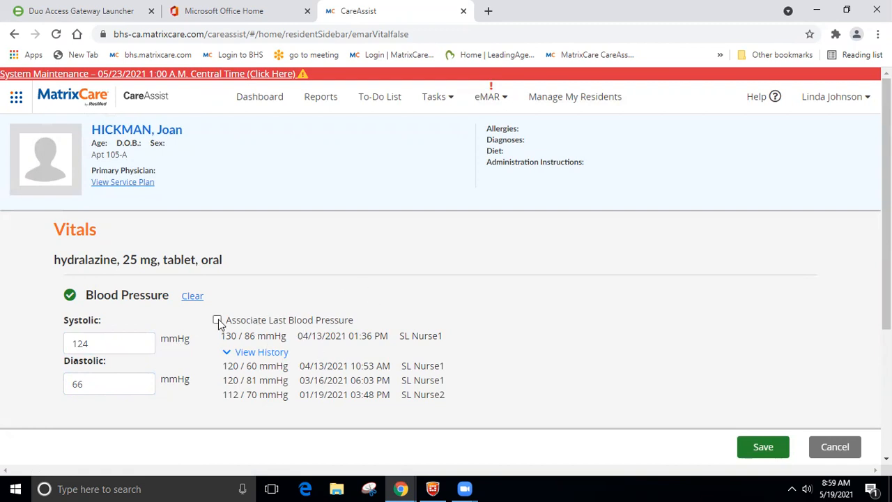
left_click(756, 446)
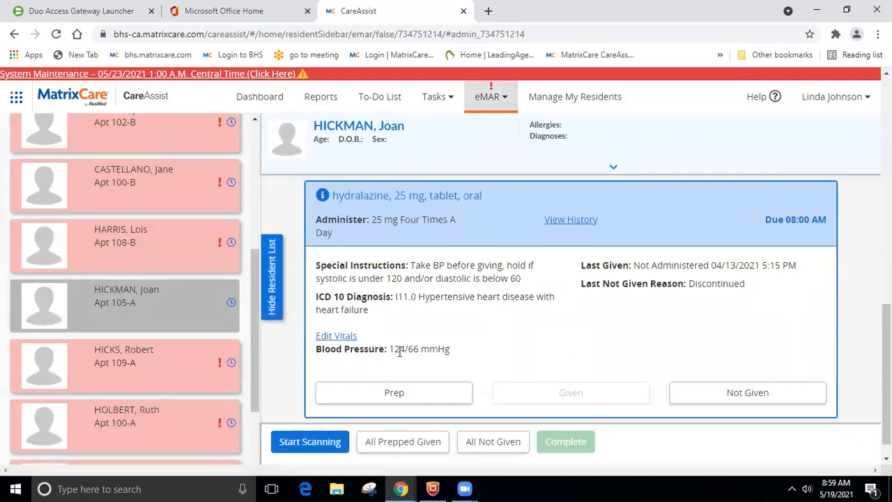
left_click(392, 388)
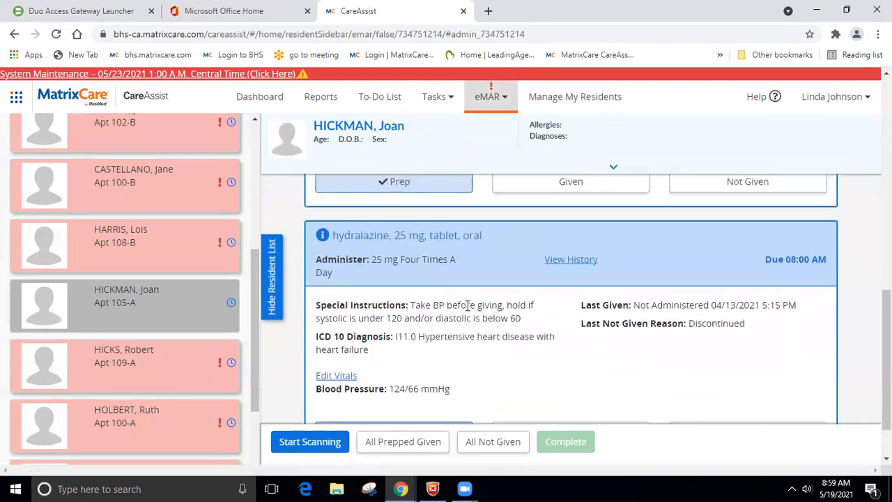
Step: Chart all four prepped doses as given and complete the eMAR tasks
scroll(411, 307, "down", 1)
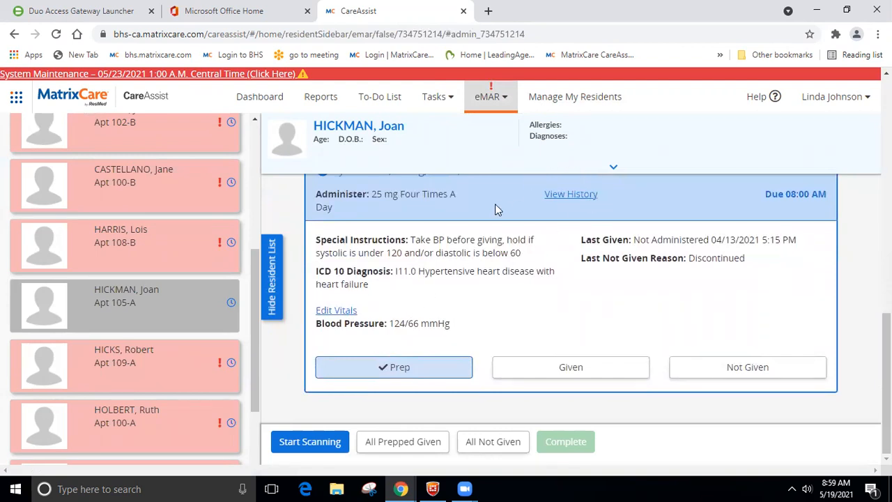
scroll(496, 267, "up", 2)
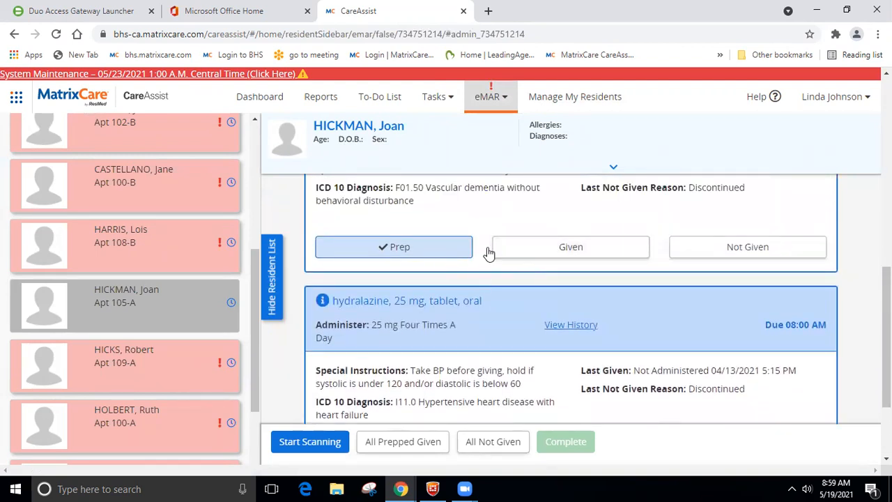
scroll(564, 271, "down", 2)
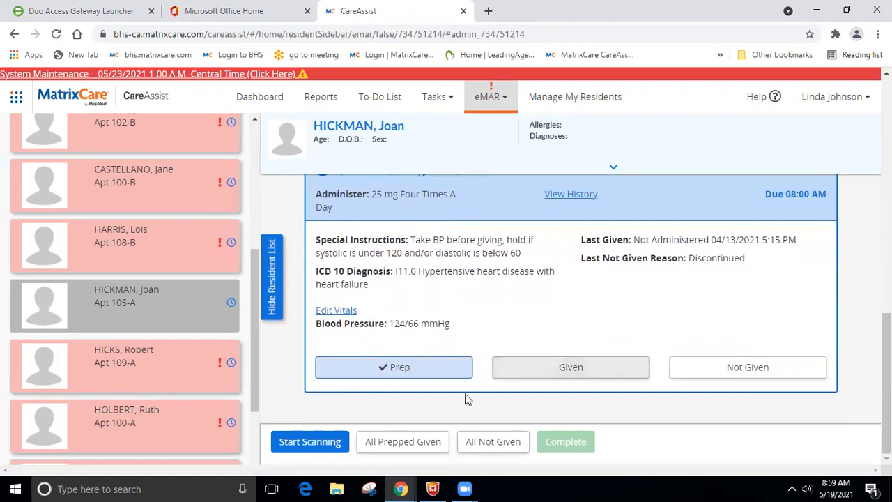
left_click(395, 448)
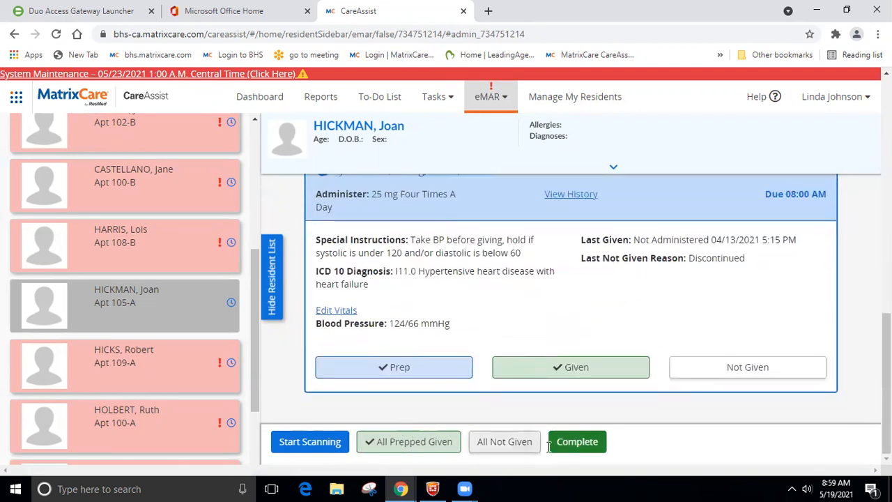
left_click(594, 443)
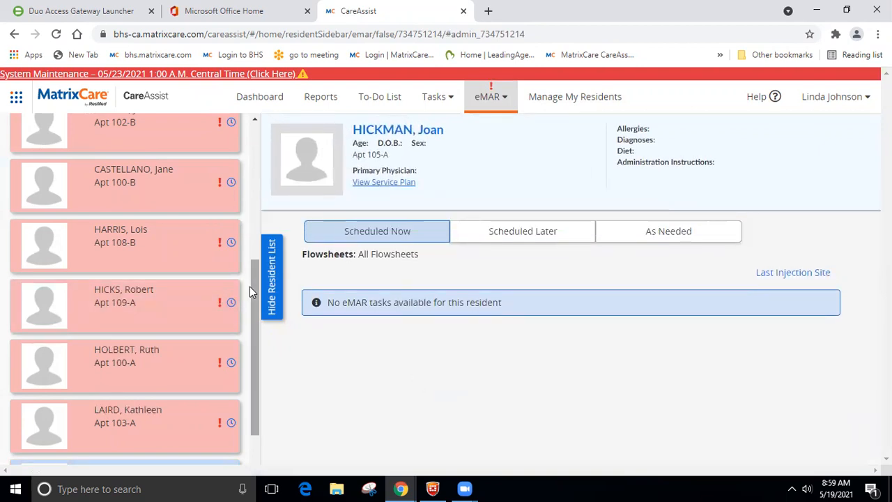
left_click_drag(250, 286, 273, 141)
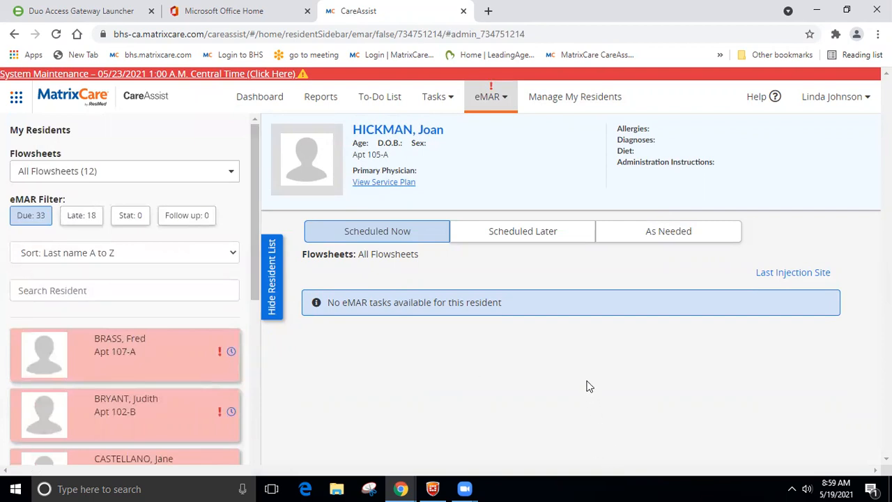
Step: Open the Apt 102-B resident's eMAR tasks and the Accucheck blood sugar form
left_click(142, 408)
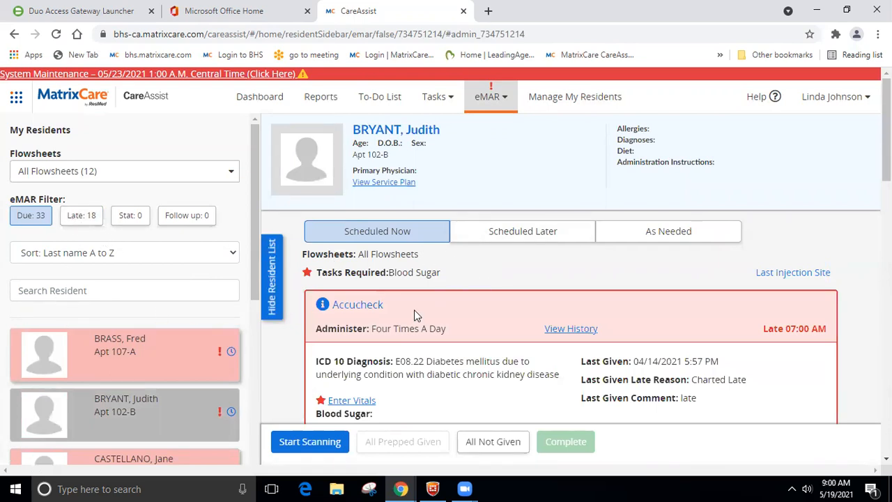
scroll(414, 309, "down", 2)
scroll(415, 306, "up", 1)
scroll(415, 306, "up", 1)
scroll(457, 340, "down", 2)
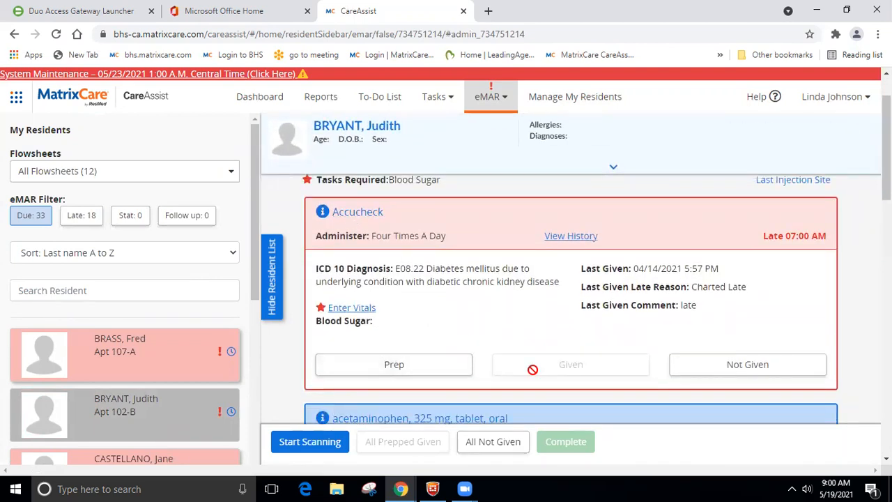
scroll(781, 308, "down", 1)
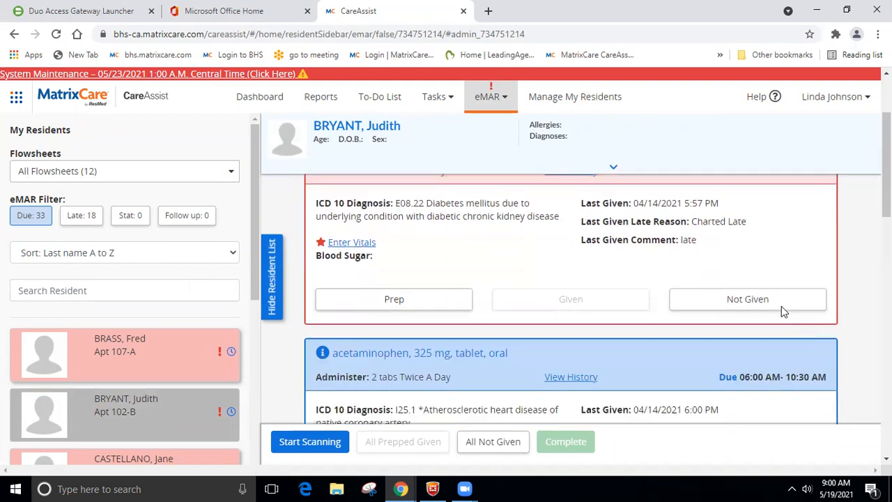
scroll(782, 309, "up", 1)
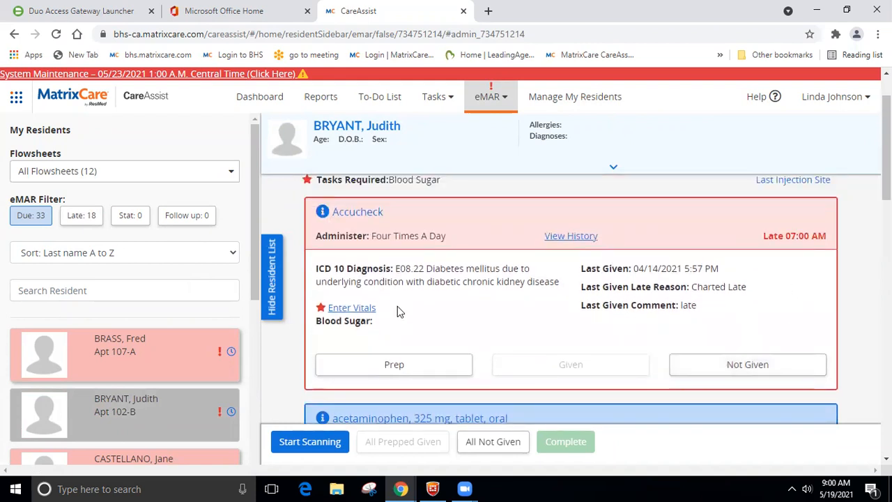
left_click(357, 308)
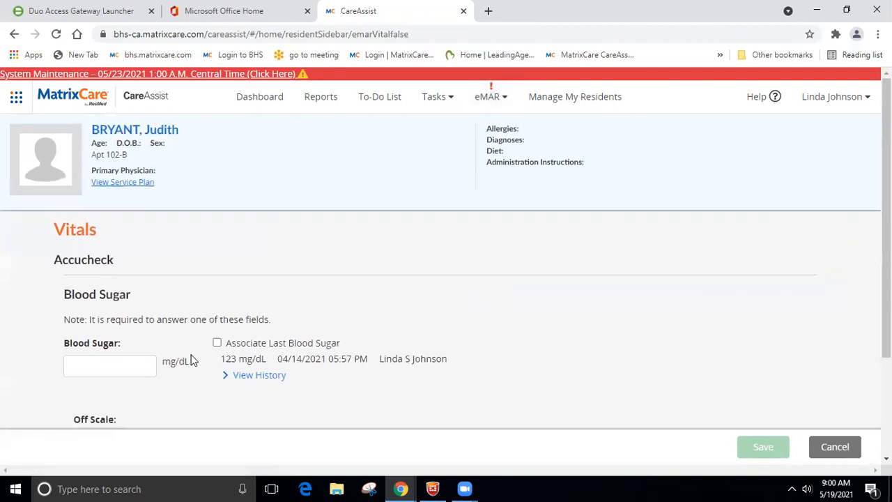
Step: Save a 118 mg/dL blood sugar, accepting the out-of-range warning
left_click(147, 366)
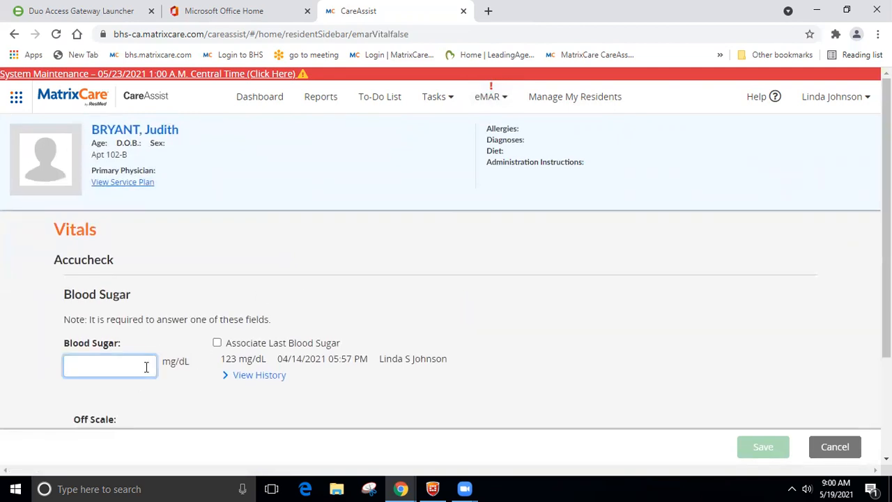
type("118")
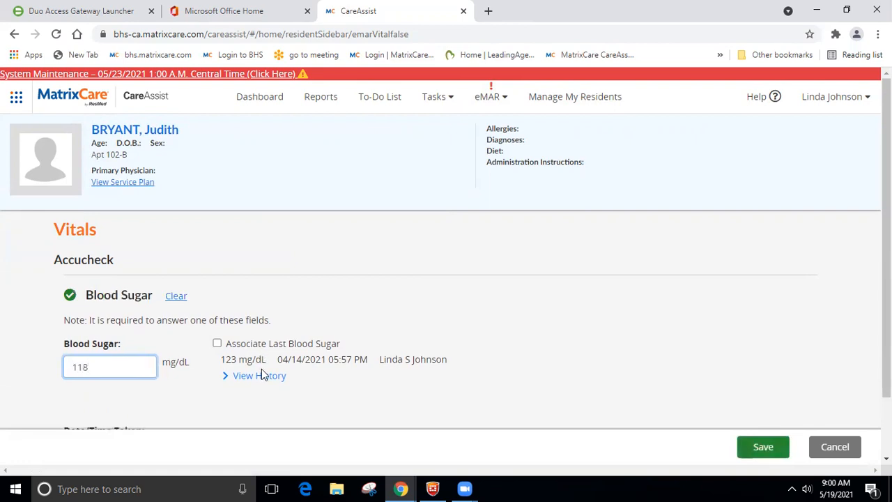
left_click(258, 382)
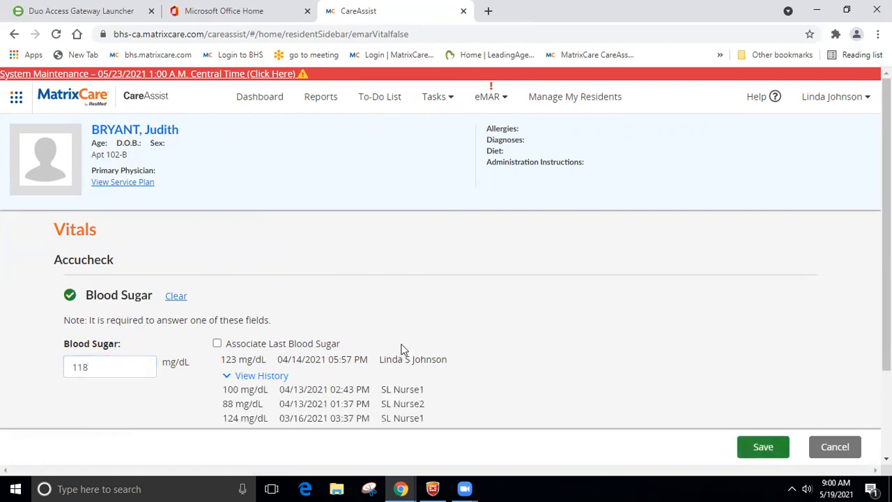
scroll(255, 378, "down", 2)
scroll(209, 355, "down", 1)
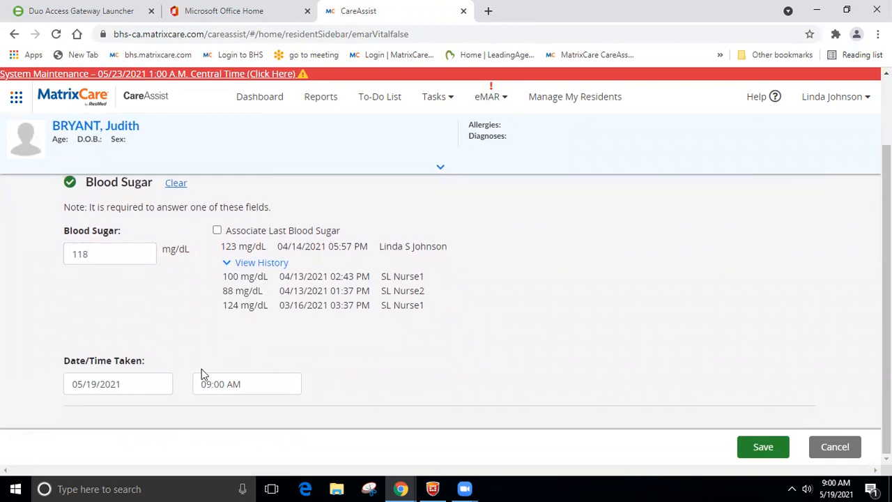
left_click(763, 446)
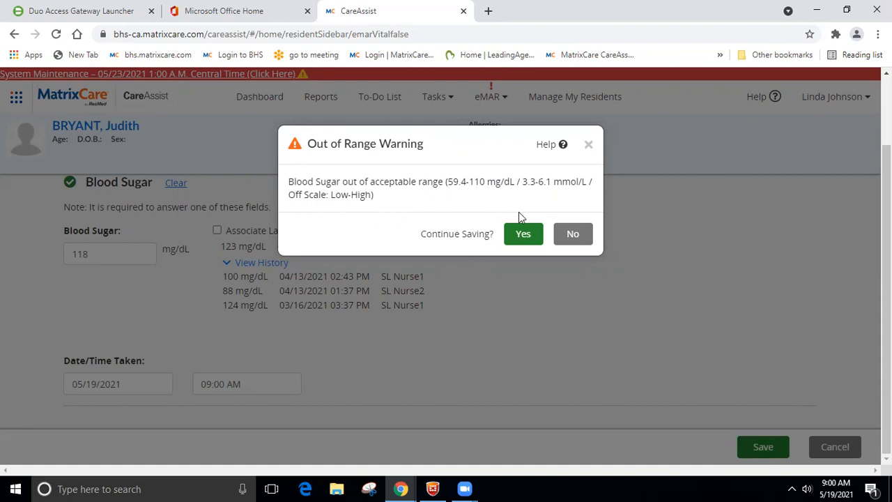
left_click(523, 236)
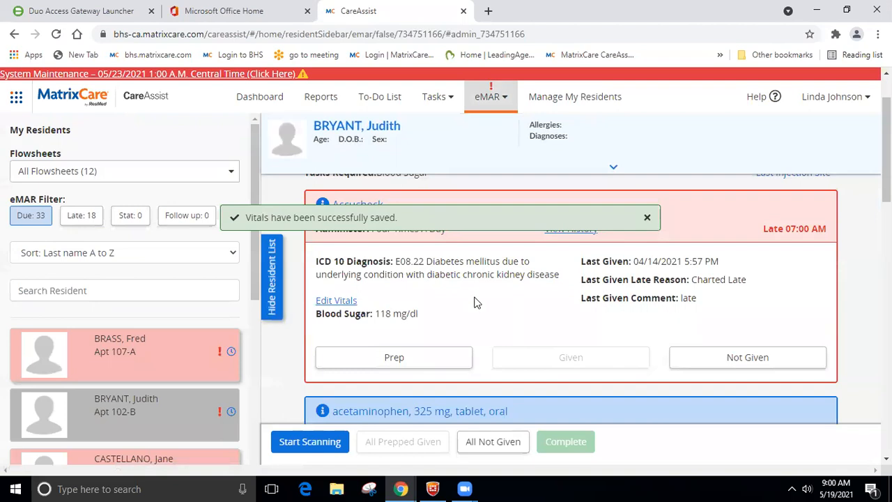
Step: Give the Accucheck late with reason Charted Late and comment 'due to resident care'
left_click(426, 357)
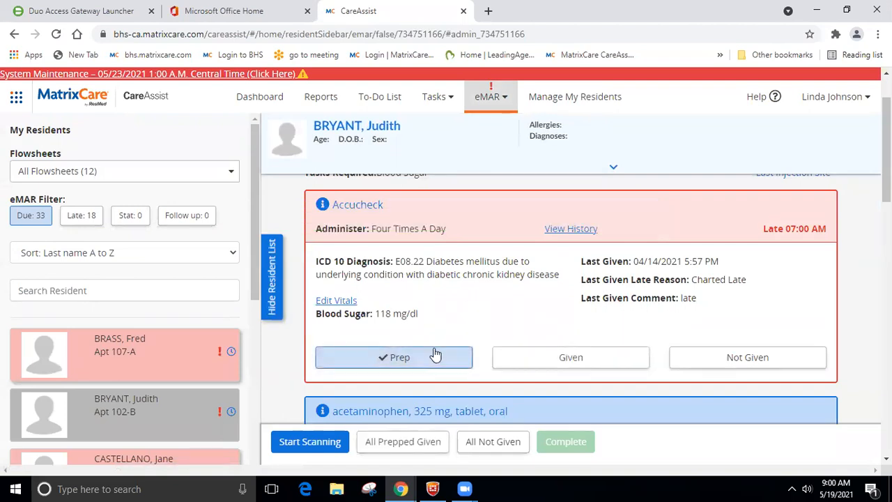
left_click(559, 365)
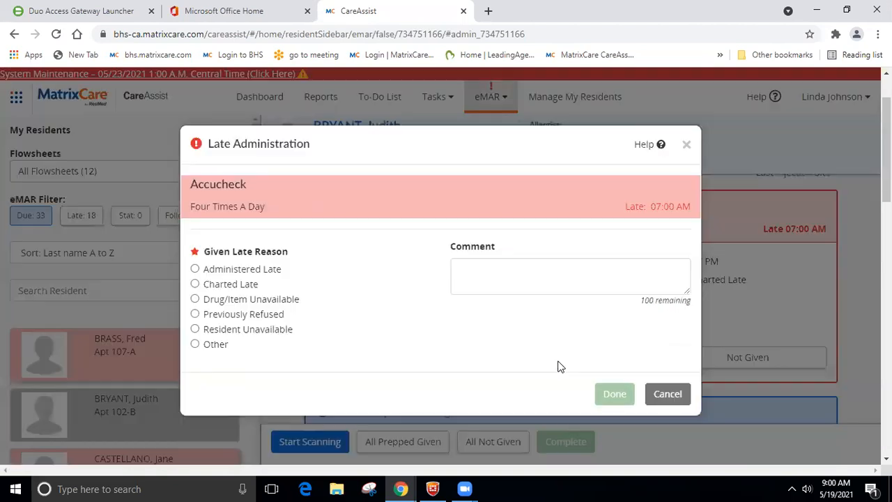
left_click(194, 284)
left_click(504, 276)
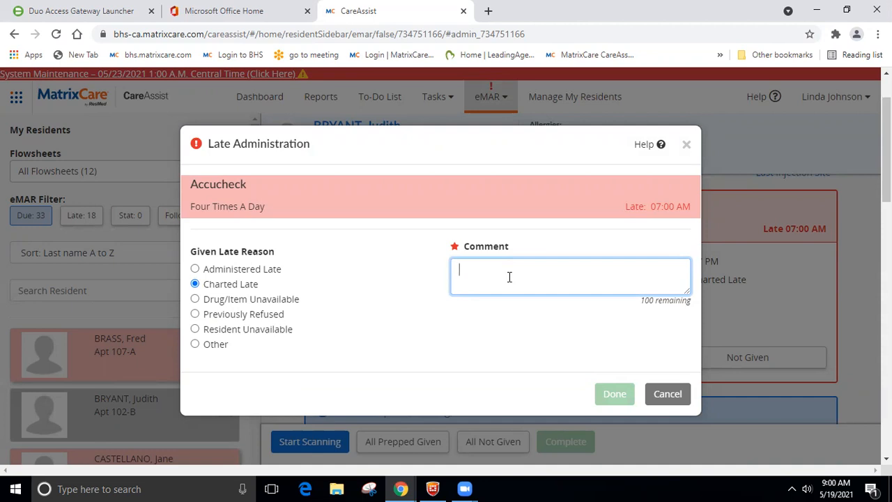
type("due to resident care")
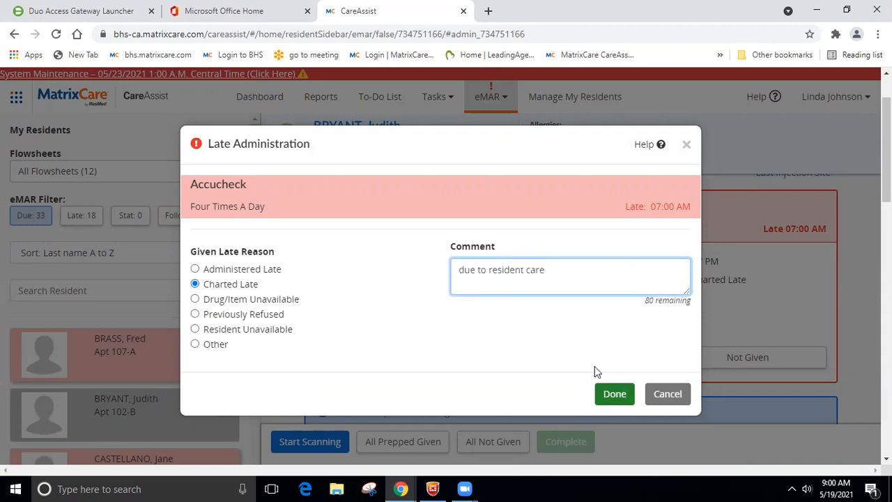
left_click(613, 394)
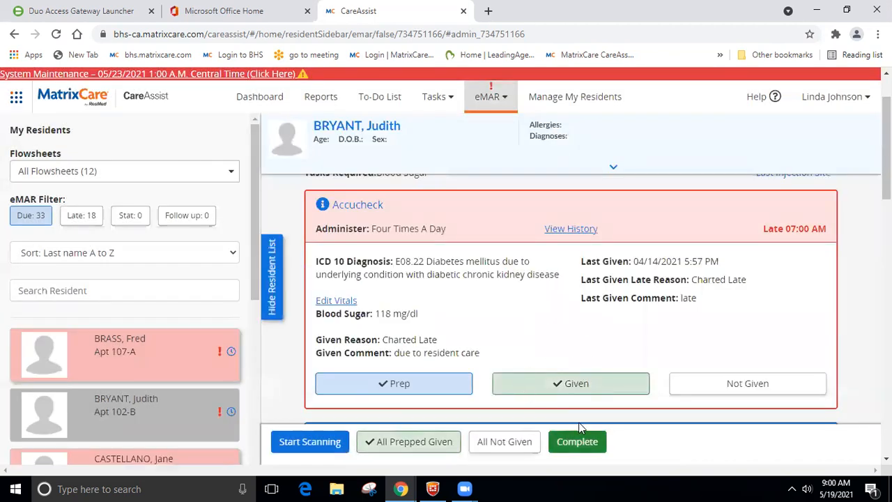
Step: Complete the charted Accucheck and review the Late and Due resident lists
left_click(578, 441)
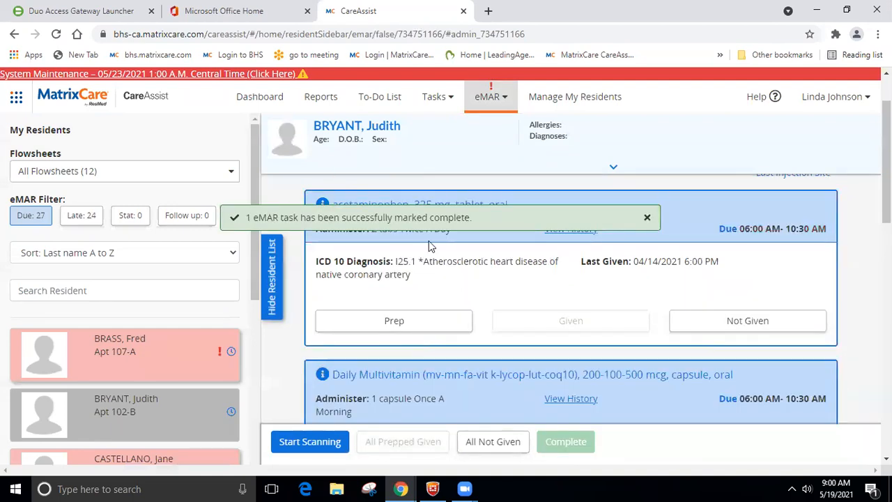
left_click(80, 215)
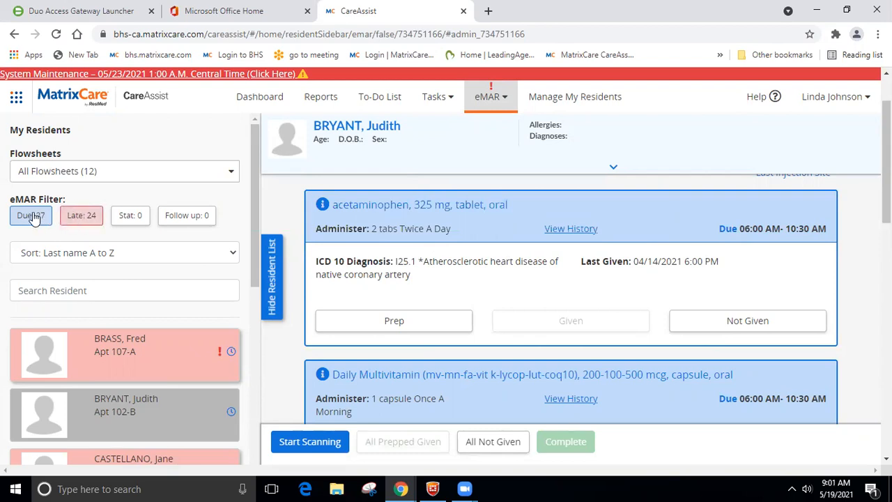
left_click(32, 216)
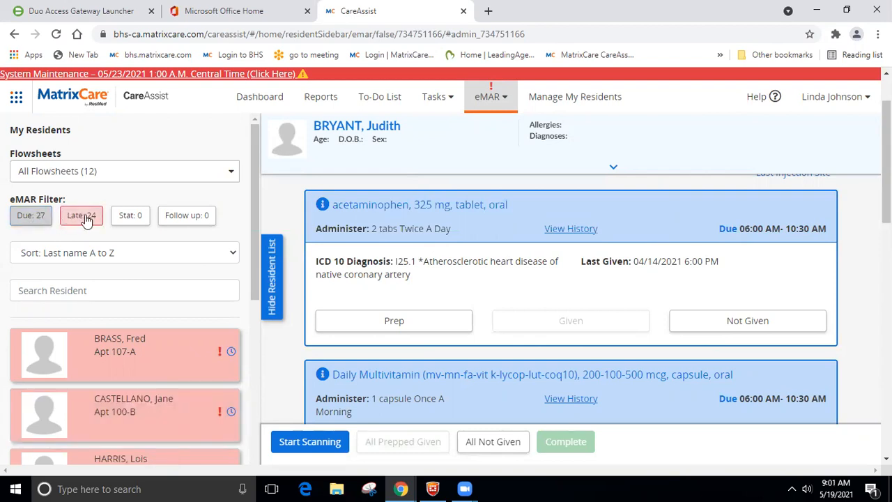
scroll(106, 234, "down", 1)
scroll(93, 214, "down", 2)
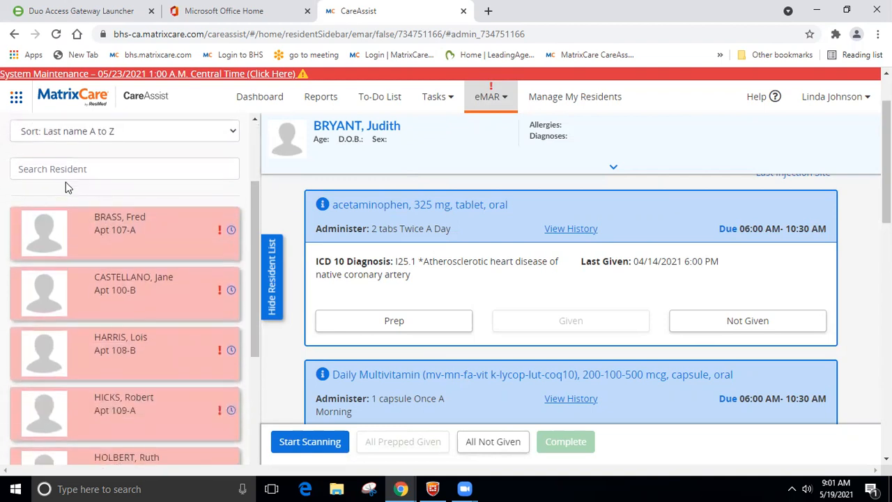
scroll(66, 182, "up", 2)
Step: Reapply the Due filter to confirm 27 due tasks remain
left_click(31, 215)
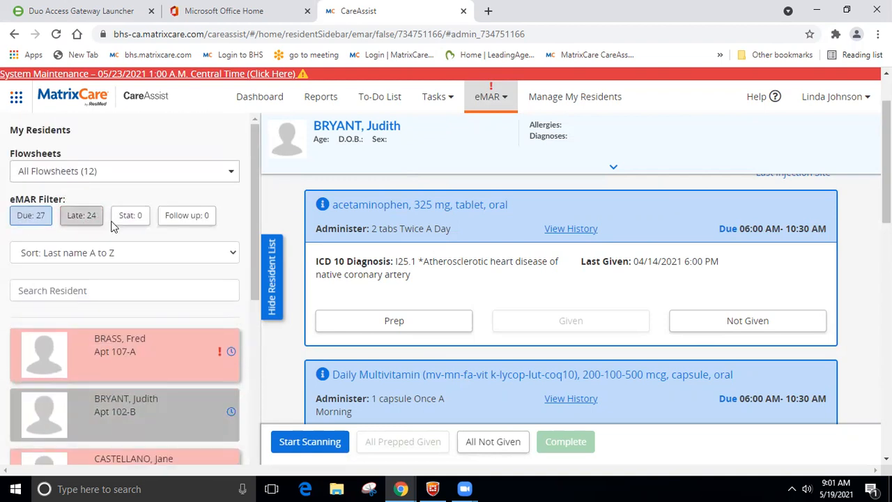
left_click(35, 222)
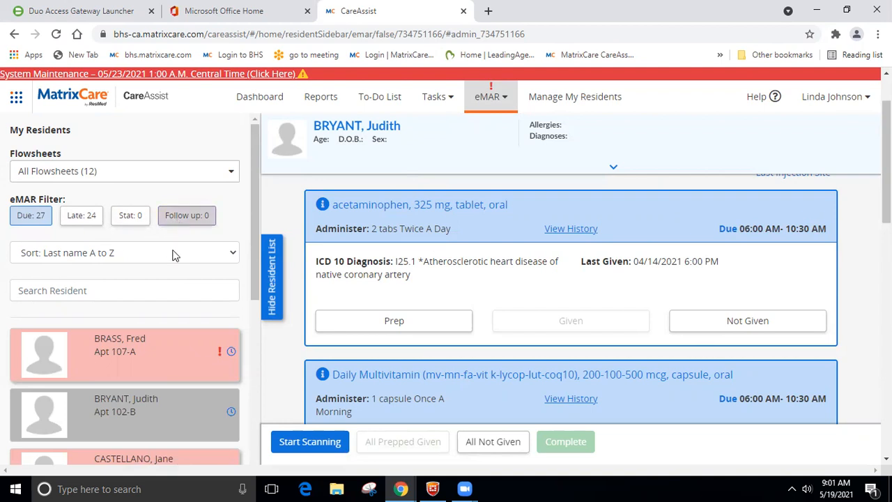
scroll(190, 361, "down", 5)
scroll(190, 362, "down", 7)
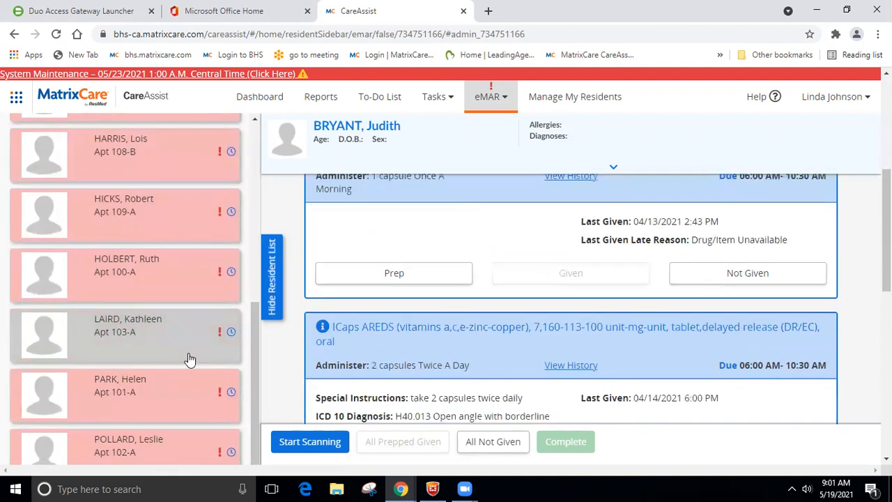
scroll(186, 357, "up", 14)
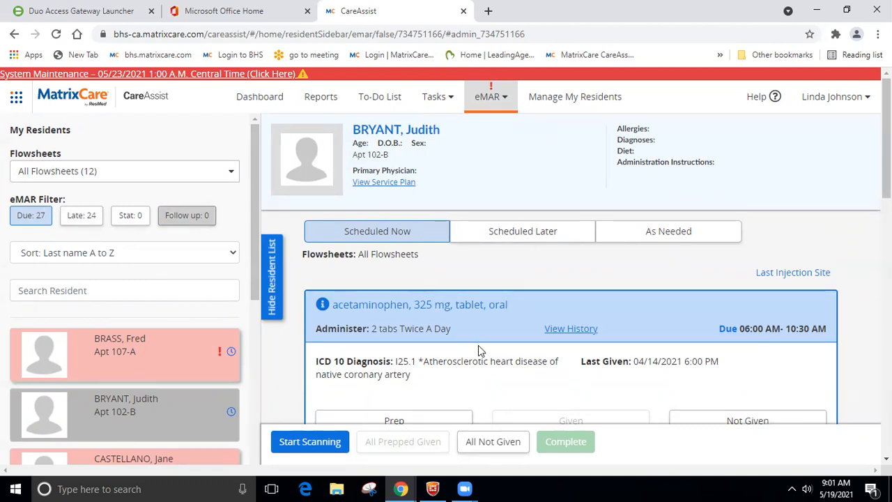
Step: Prep the Scheduled Later acetaminophen, ICaps AREDS and Namenda doses and mark all prepped as given
left_click(514, 236)
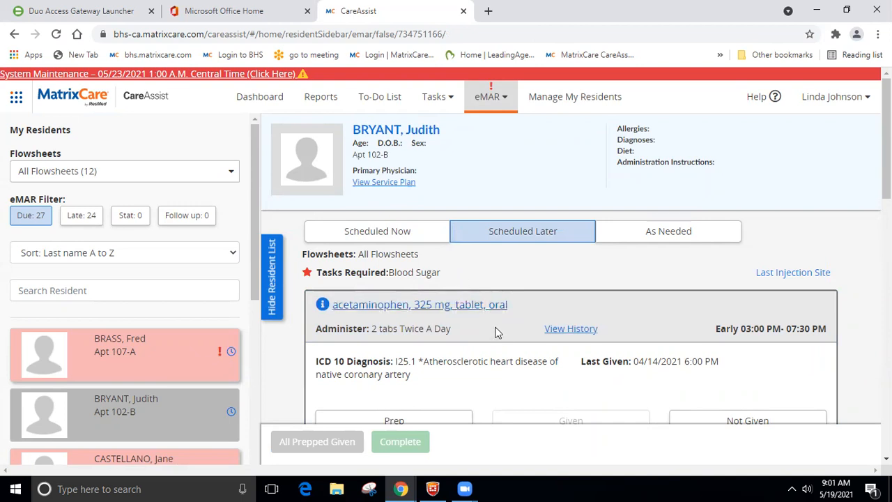
scroll(445, 310, "down", 2)
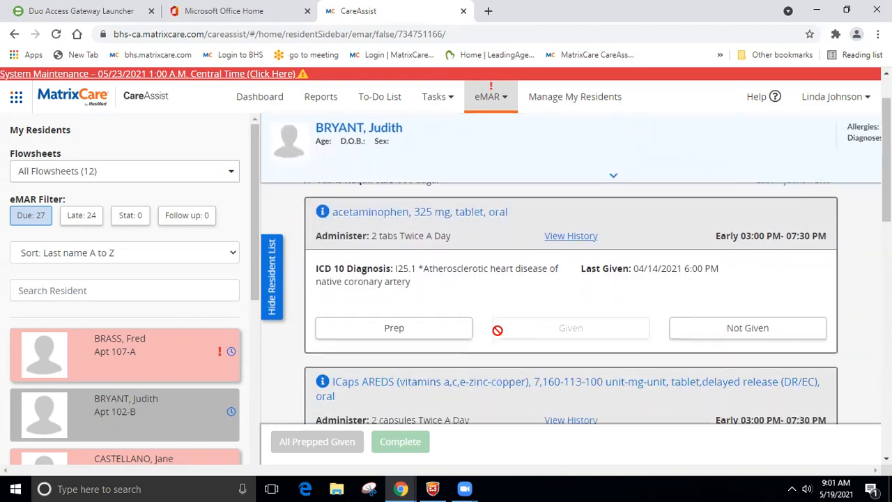
left_click(430, 330)
scroll(487, 238, "down", 3)
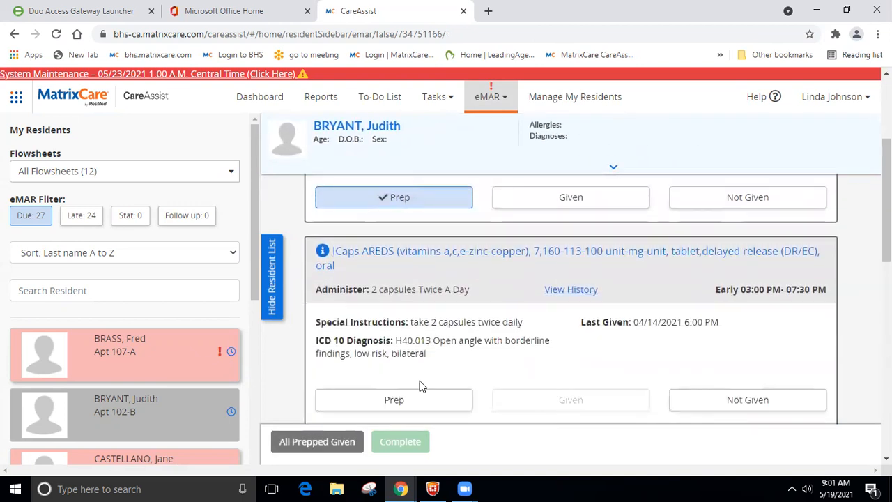
left_click(422, 402)
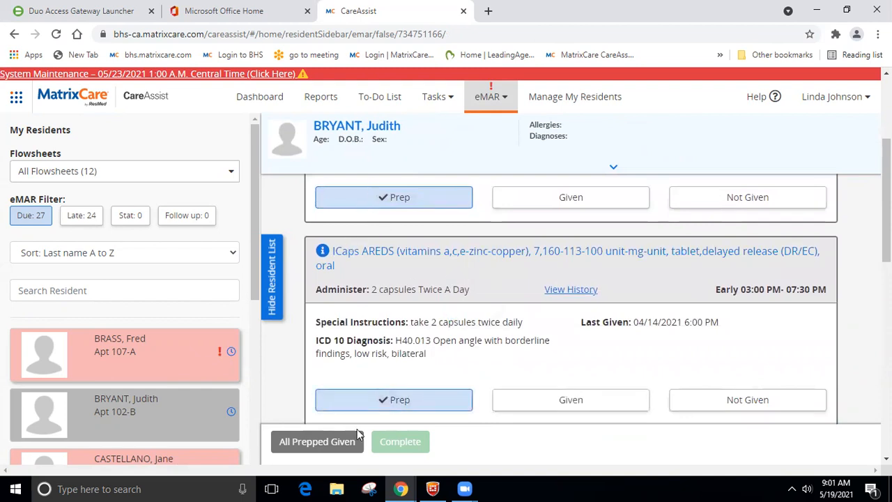
scroll(440, 337, "down", 3)
left_click(424, 392)
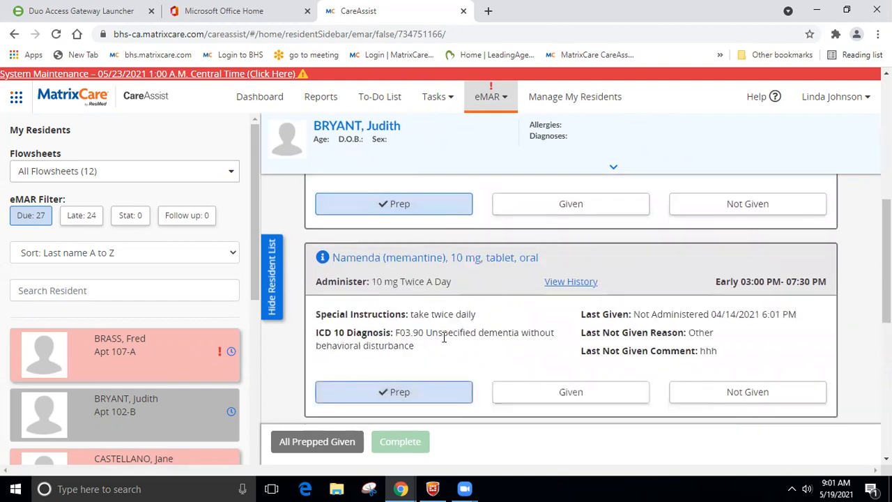
scroll(491, 346, "down", 3)
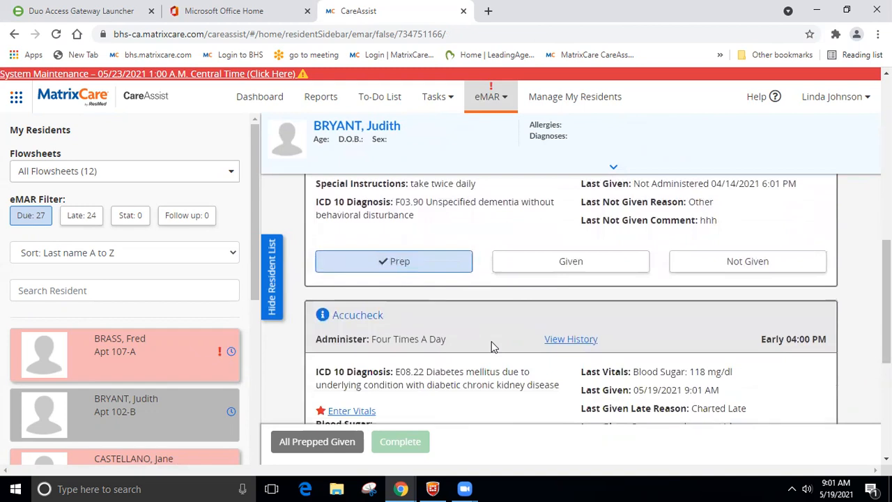
scroll(491, 347, "up", 1)
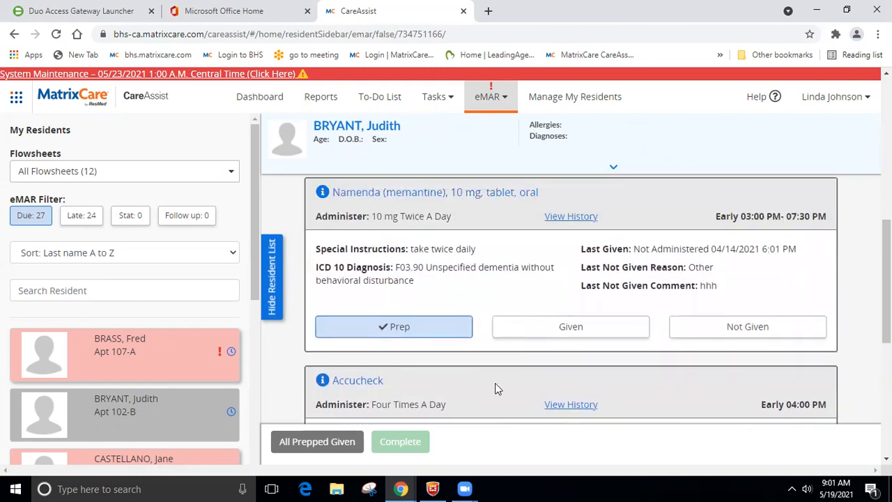
left_click(312, 444)
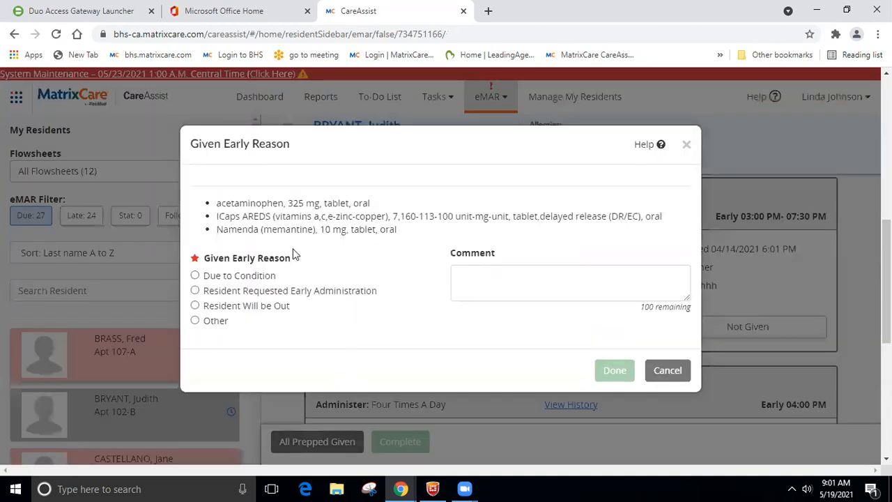
Step: Choose Resident Will be Out as the early reason and add a comment about today's outing
left_click(196, 306)
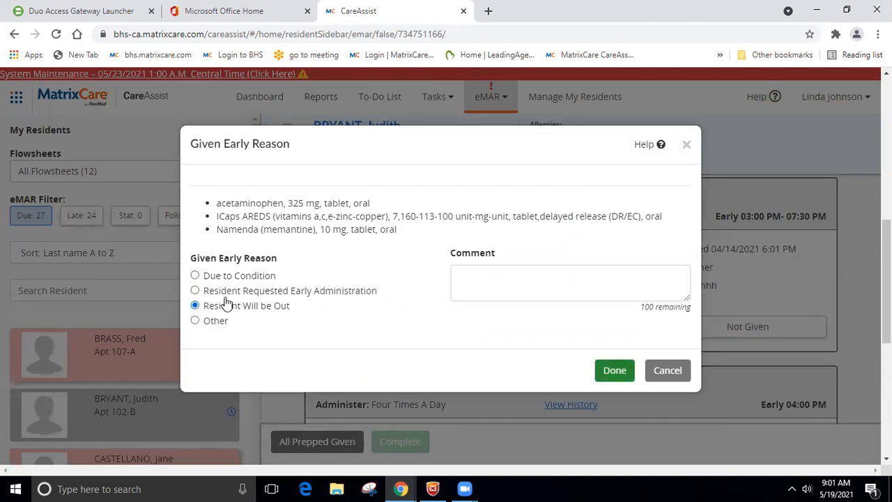
left_click(504, 283)
type("me")
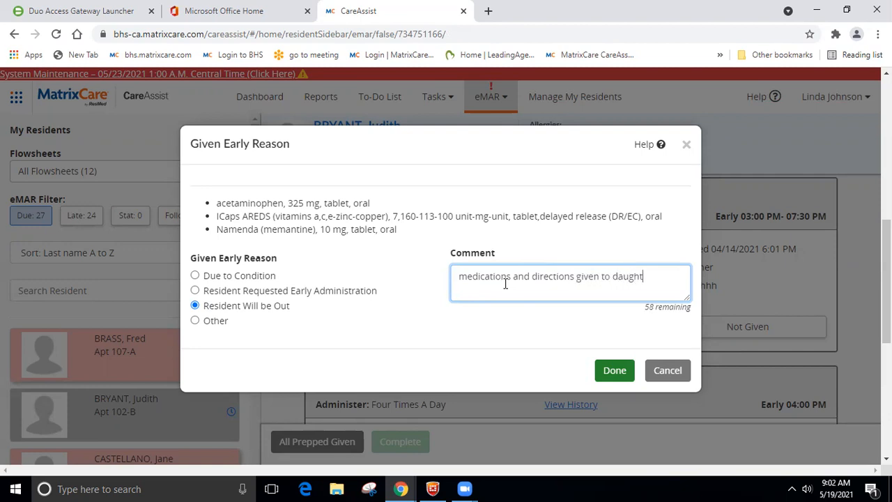
type("or outing today")
left_click(610, 369)
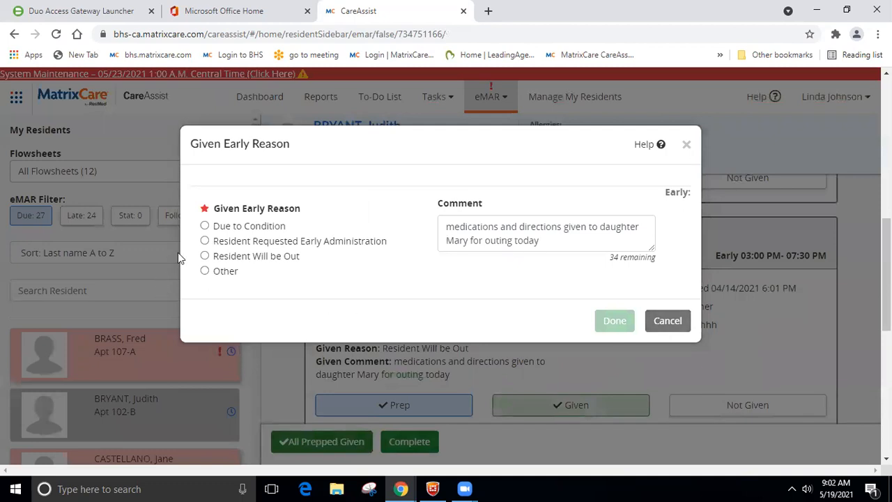
Step: Confirm Resident Will be Out on the next prompt and complete the three medications
left_click(204, 256)
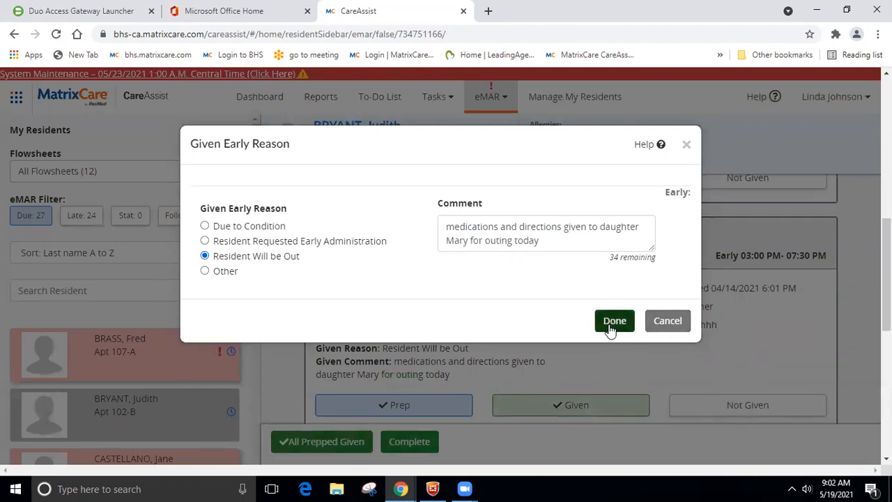
left_click(685, 145)
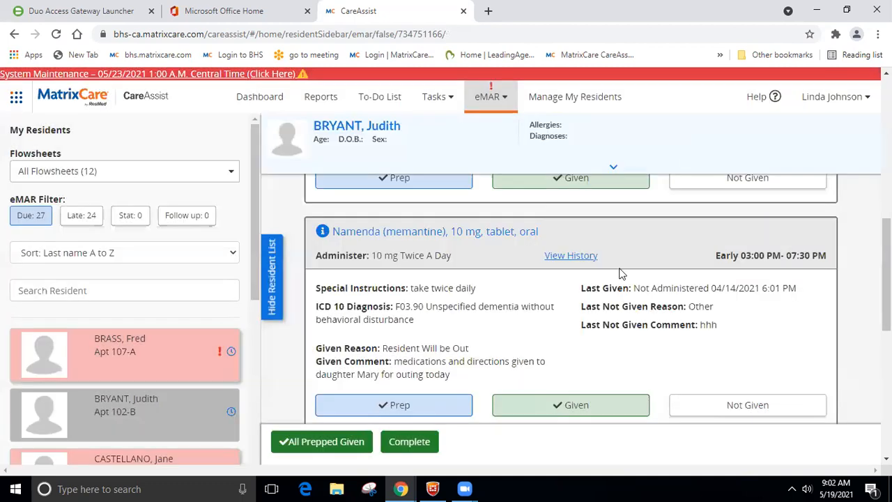
left_click(411, 440)
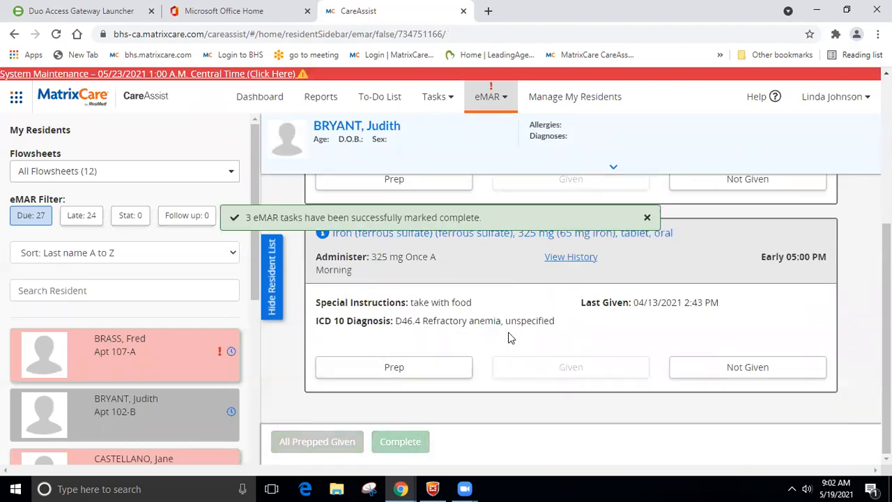
scroll(508, 337, "up", 5)
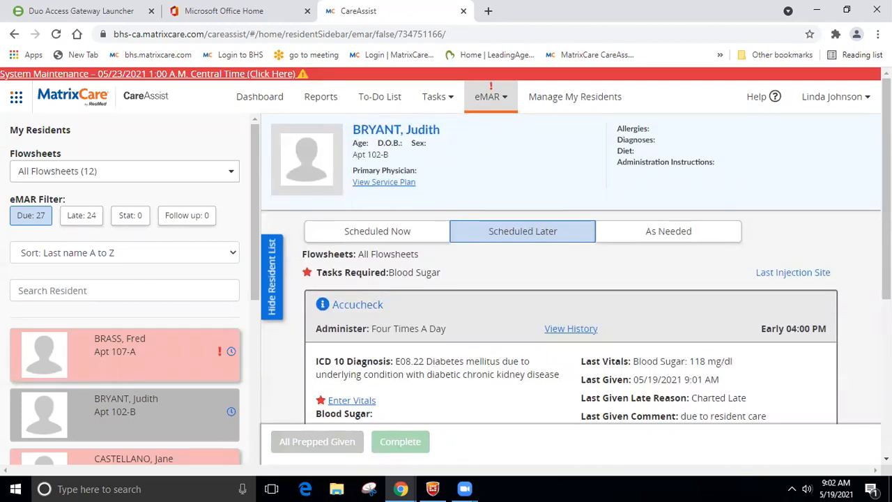
Step: Prep the As Needed Milk of Magnesia 400 mg/5 mL dose and mark it given
left_click(710, 236)
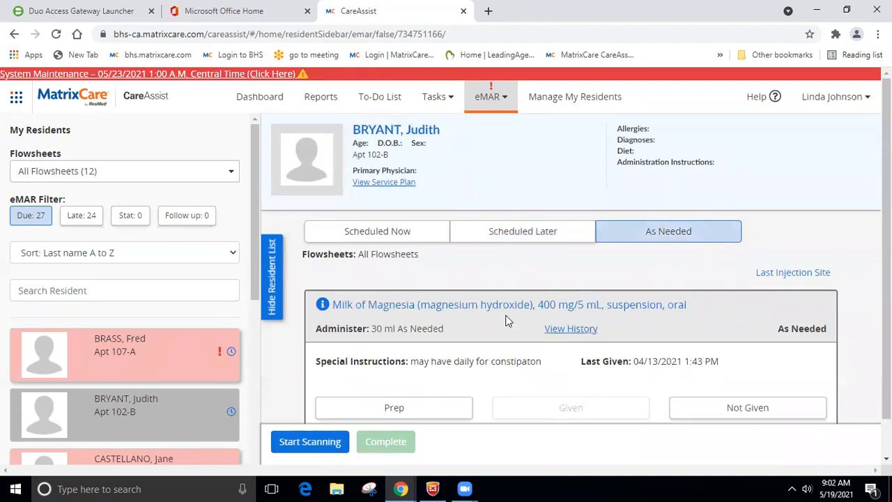
scroll(507, 320, "down", 1)
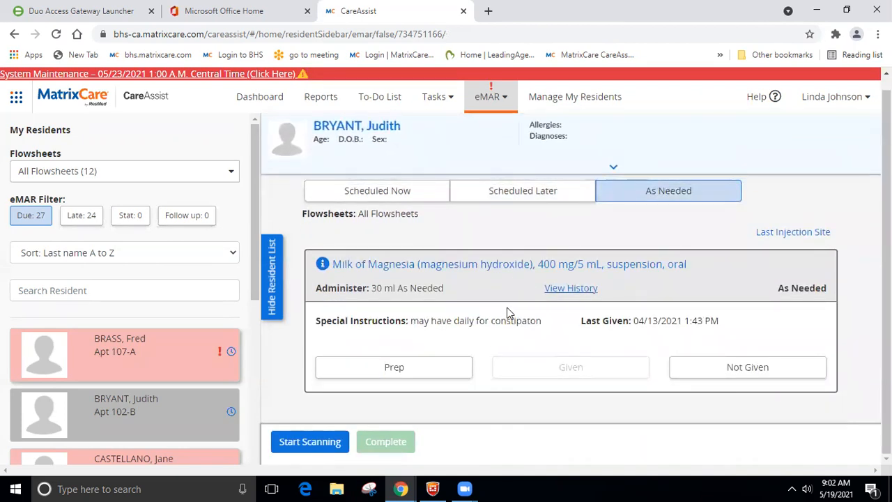
left_click(387, 368)
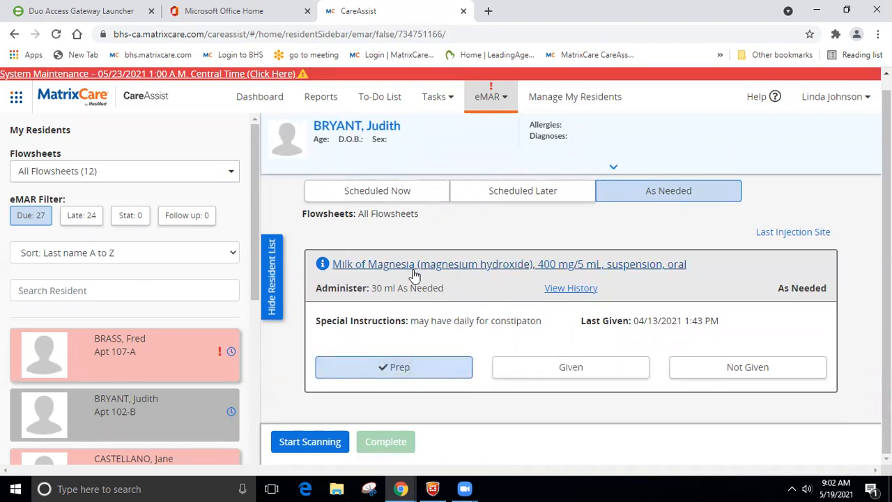
left_click(559, 371)
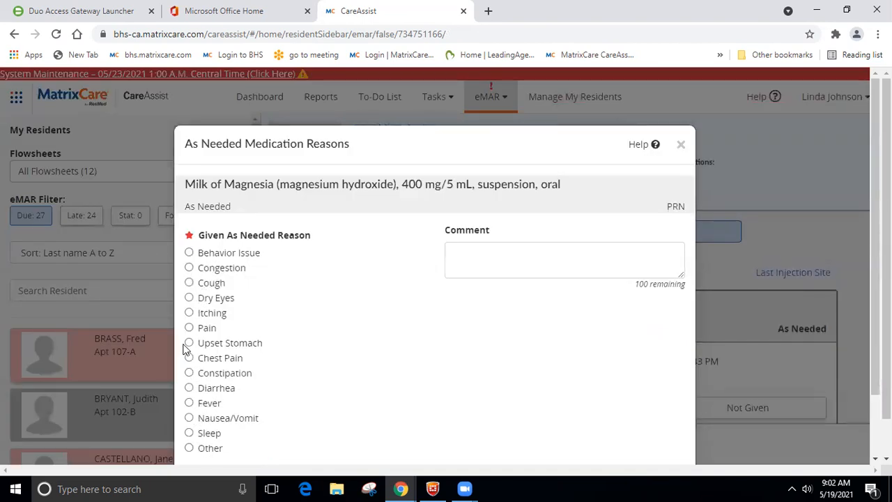
Step: Settle on Constipation as the as-needed reason, confirm it, and complete the Milk of Magnesia dose
left_click(189, 373)
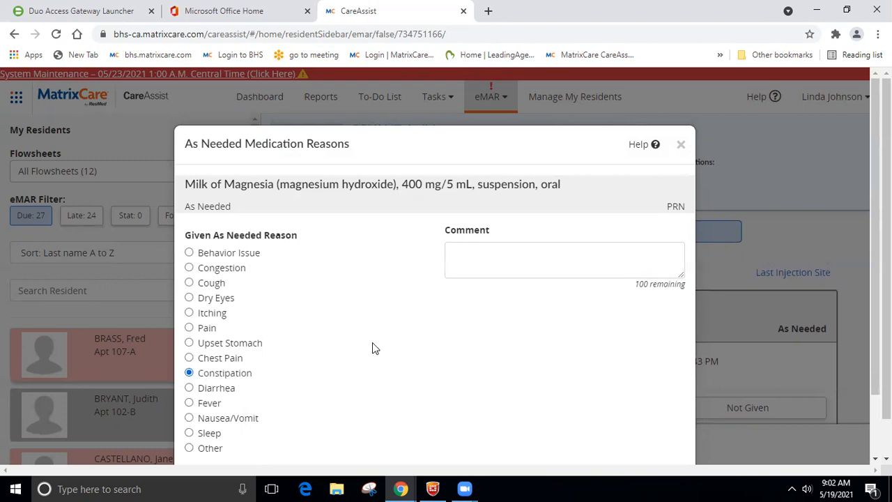
scroll(374, 341, "down", 1)
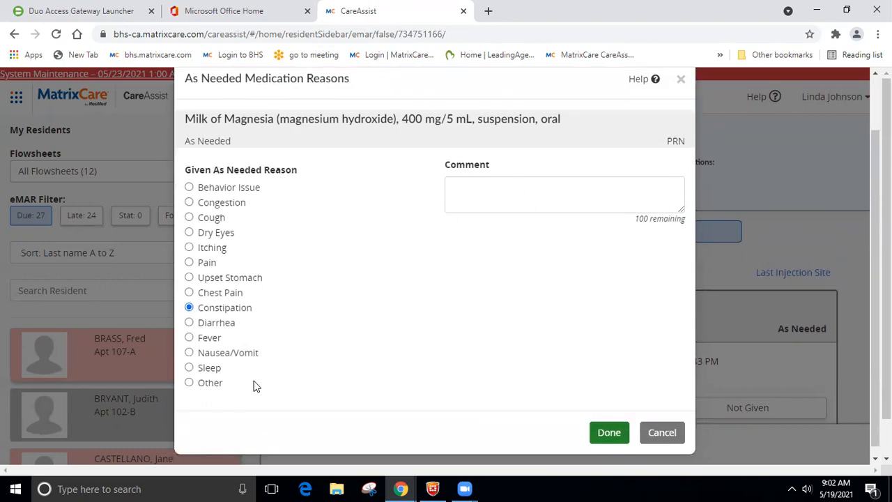
left_click(190, 382)
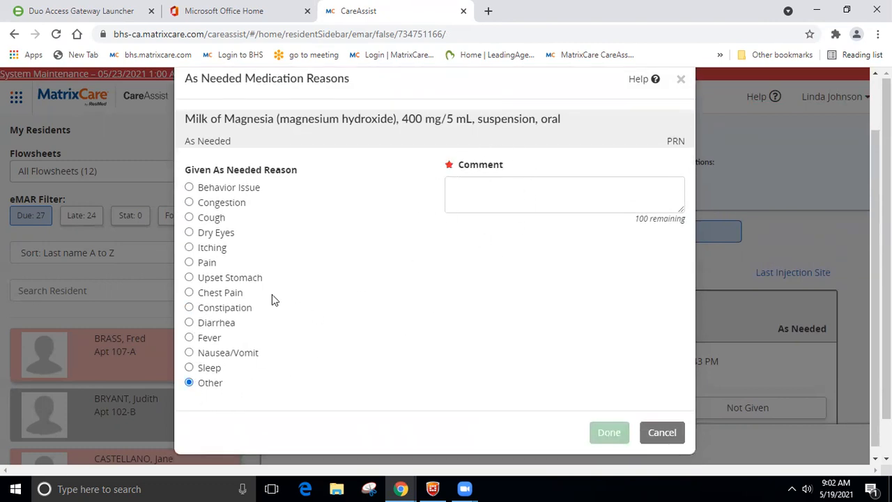
left_click(190, 293)
left_click(190, 248)
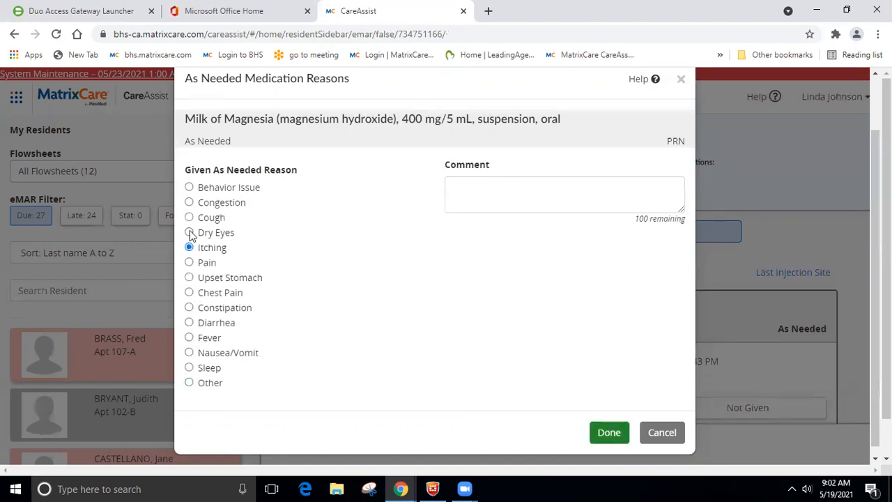
left_click(190, 217)
left_click(190, 384)
left_click(189, 309)
left_click(604, 434)
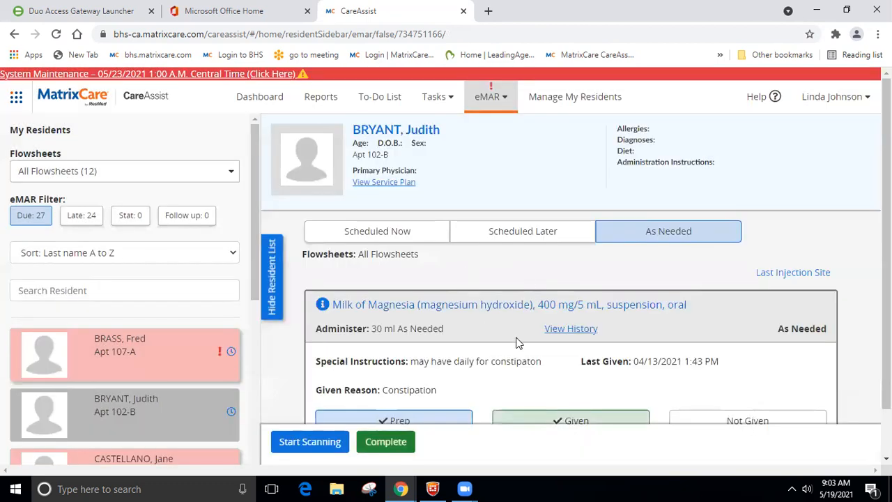
scroll(517, 342, "down", 1)
left_click(382, 449)
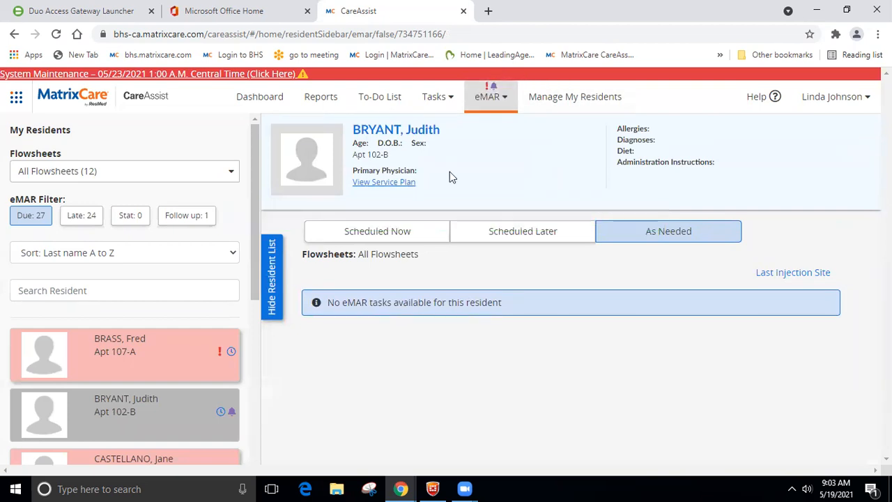
Step: Filter residents to Follow up only, open the resident, and find the Milk of Magnesia card under Scheduled Now
left_click(23, 220)
left_click(195, 220)
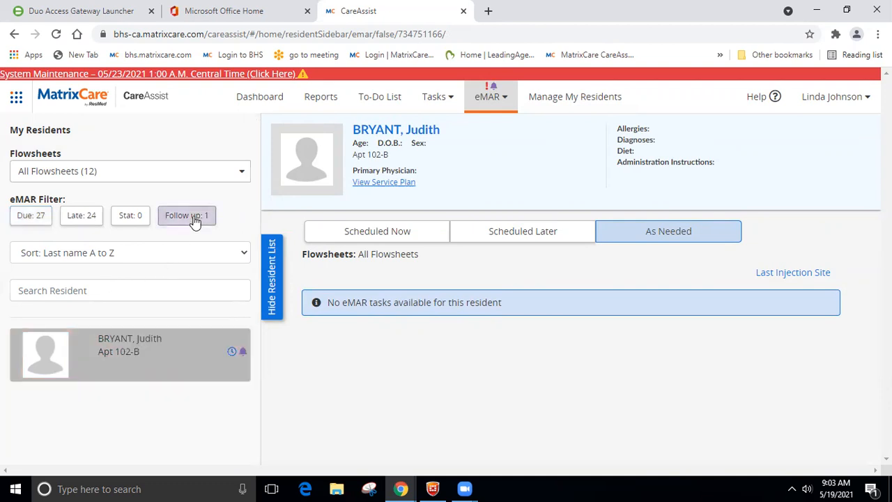
left_click(155, 355)
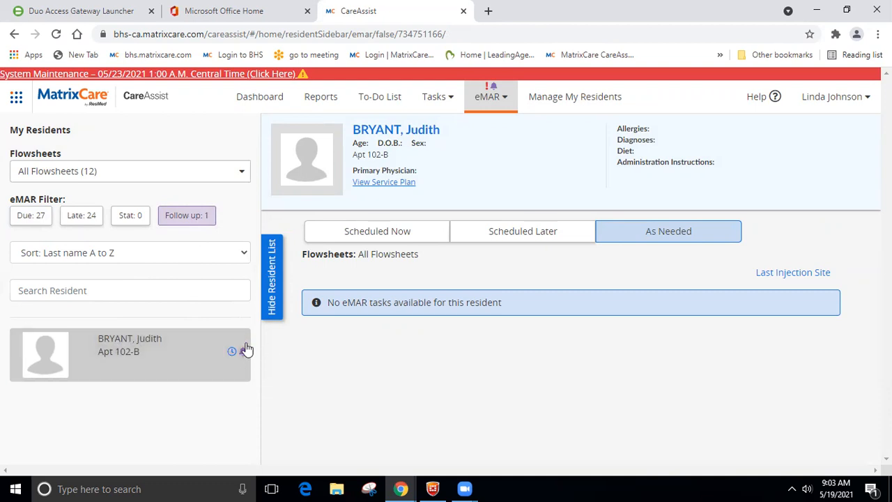
left_click(384, 236)
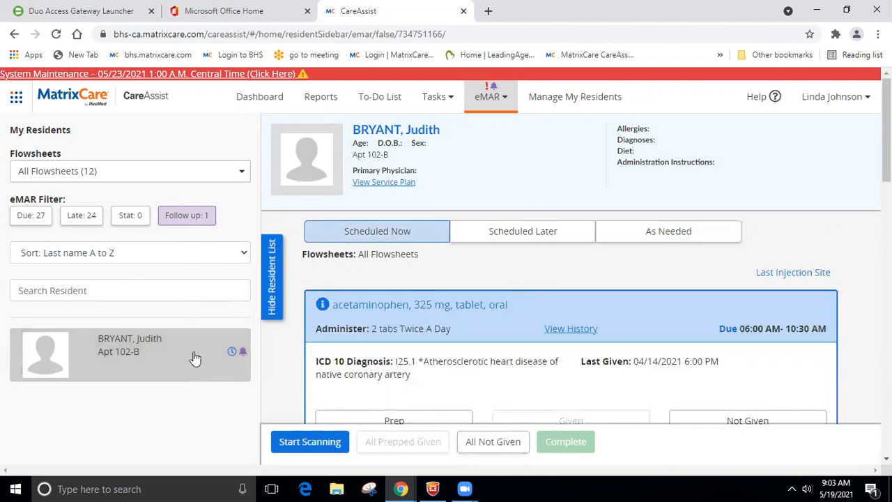
scroll(548, 322, "down", 3)
scroll(547, 323, "down", 10)
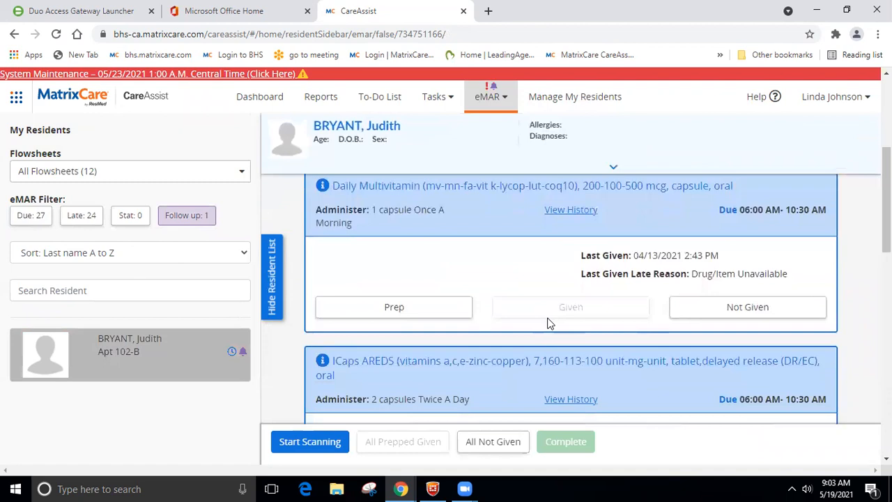
scroll(547, 322, "down", 3)
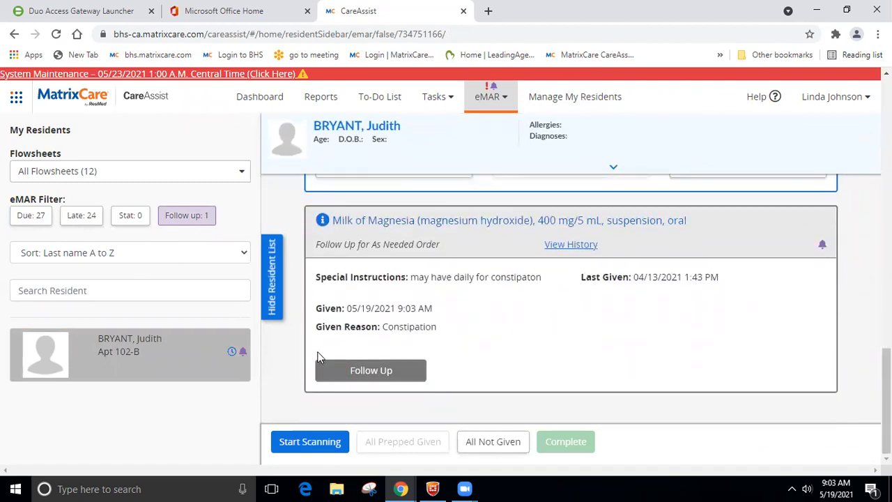
Step: Record the Milk of Magnesia follow-up result as Effective and complete it
left_click(380, 372)
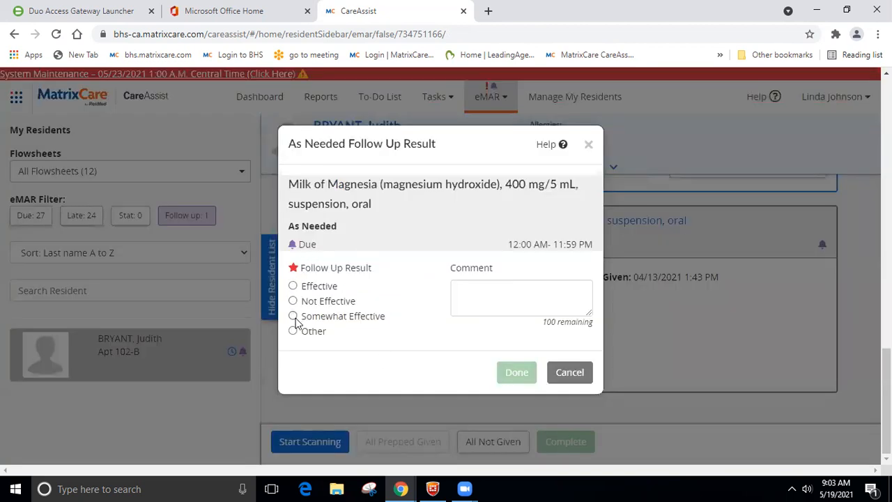
left_click(292, 285)
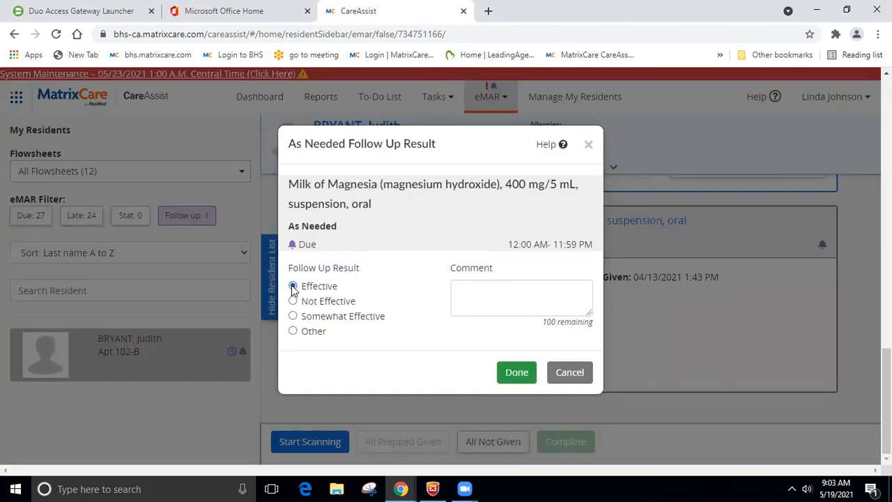
left_click(514, 372)
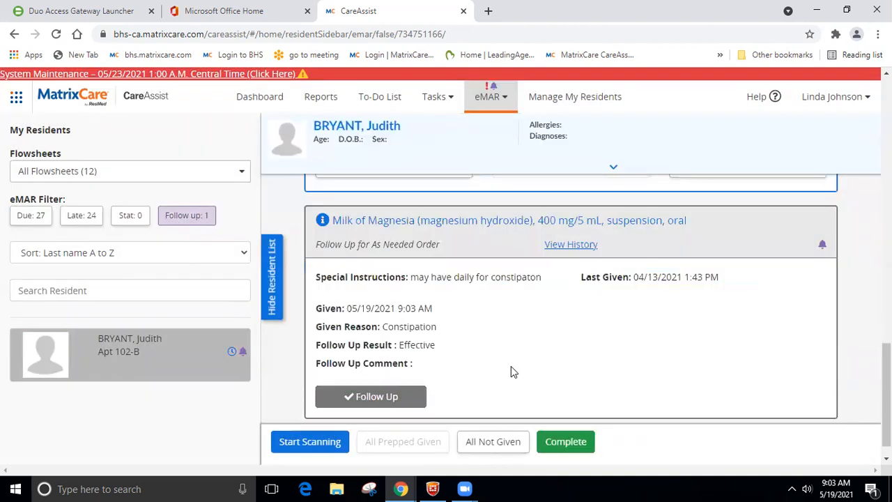
left_click(566, 442)
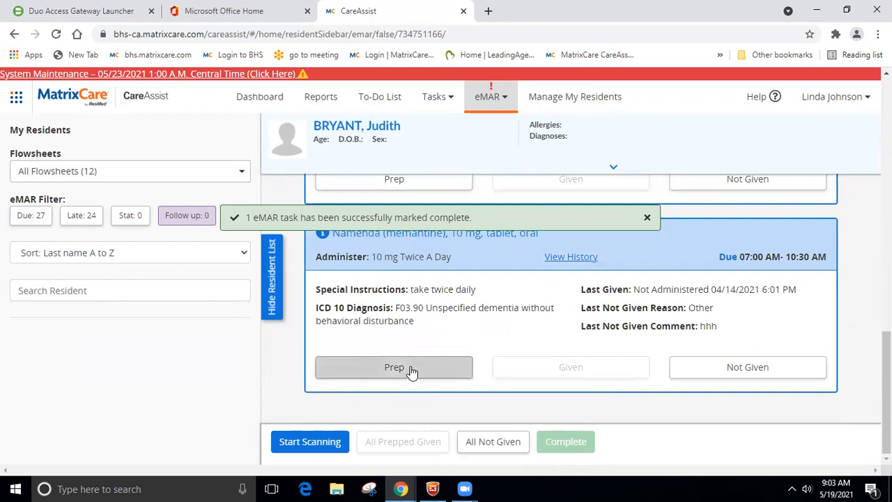
scroll(411, 371, "up", 5)
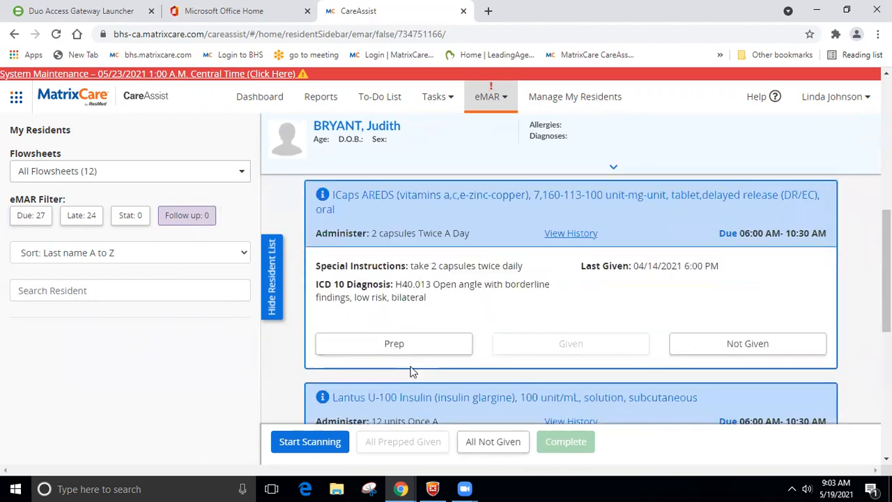
scroll(411, 371, "up", 8)
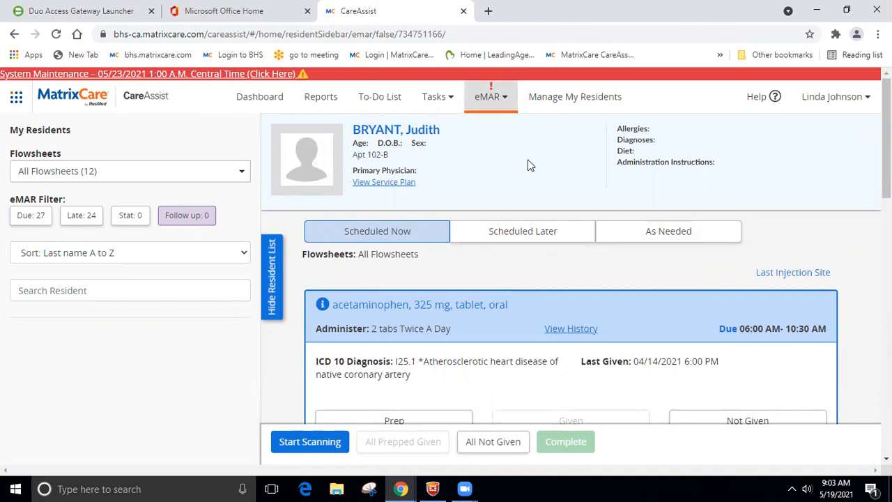
Step: Go to the My Residents To-Do List of care tasks
left_click(376, 102)
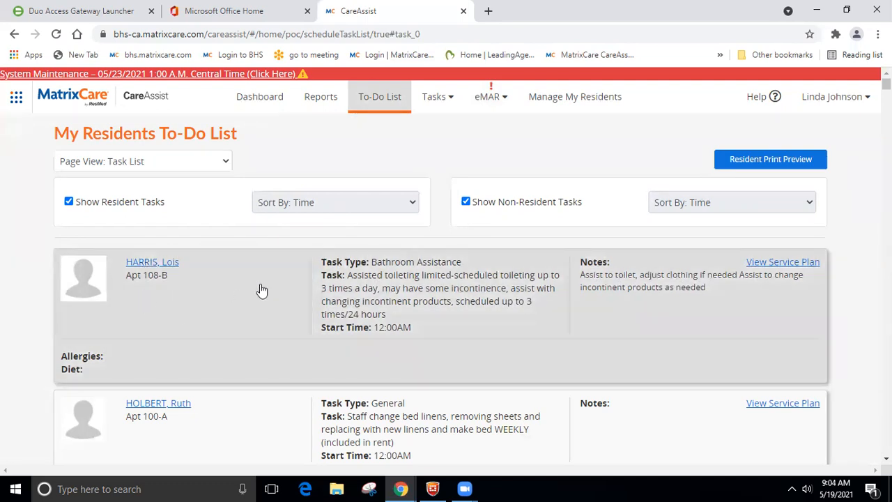
Step: Chart the Apt 108-B Bathroom Assistance task Complete and scroll through the remaining to-do list
left_click(261, 289)
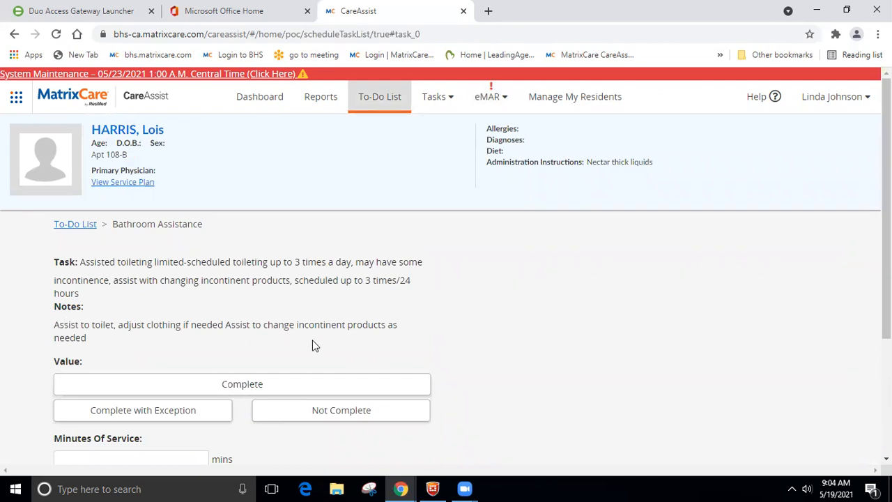
left_click(296, 382)
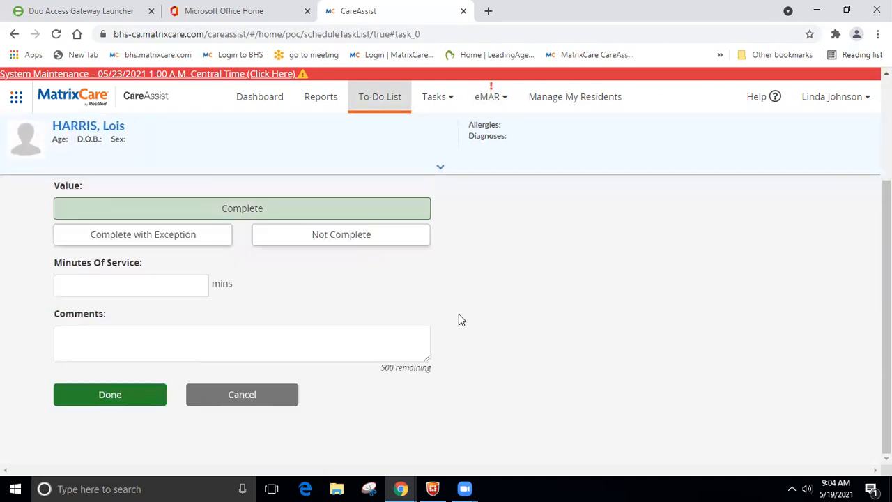
left_click(120, 395)
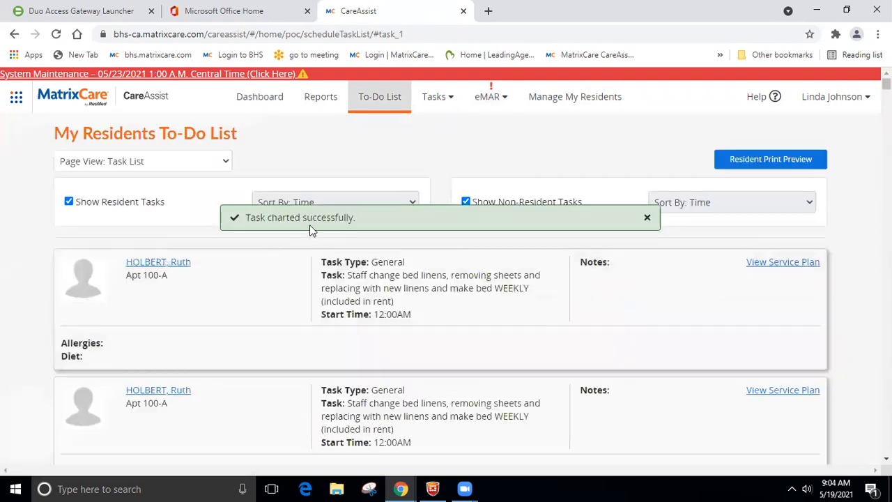
scroll(249, 291, "up", 2)
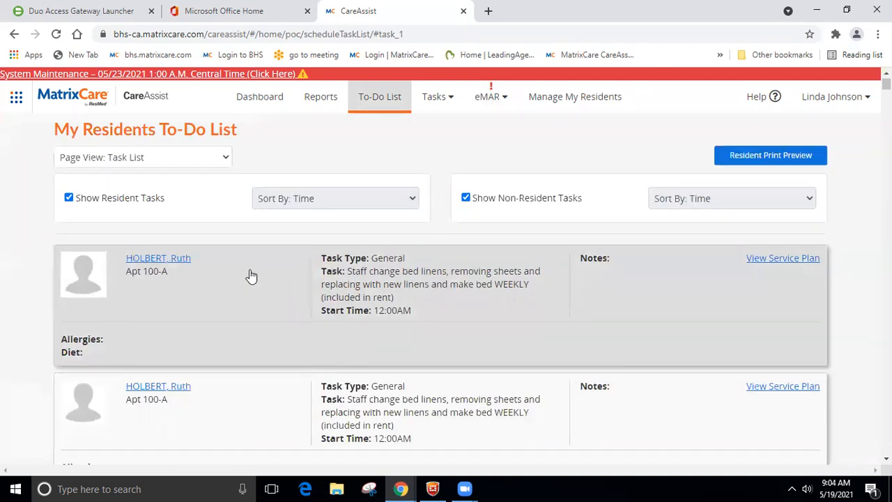
scroll(251, 278, "down", 1)
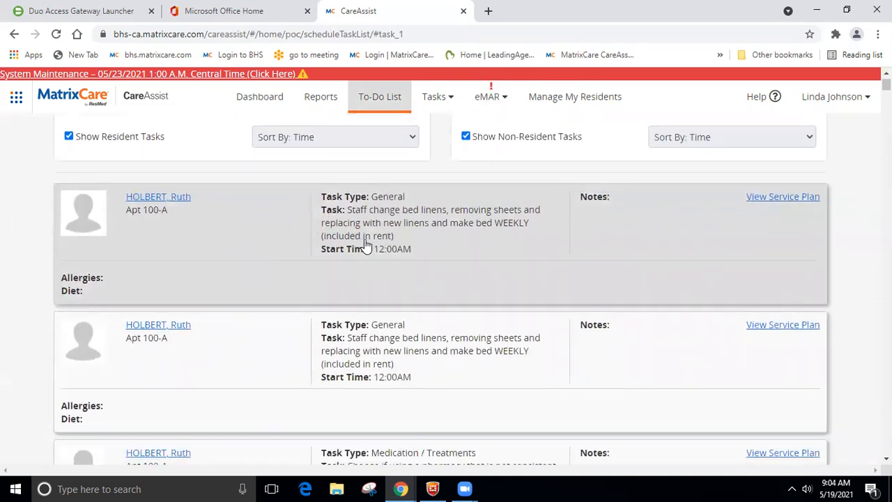
scroll(376, 240, "down", 5)
scroll(366, 245, "down", 6)
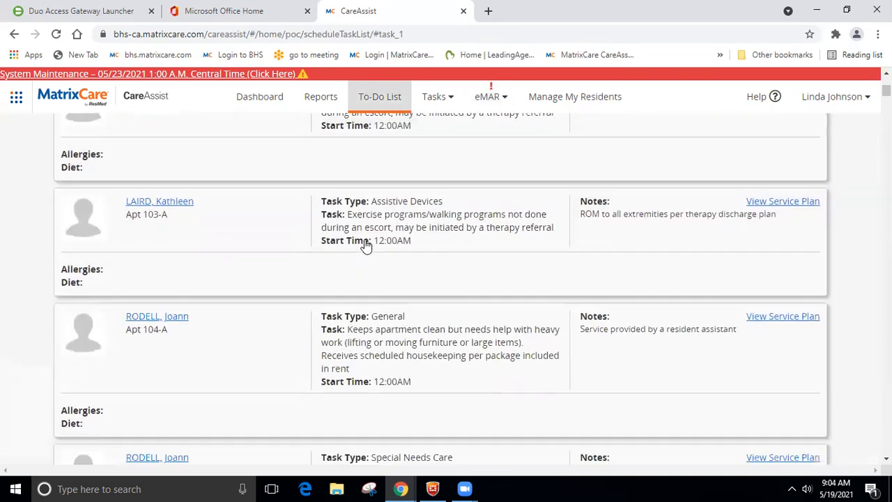
scroll(367, 245, "down", 4)
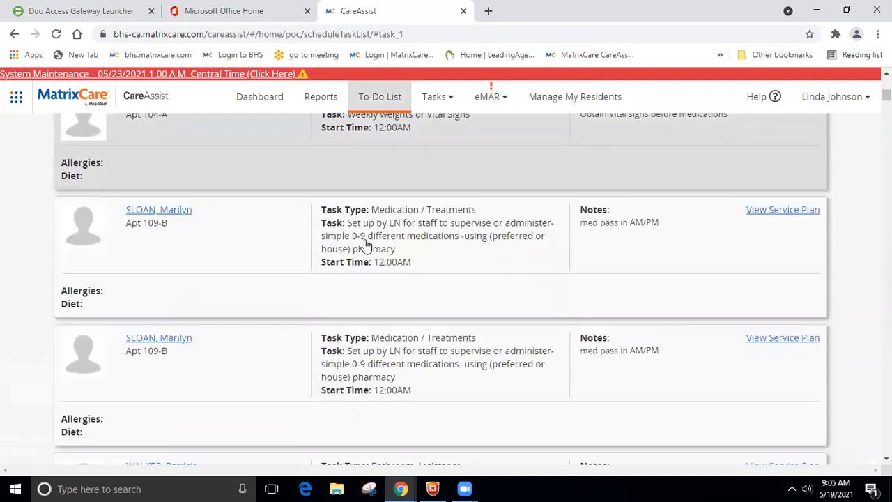
scroll(366, 245, "down", 3)
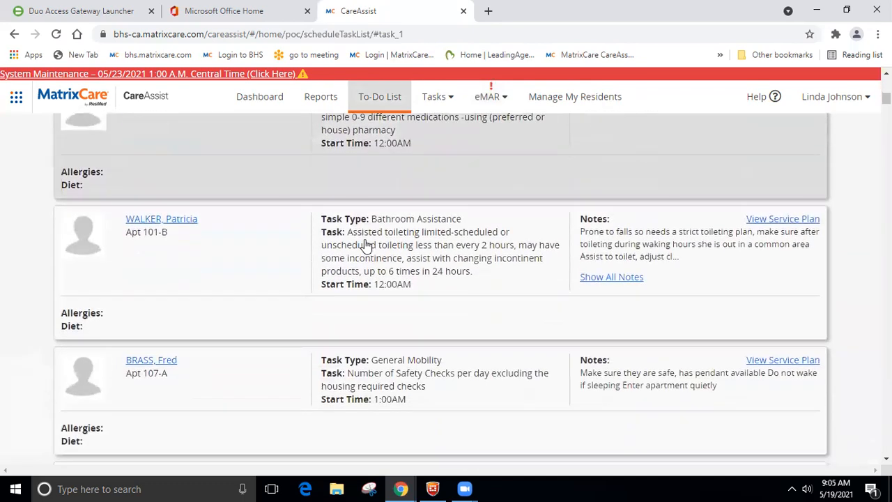
scroll(365, 245, "up", 2)
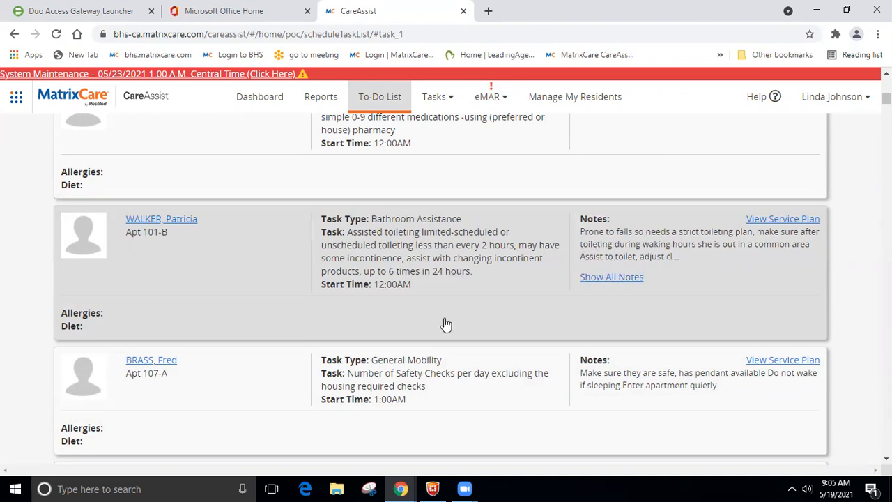
left_click(608, 278)
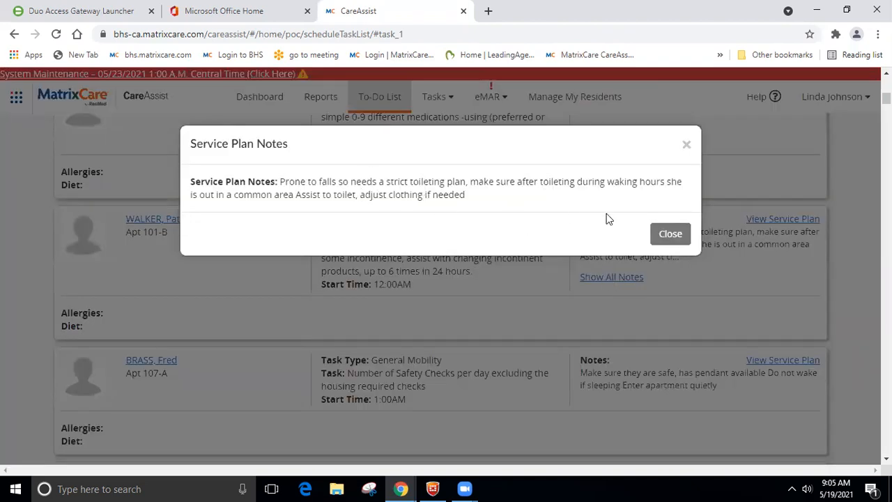
left_click(668, 235)
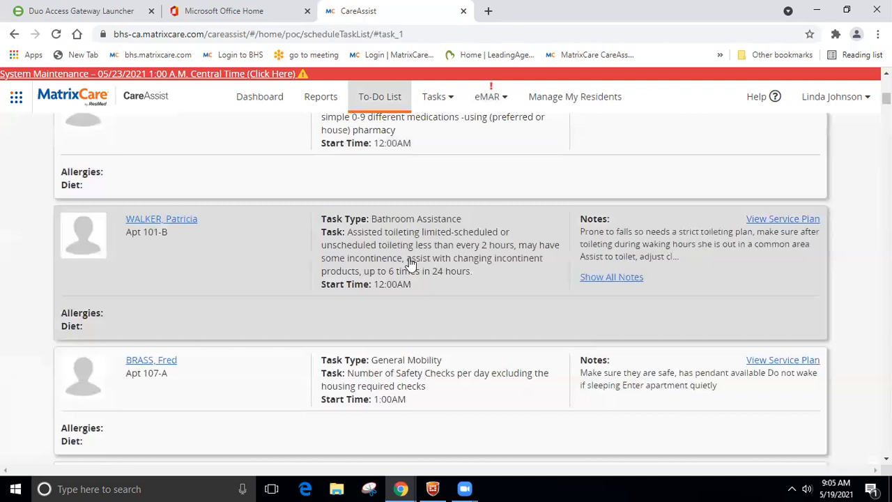
left_click(249, 239)
scroll(310, 273, "down", 1)
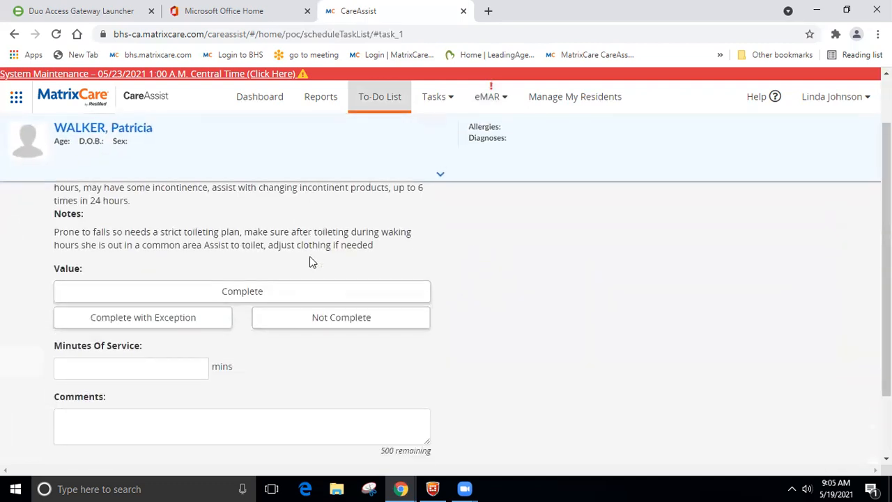
left_click(296, 319)
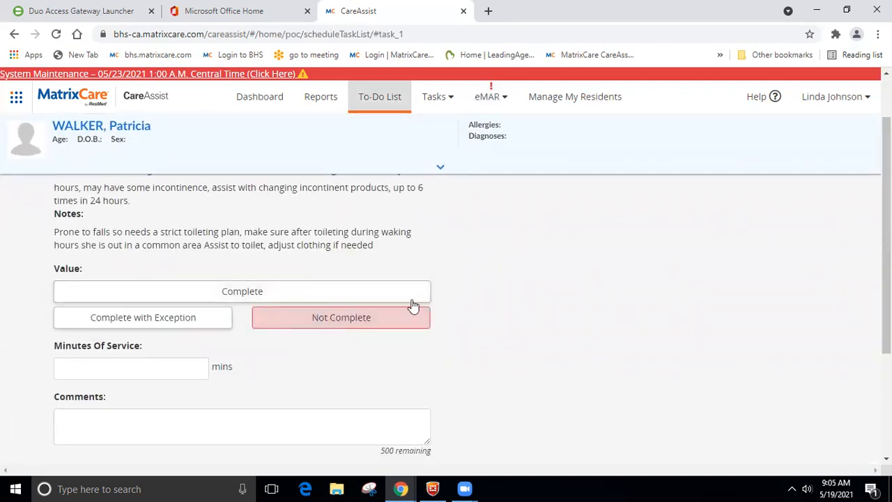
scroll(418, 300, "down", 1)
scroll(175, 356, "down", 2)
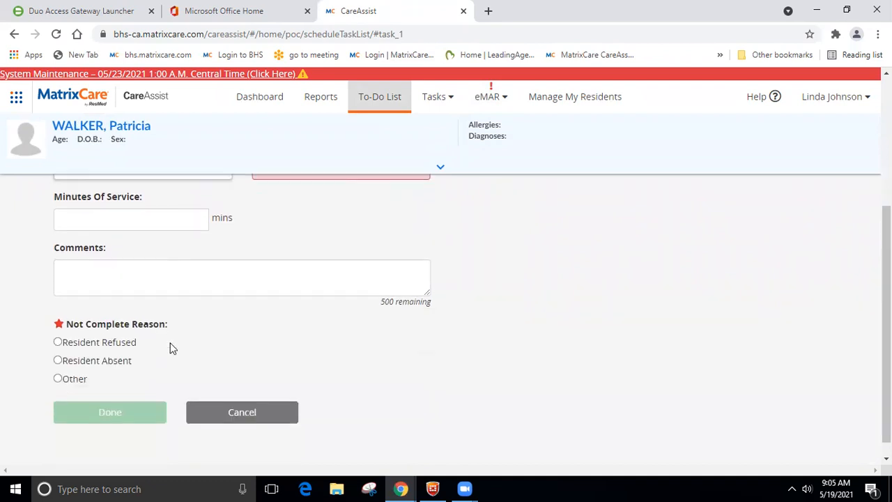
left_click(59, 325)
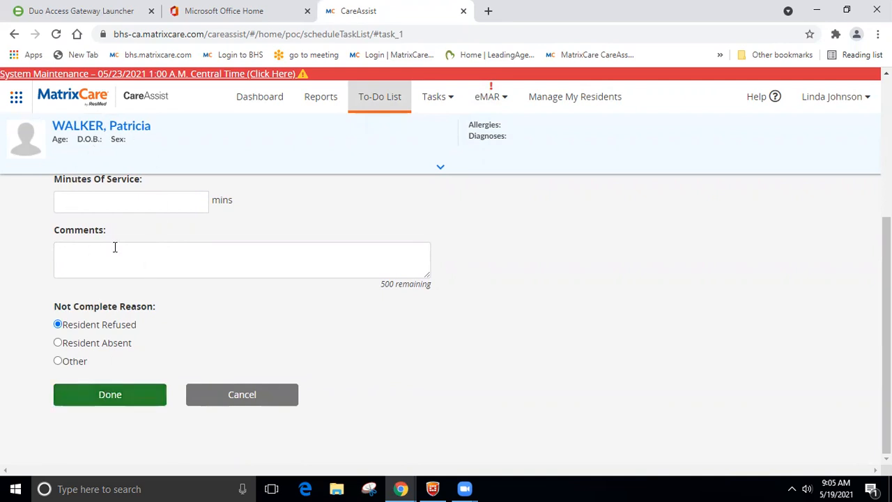
left_click(90, 393)
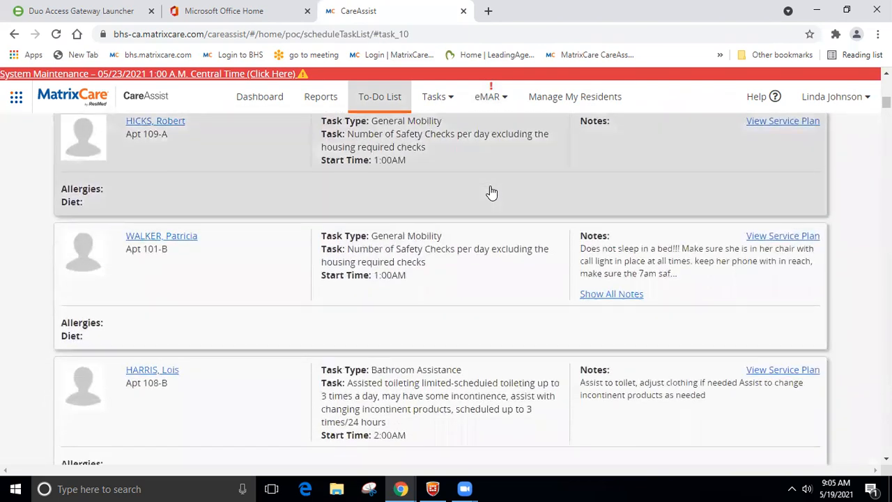
scroll(491, 192, "down", 3)
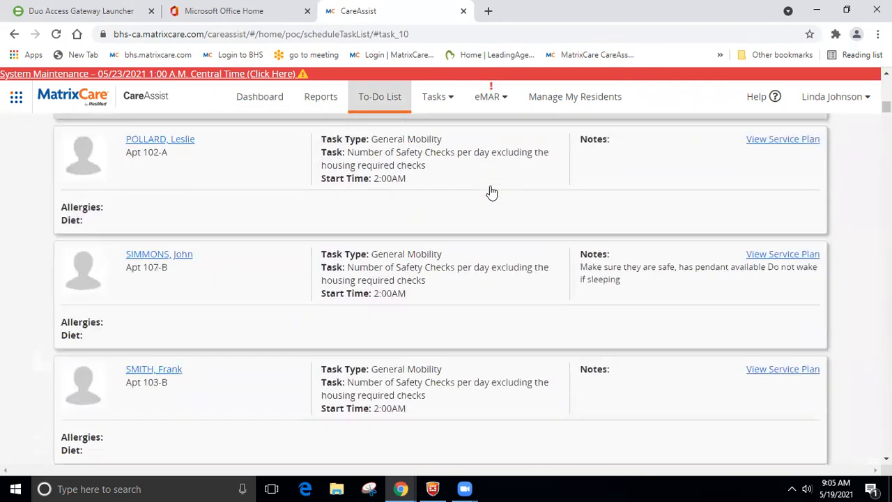
scroll(491, 191, "down", 4)
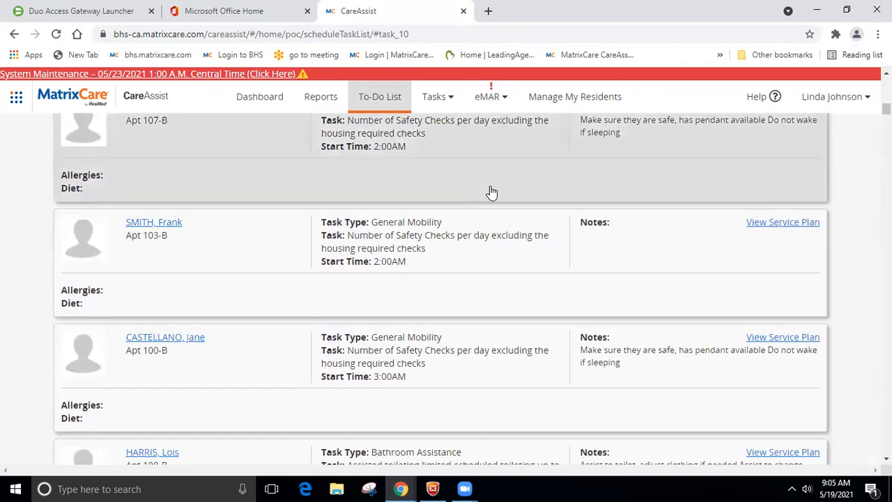
scroll(491, 193, "down", 4)
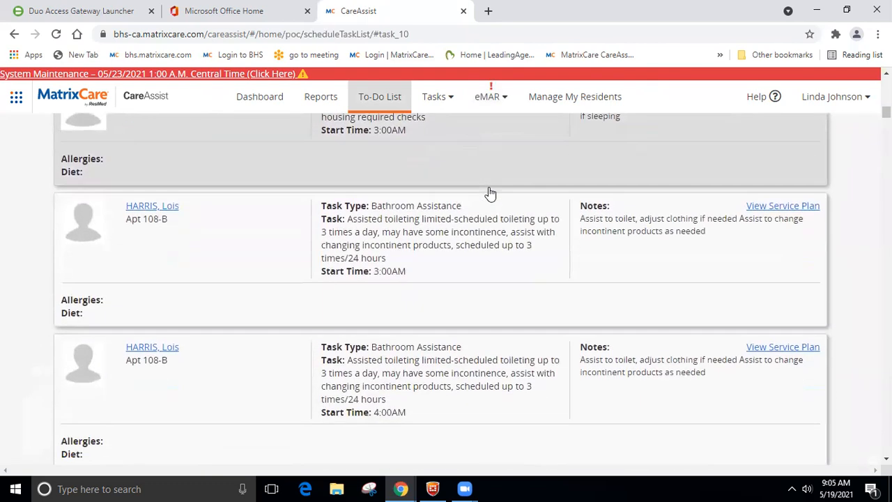
scroll(488, 186, "up", 10)
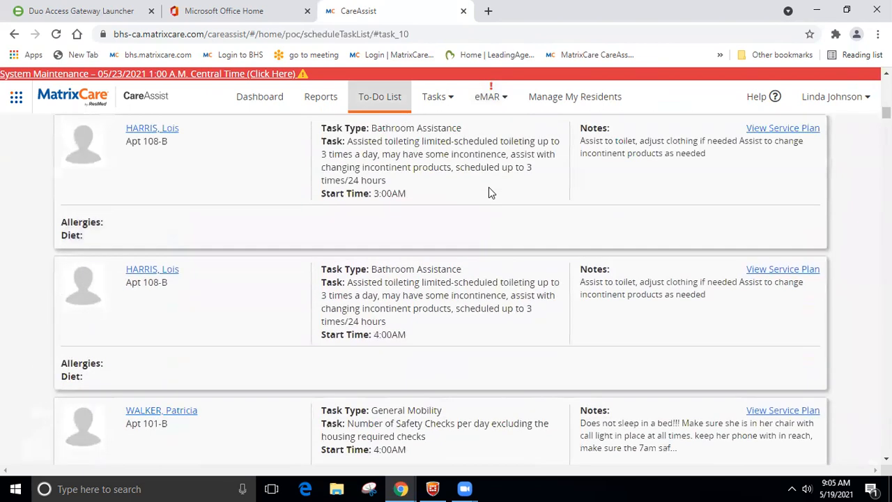
scroll(486, 193, "up", 2)
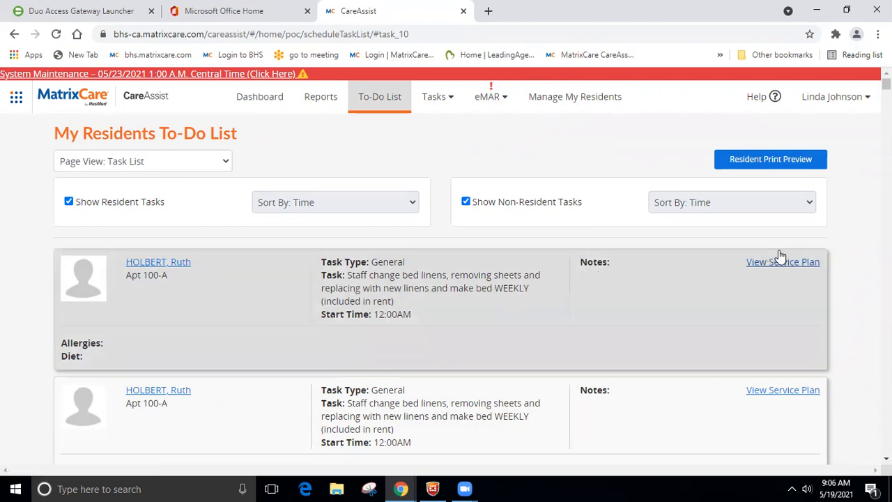
left_click(776, 268)
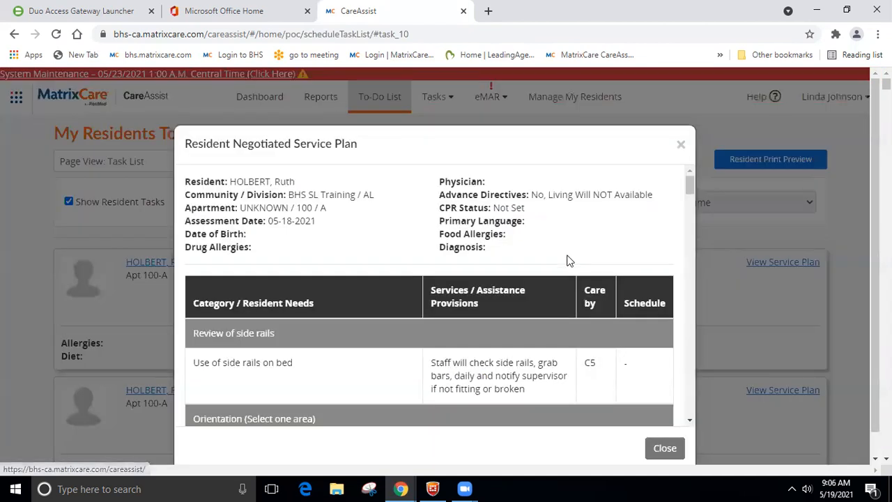
left_click_drag(692, 188, 683, 262)
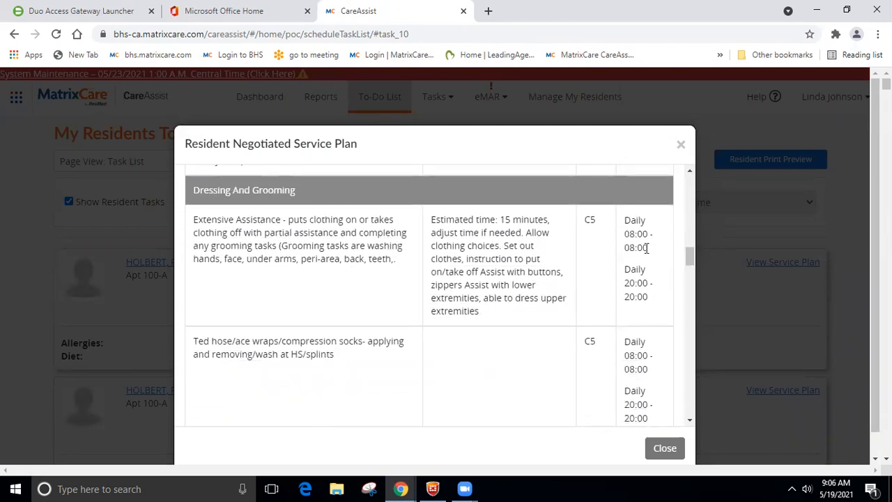
left_click_drag(689, 257, 691, 270)
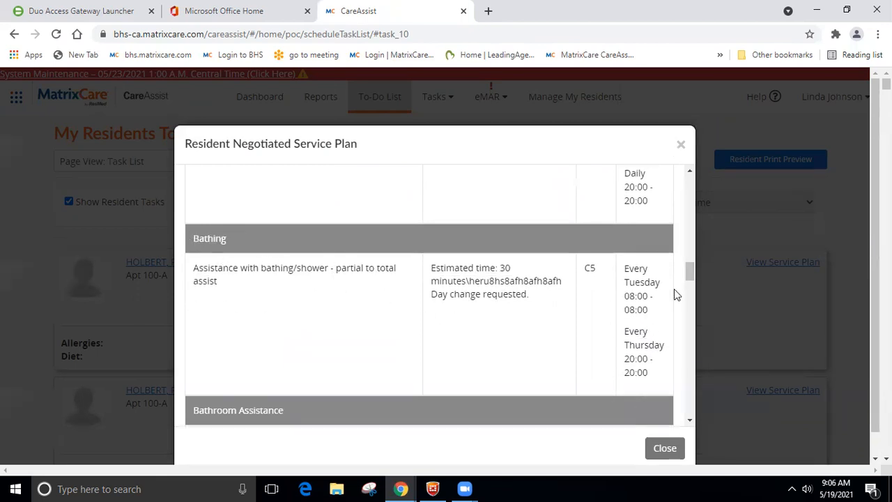
left_click_drag(685, 270, 698, 388)
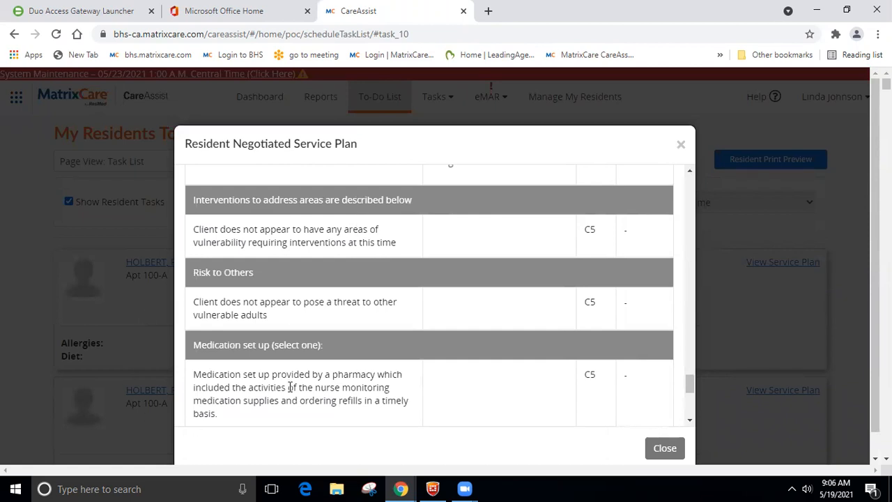
scroll(328, 356, "up", 1)
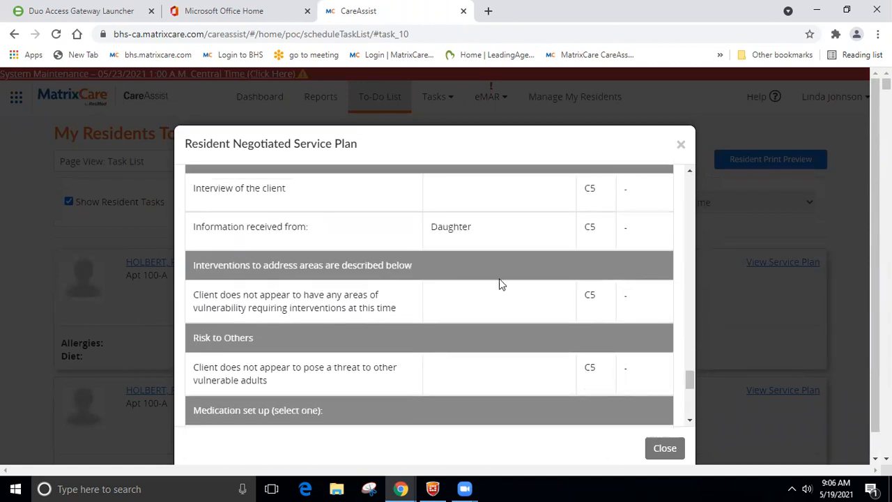
scroll(535, 267, "up", 2)
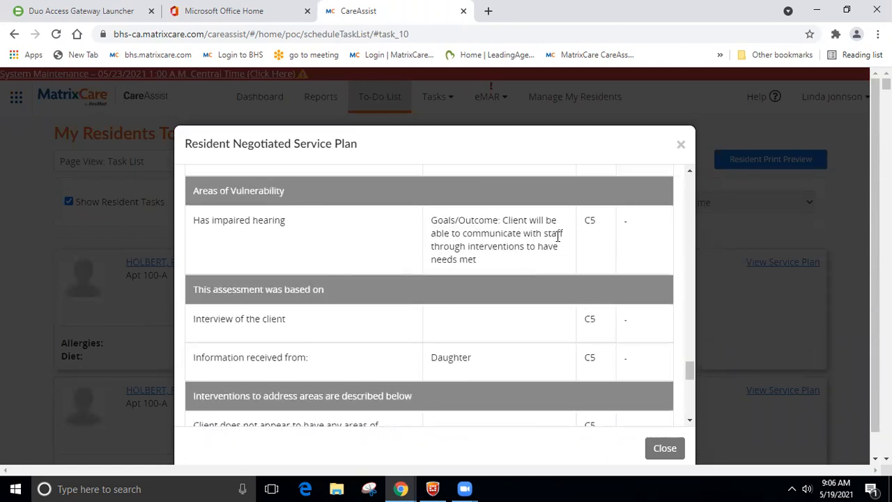
scroll(486, 243, "up", 3)
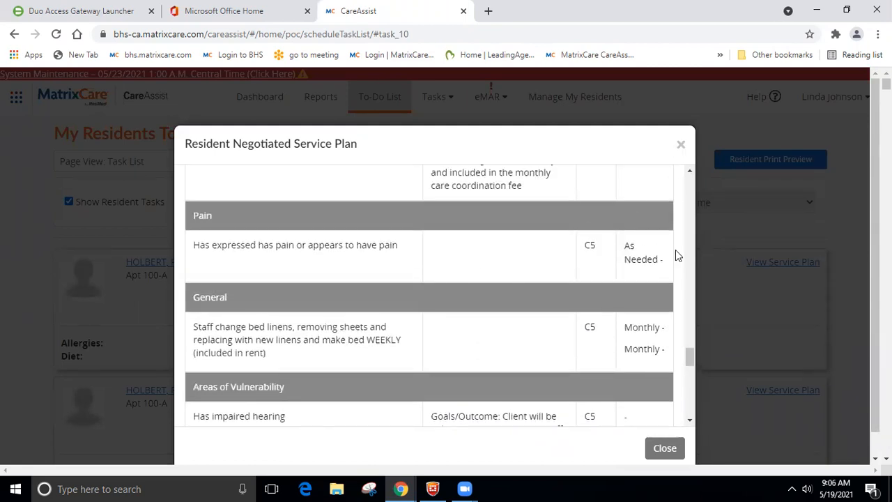
left_click(673, 449)
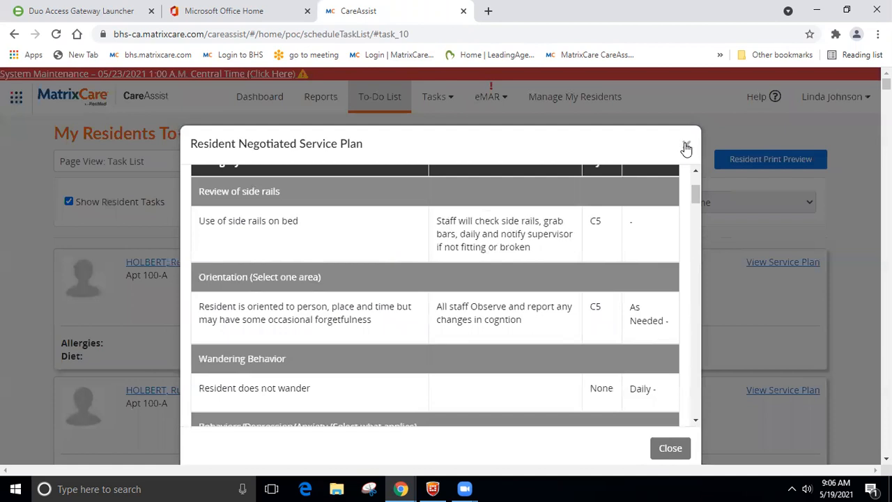
left_click(687, 148)
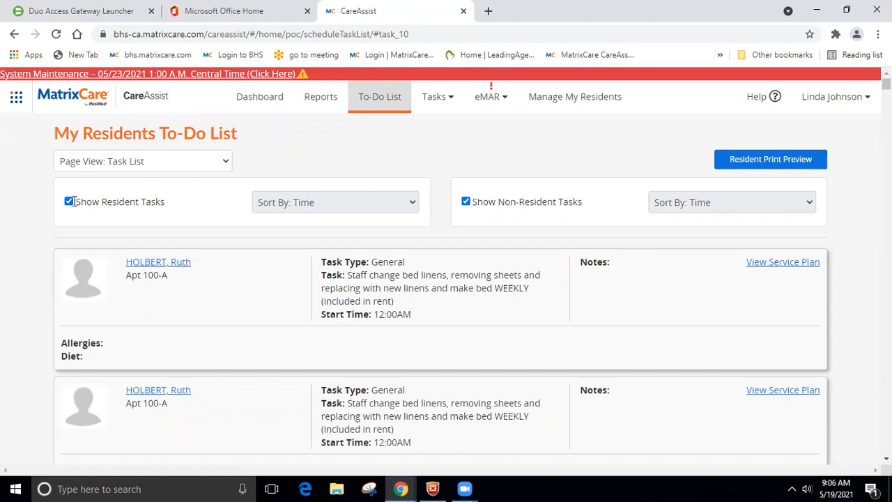
Step: Hide resident tasks and chart 'Vacuum East Hall common rooms' as Complete
left_click(68, 202)
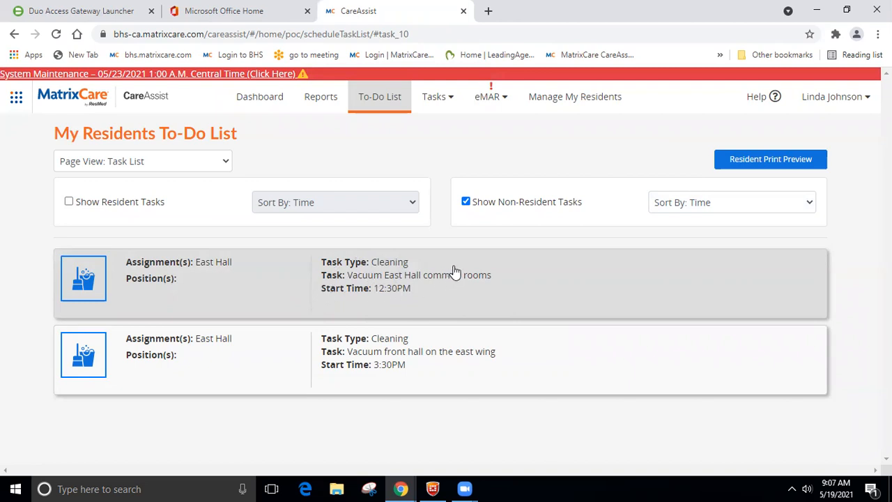
left_click(434, 281)
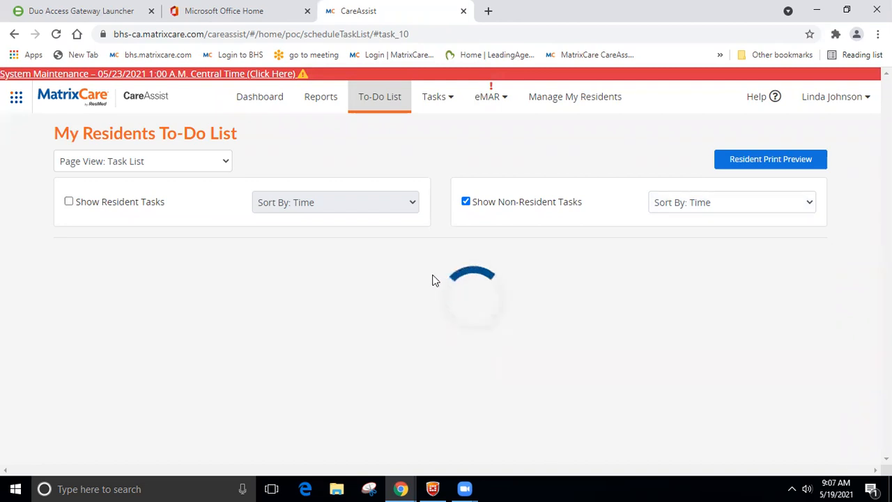
left_click(209, 284)
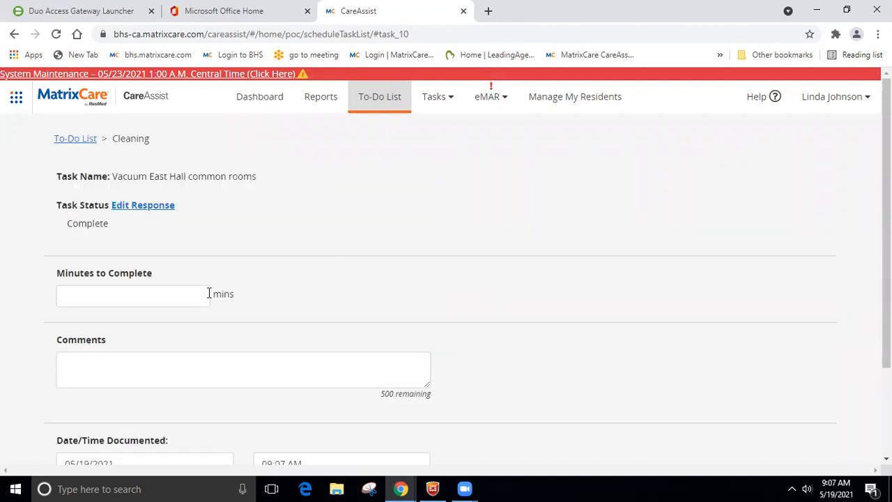
scroll(202, 303, "down", 2)
left_click(143, 399)
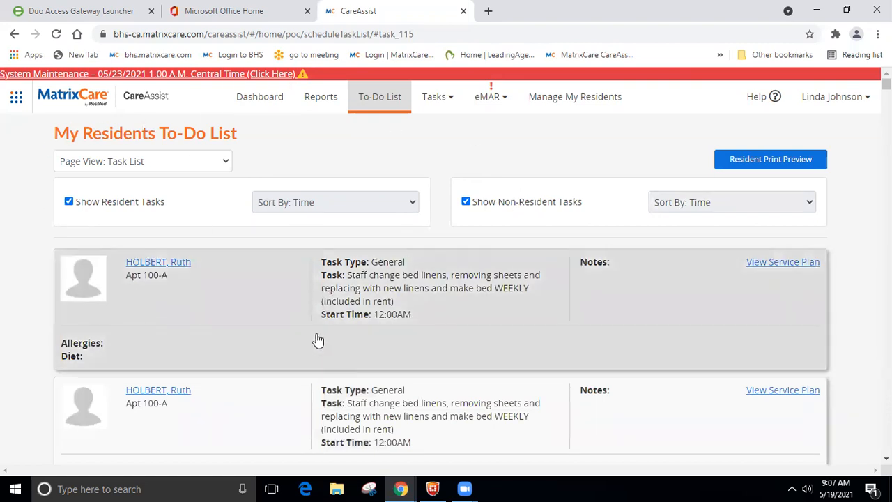
Step: Switch the To-Do List Page View to Task Group and scroll to Bathing
left_click(224, 161)
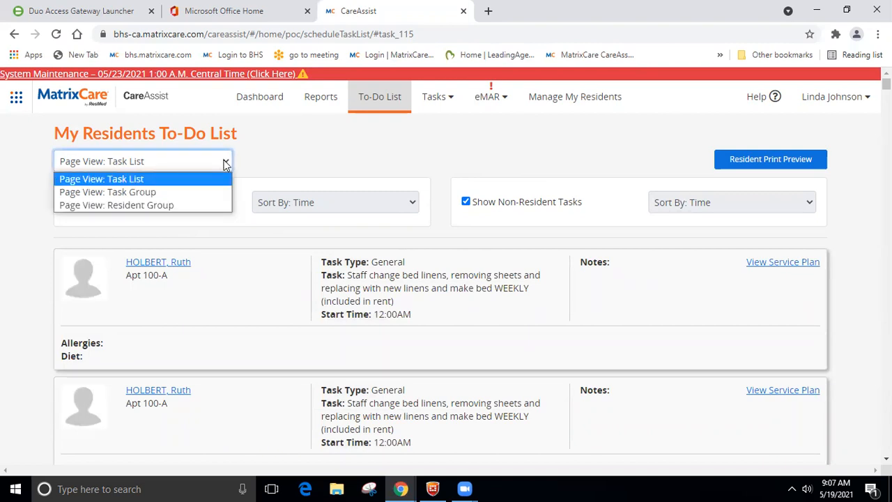
left_click(179, 192)
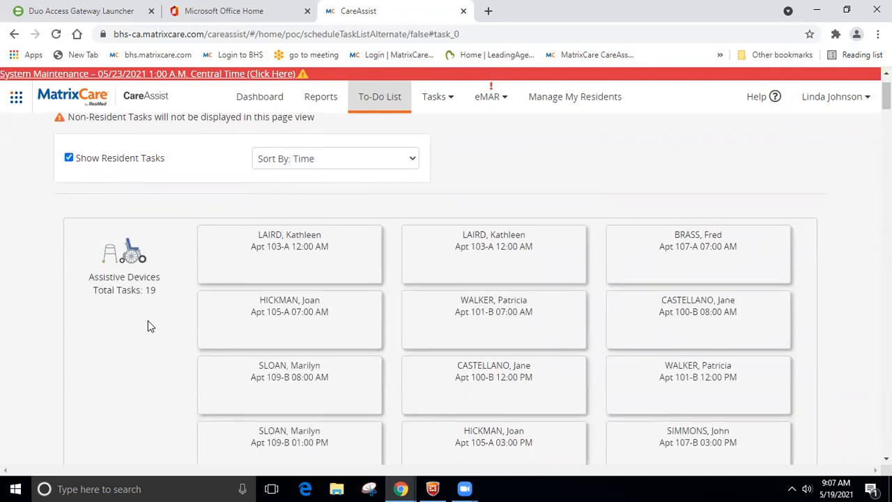
scroll(149, 324, "down", 8)
left_click(201, 264)
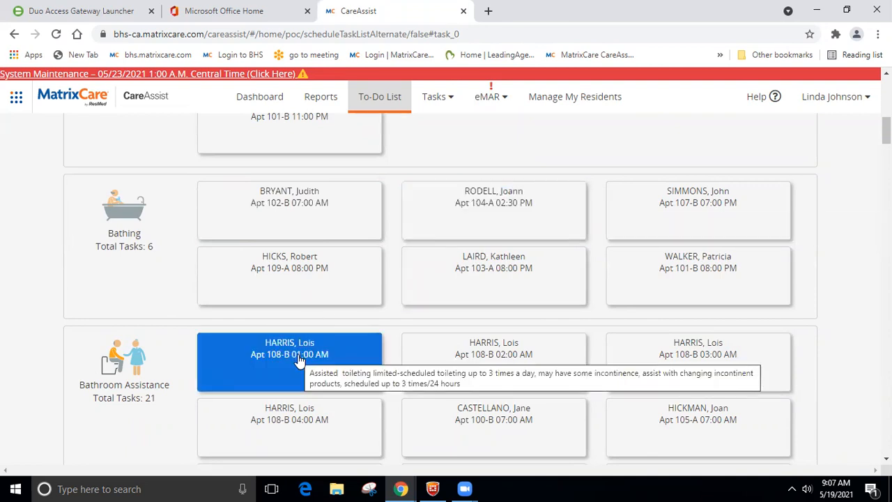
Step: Chart the Apt 102-B 07:00 AM Bathing task as Complete
left_click(311, 217)
left_click(260, 335)
scroll(336, 316, "down", 2)
left_click(120, 395)
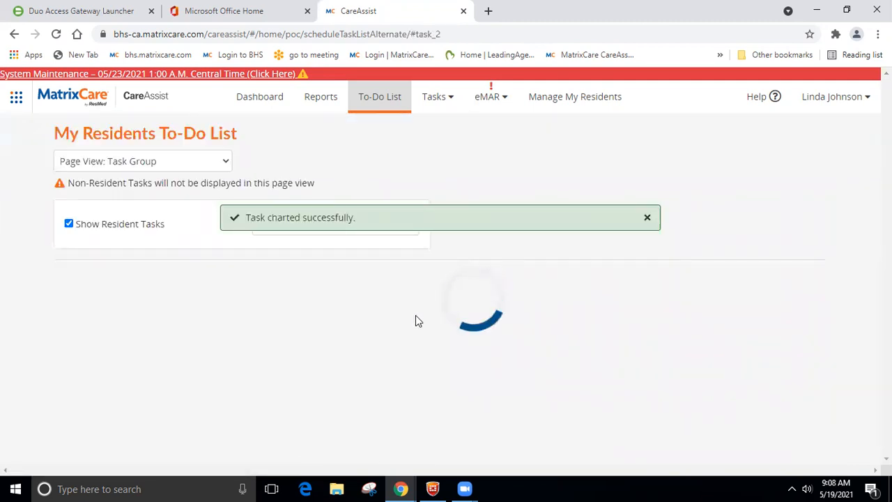
scroll(399, 321, "down", 8)
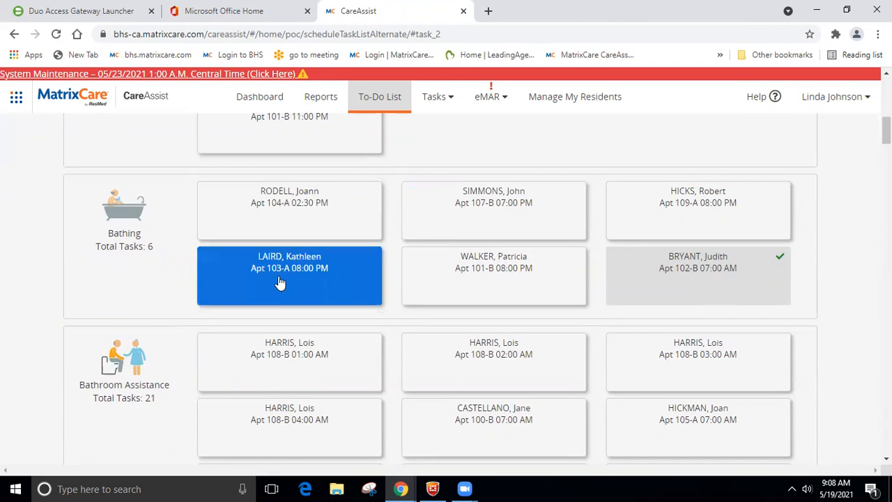
Step: Chart the 02:30 PM bathing task Complete with Exception: 45 minutes, 'due to incontinence', Resident Required More Assistance
left_click(286, 216)
scroll(202, 335, "down", 2)
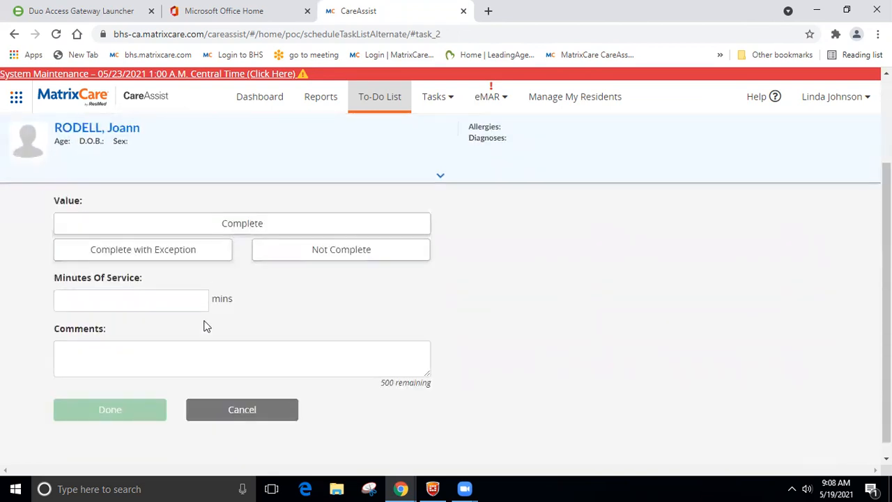
left_click(167, 251)
scroll(218, 254, "up", 3)
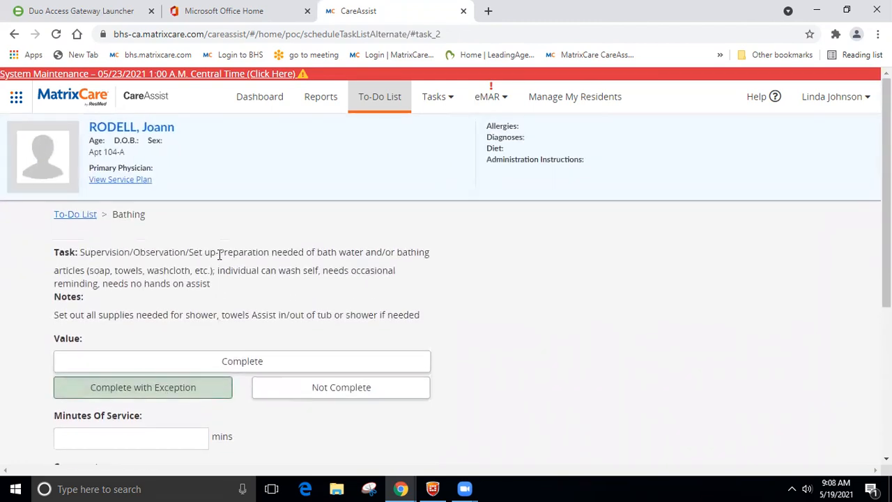
scroll(436, 291, "down", 2)
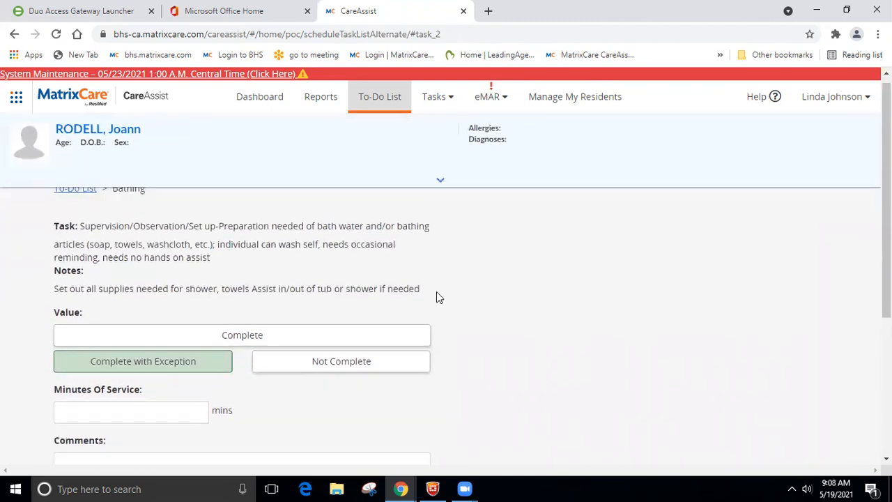
left_click(128, 288)
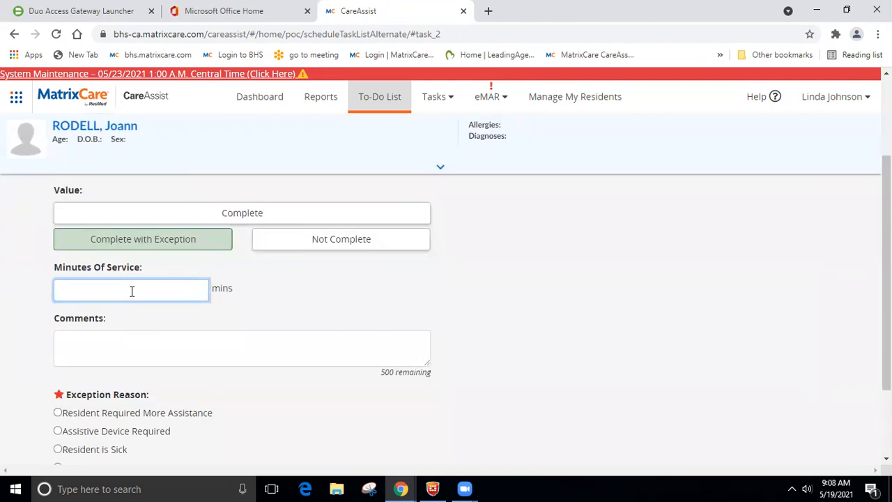
left_click(127, 343)
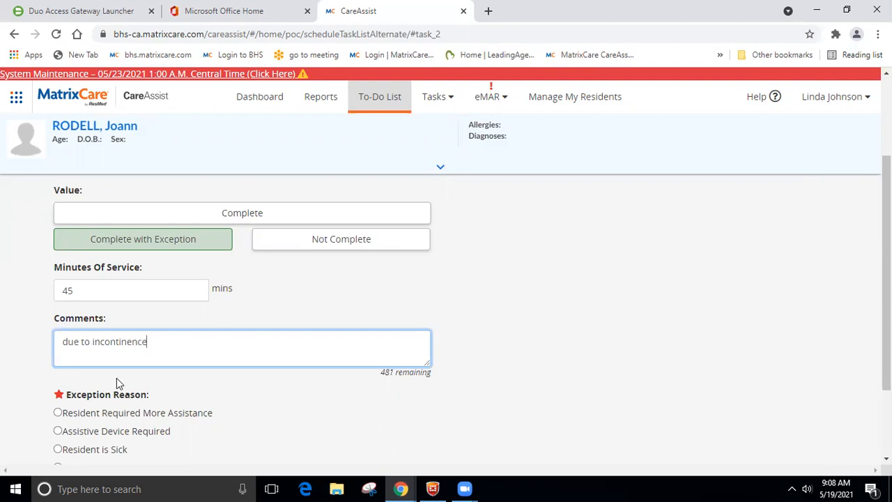
left_click(58, 414)
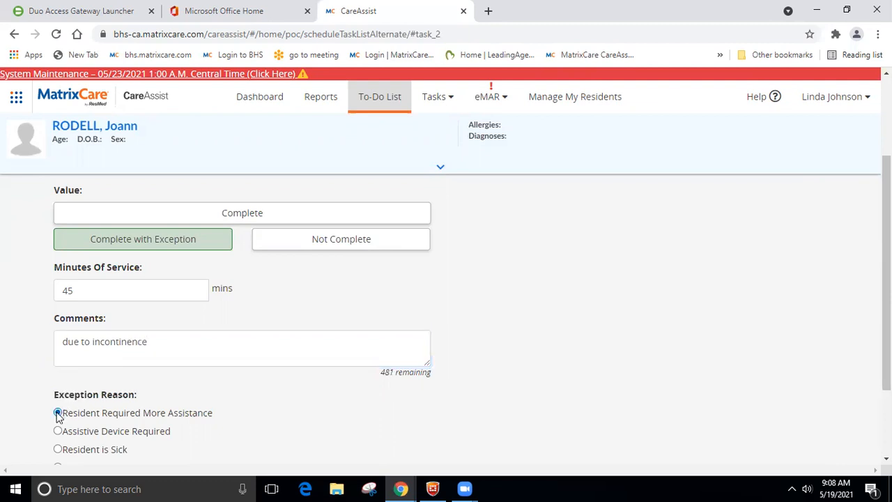
scroll(222, 386, "down", 2)
left_click(142, 394)
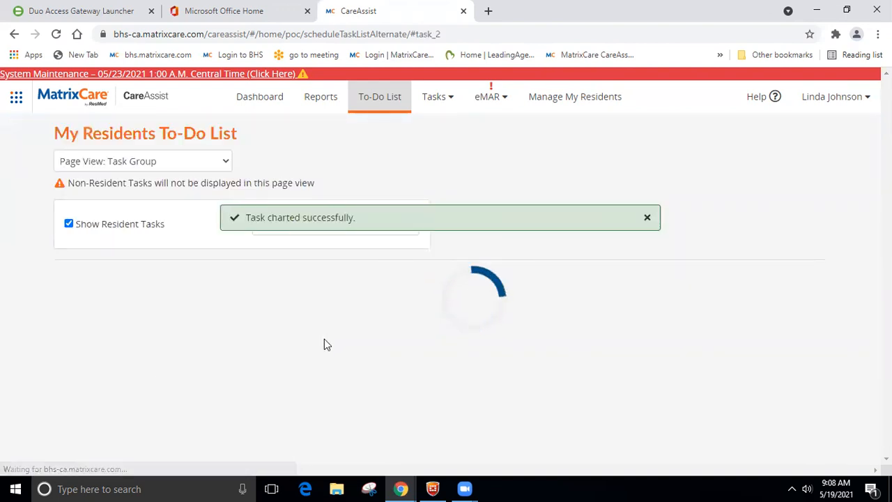
left_click(226, 164)
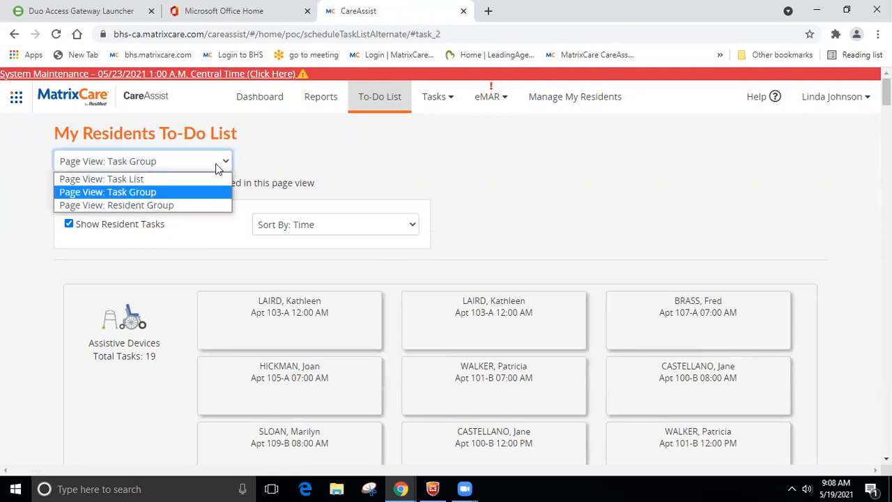
Step: Switch the to-do list to Resident Group view and scroll to the Apt 105-A resident
left_click(162, 208)
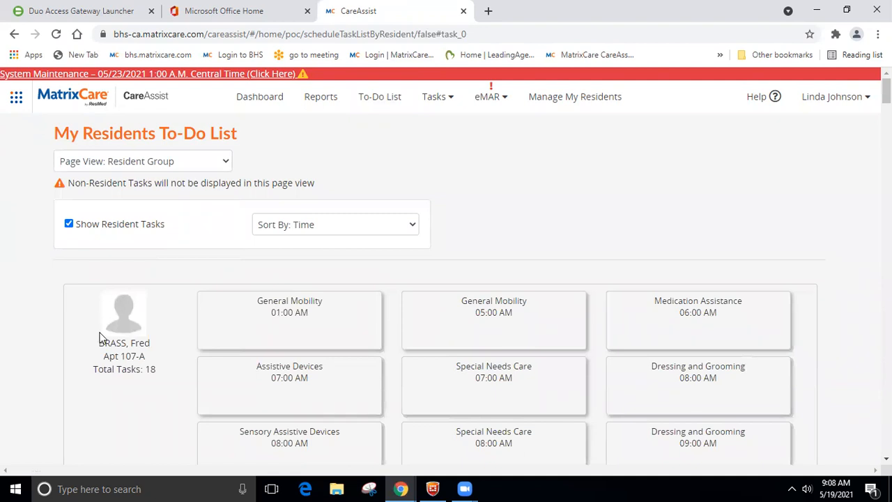
scroll(104, 342, "down", 1)
scroll(707, 306, "down", 1)
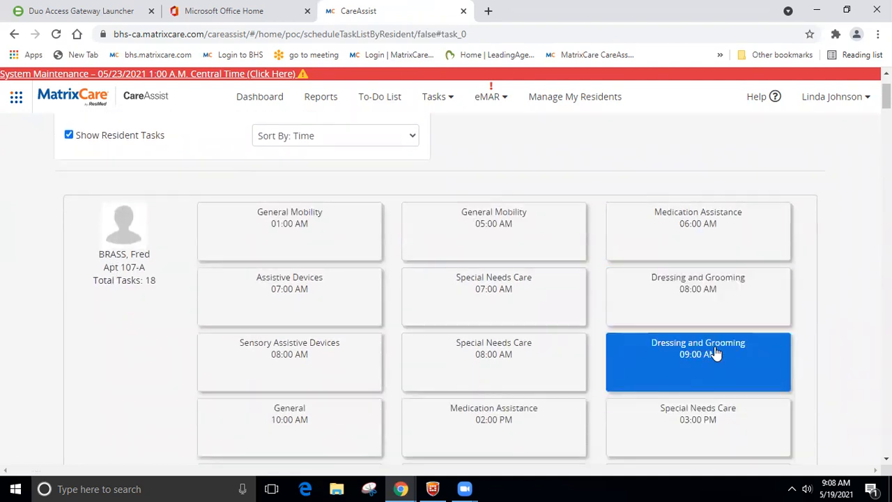
scroll(714, 354, "down", 2)
scroll(235, 423, "down", 2)
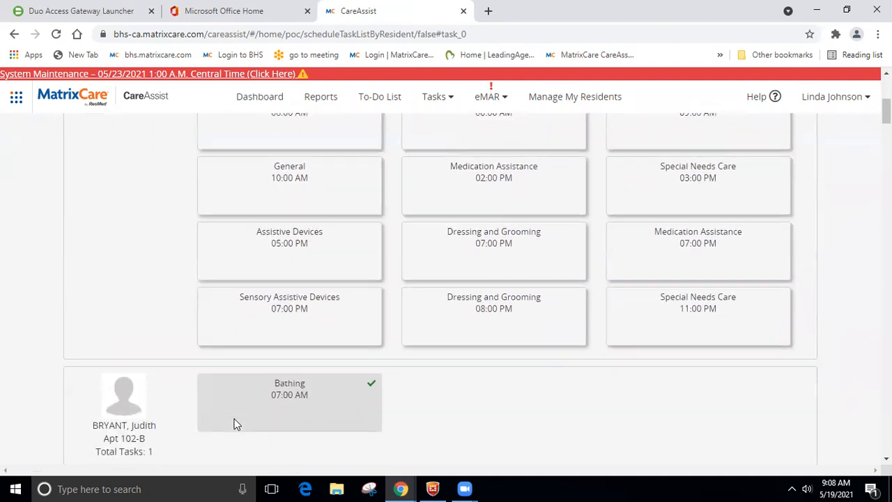
scroll(234, 424, "down", 2)
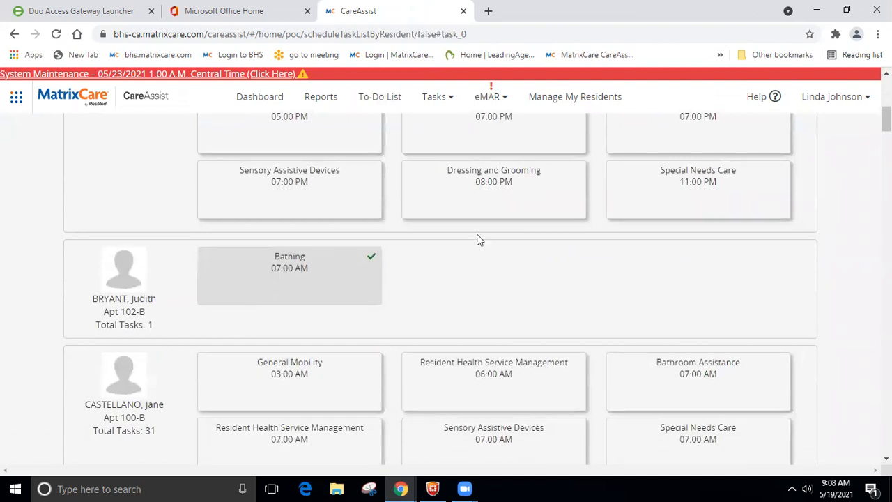
scroll(536, 312, "down", 1)
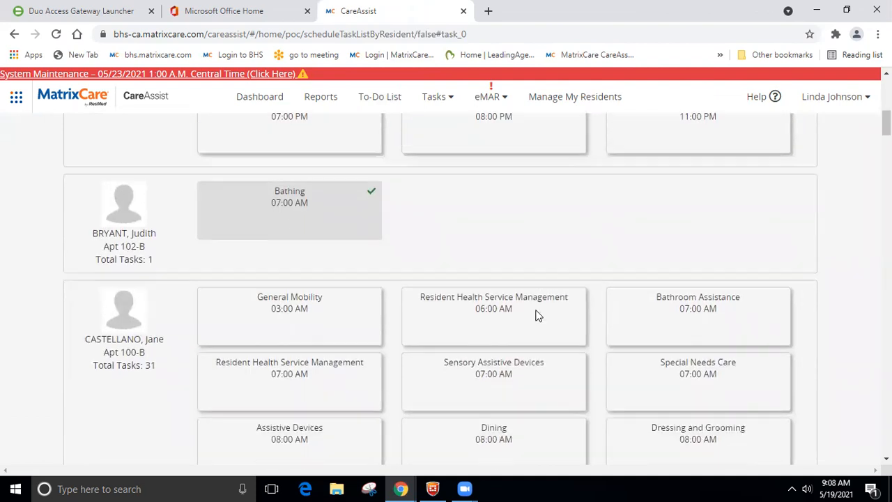
scroll(531, 313, "down", 2)
scroll(529, 311, "down", 10)
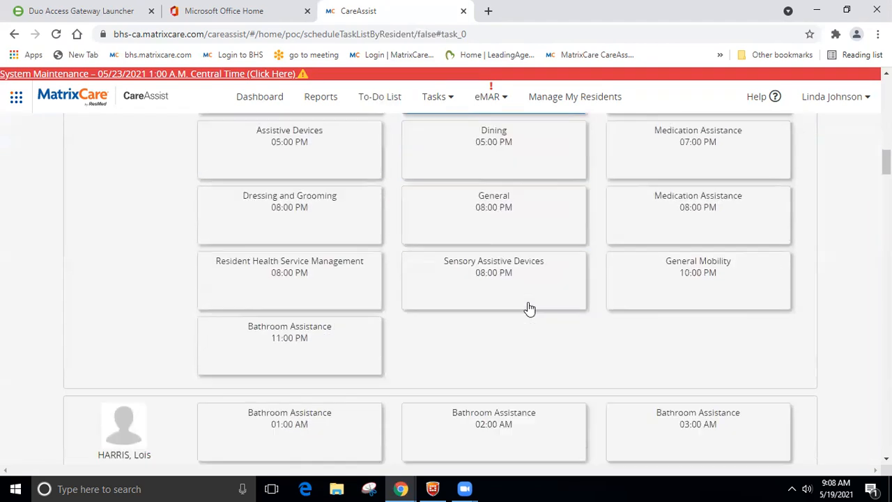
scroll(178, 367, "down", 2)
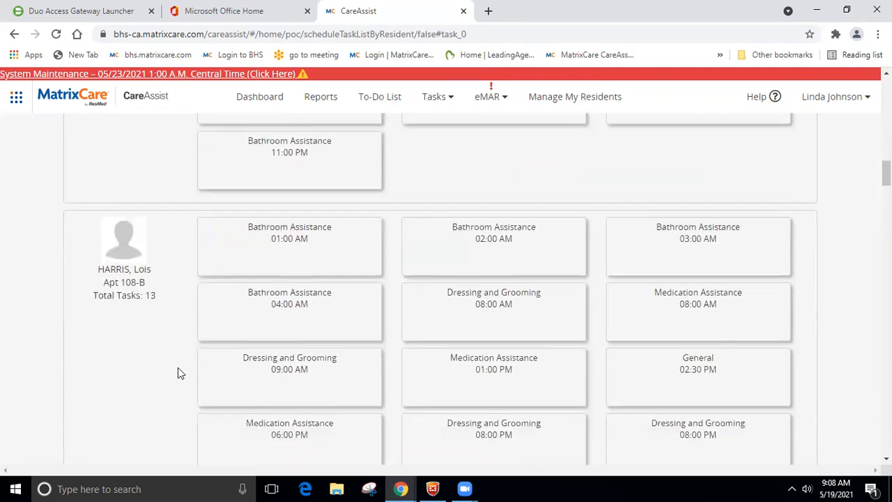
scroll(372, 316, "down", 3)
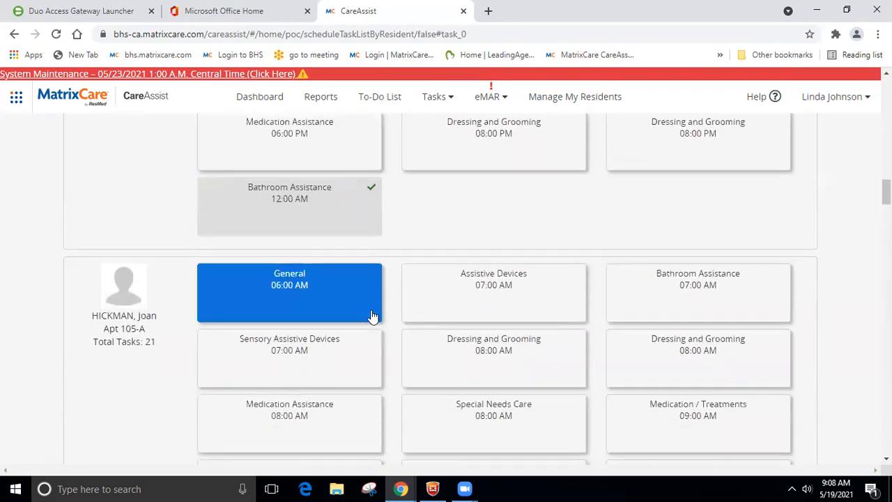
Step: Chart the Apt 105-A resident's General 06:00 AM task as Complete
left_click(277, 294)
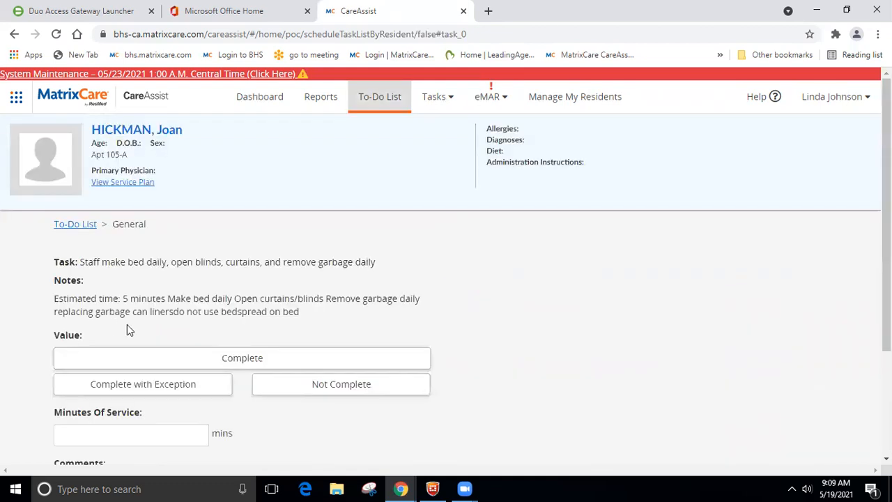
left_click(209, 357)
scroll(318, 339, "down", 2)
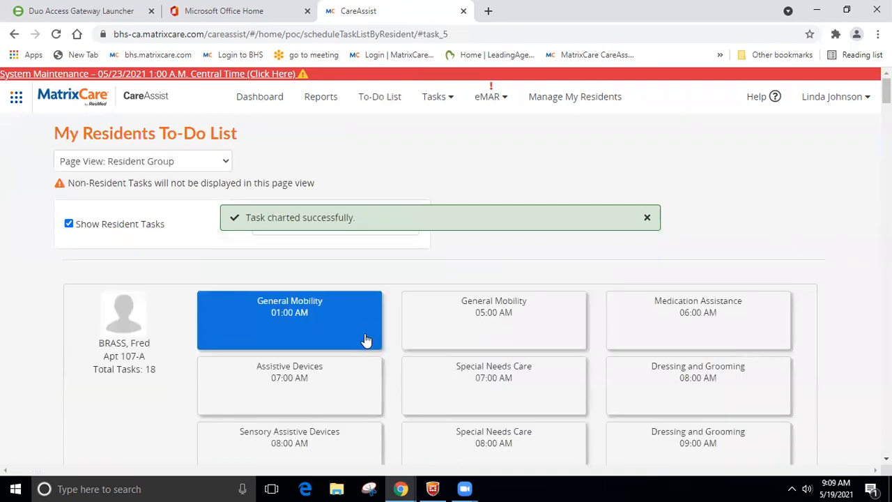
scroll(366, 340, "down", 1)
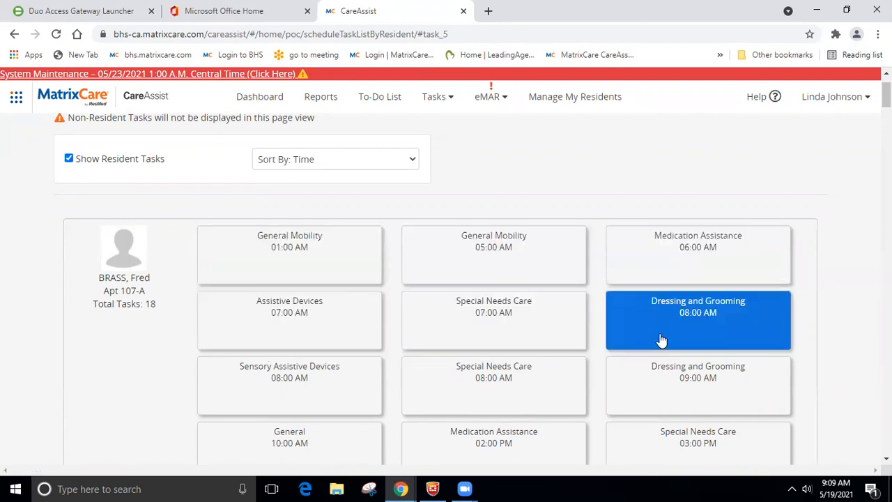
scroll(689, 390, "down", 2)
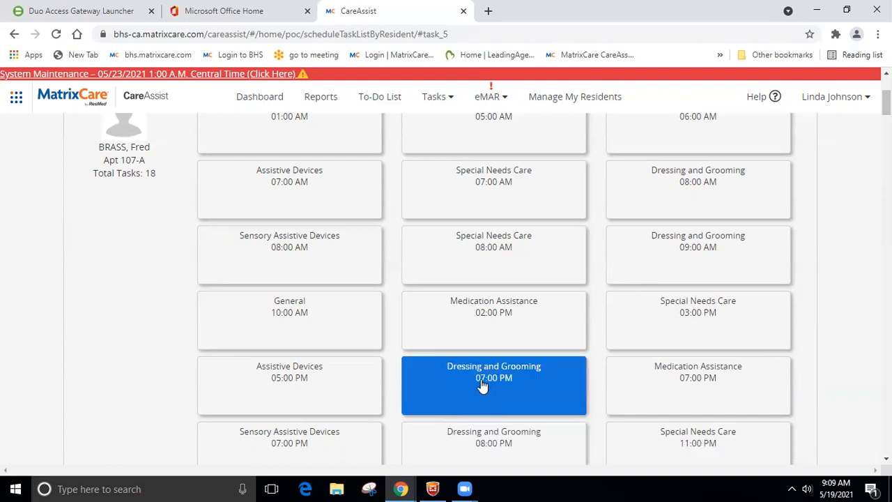
scroll(481, 387, "up", 2)
scroll(480, 384, "down", 1)
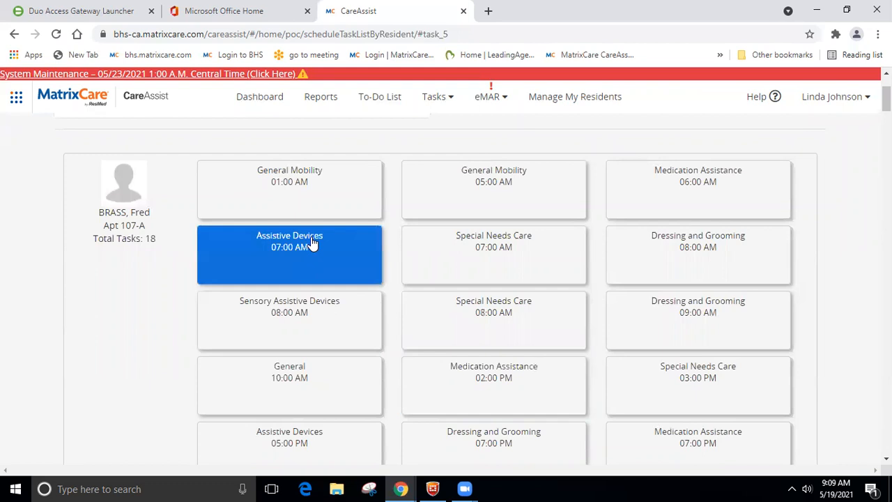
scroll(315, 239, "up", 2)
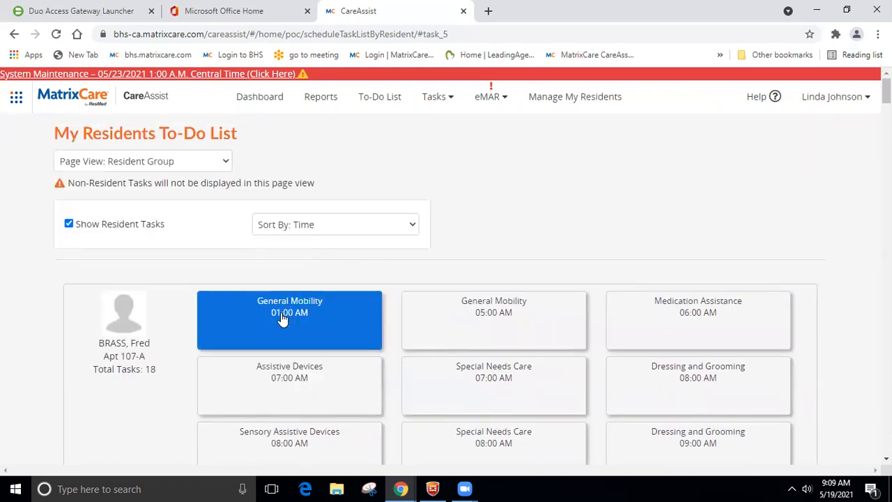
left_click(282, 317)
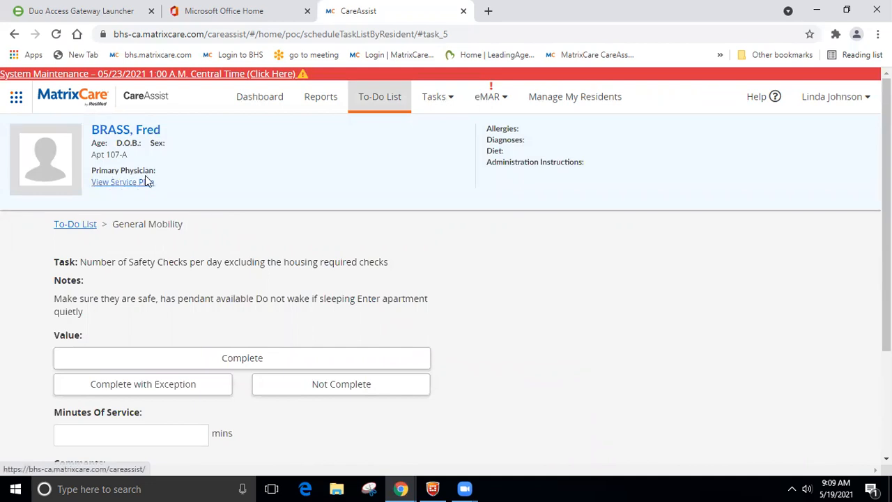
Step: Mark the Apt 107-A General Mobility 01:00 AM task Complete and save it
left_click(80, 230)
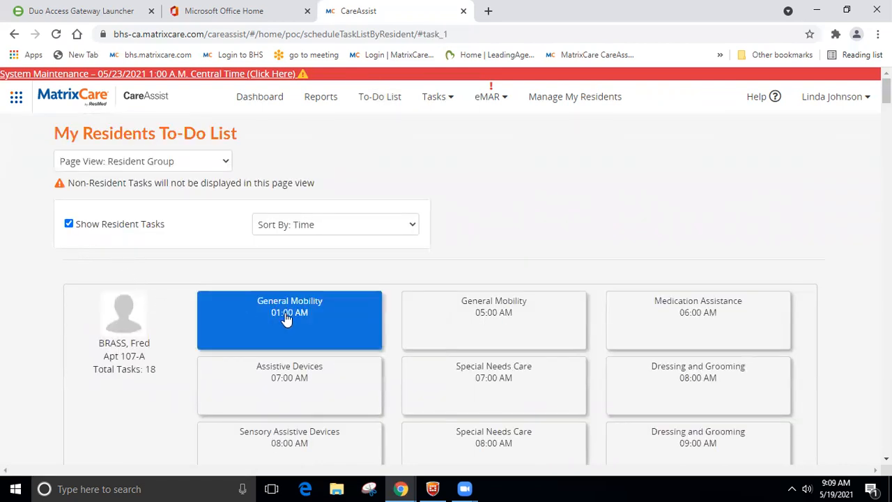
left_click(286, 318)
left_click(327, 356)
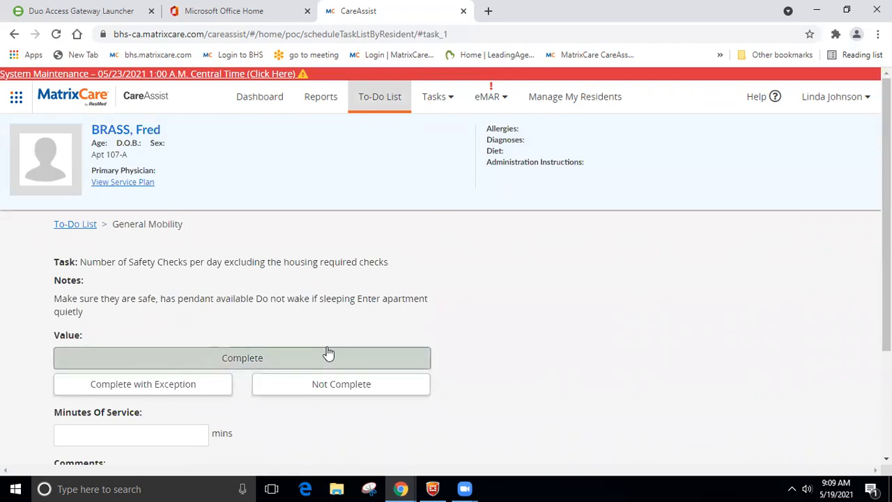
scroll(269, 274, "down", 3)
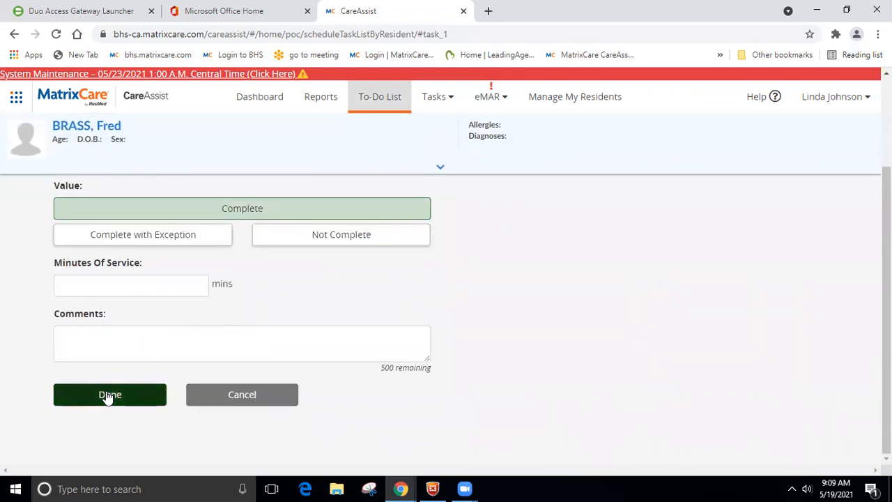
left_click(108, 395)
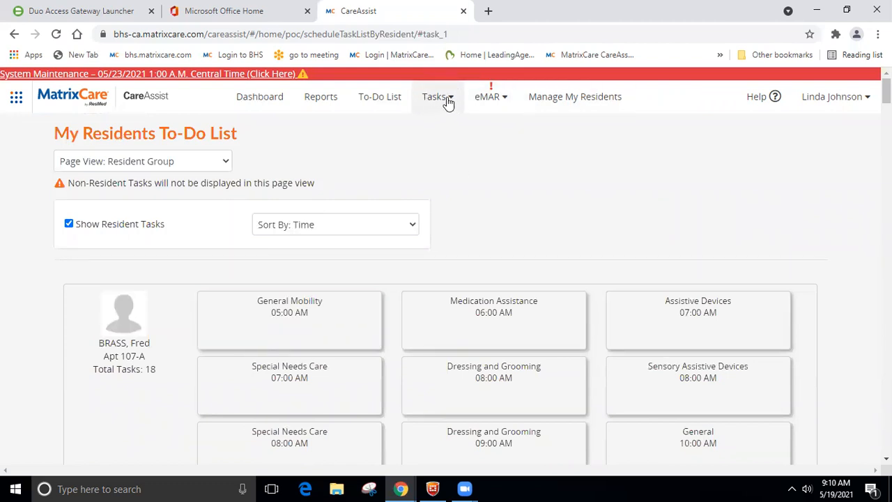
Step: Switch to Resident Tasks and select the Apt 102-B resident from the resident list
left_click(444, 101)
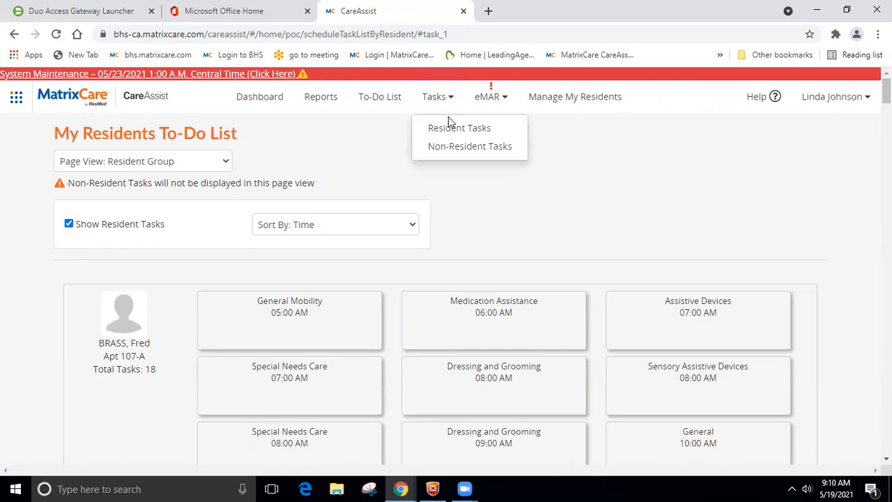
left_click(449, 129)
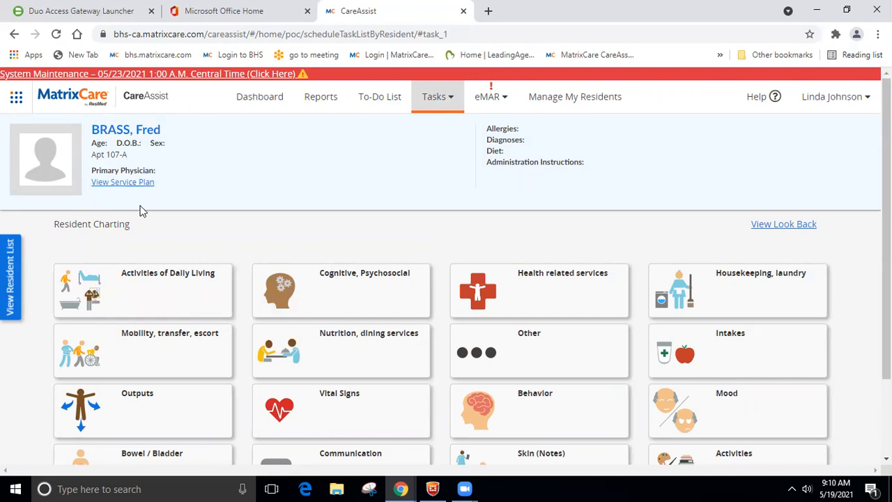
left_click(11, 266)
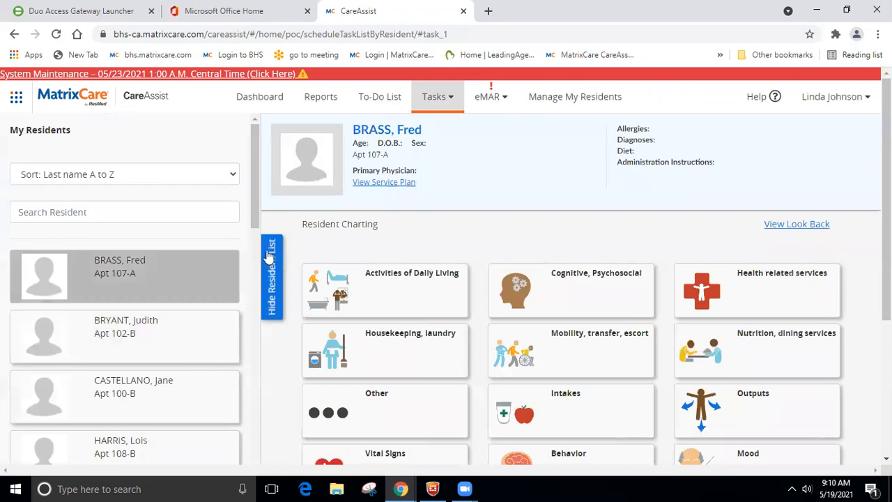
left_click(172, 350)
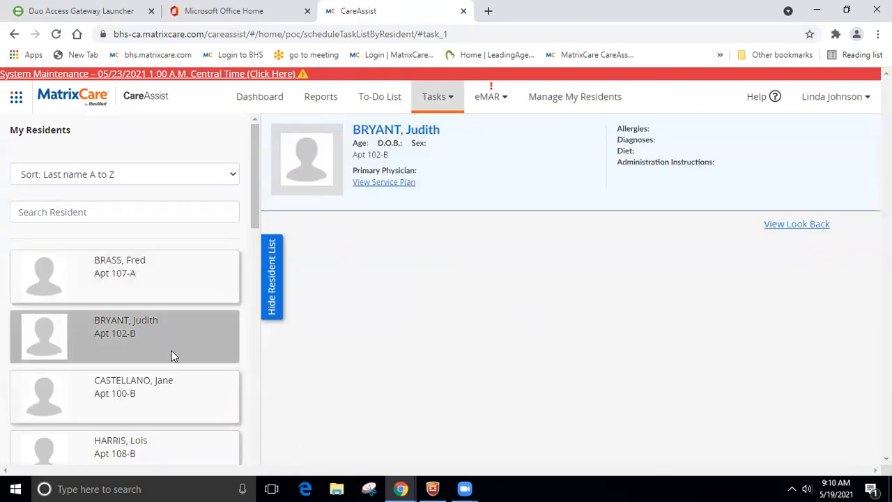
left_click(162, 406)
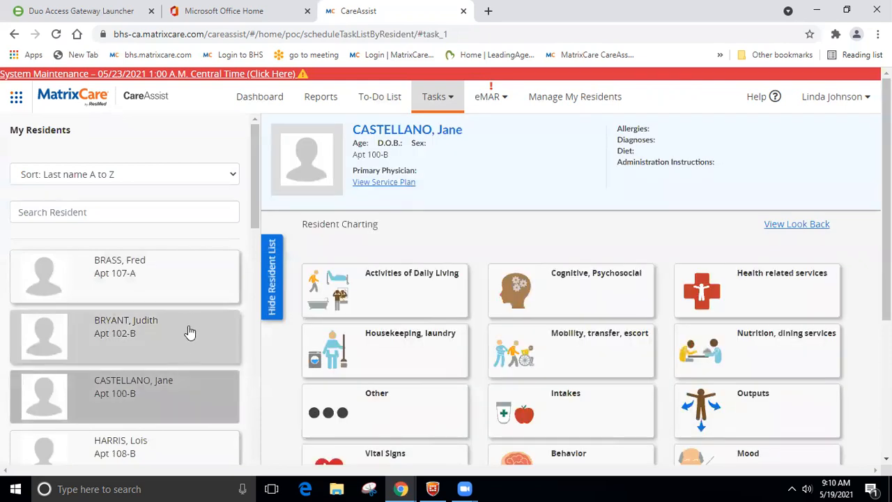
left_click(193, 327)
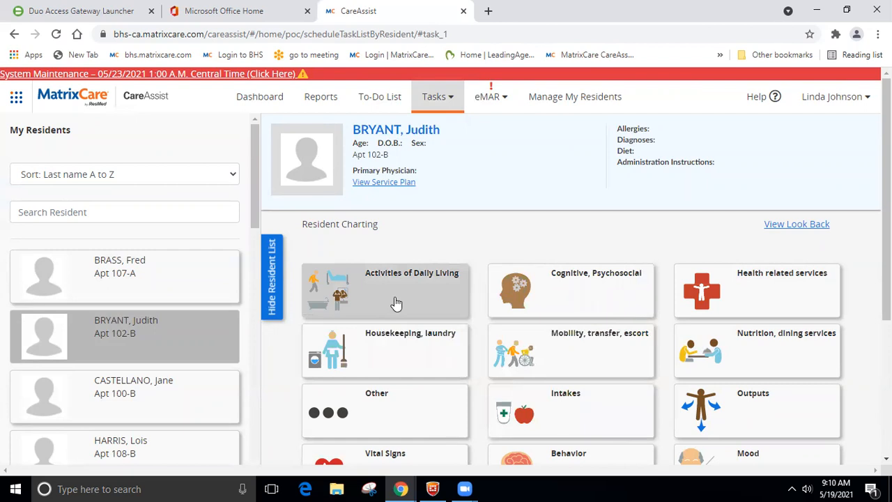
Step: Reopen Resident Tasks from the to-do list to show Apt 102-B's charting categories
left_click(383, 102)
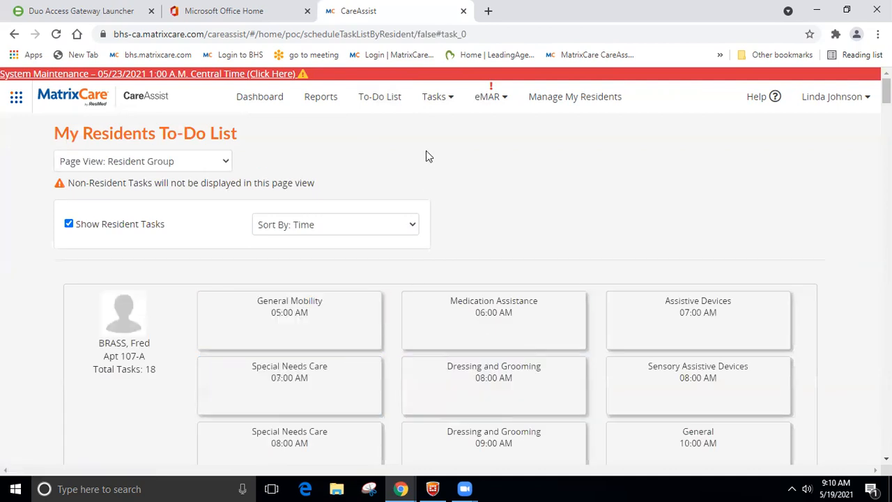
left_click(438, 98)
left_click(446, 130)
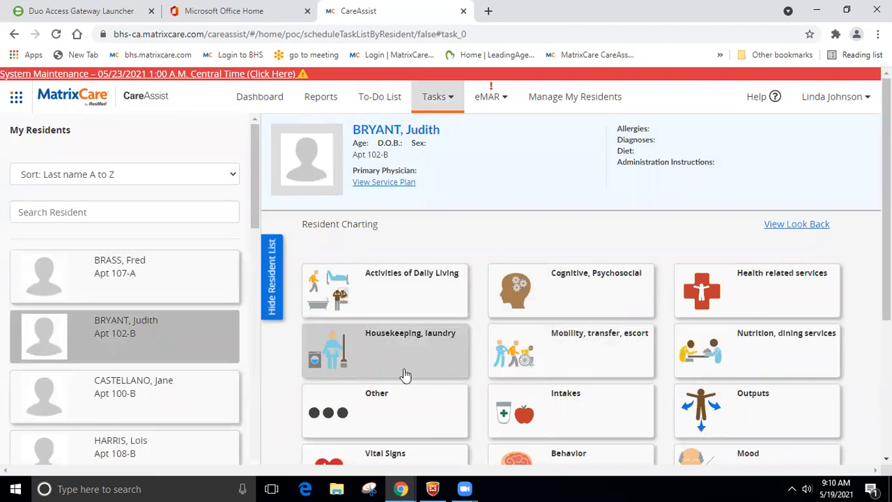
scroll(382, 403, "down", 2)
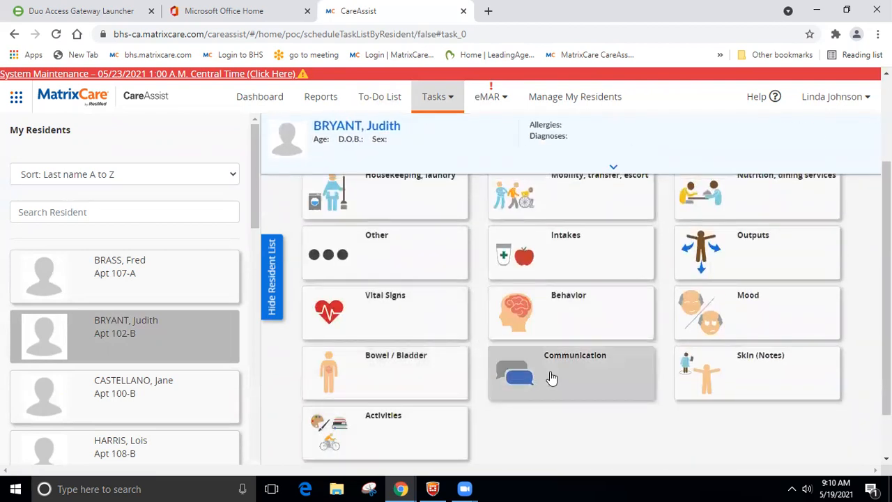
scroll(622, 340, "up", 1)
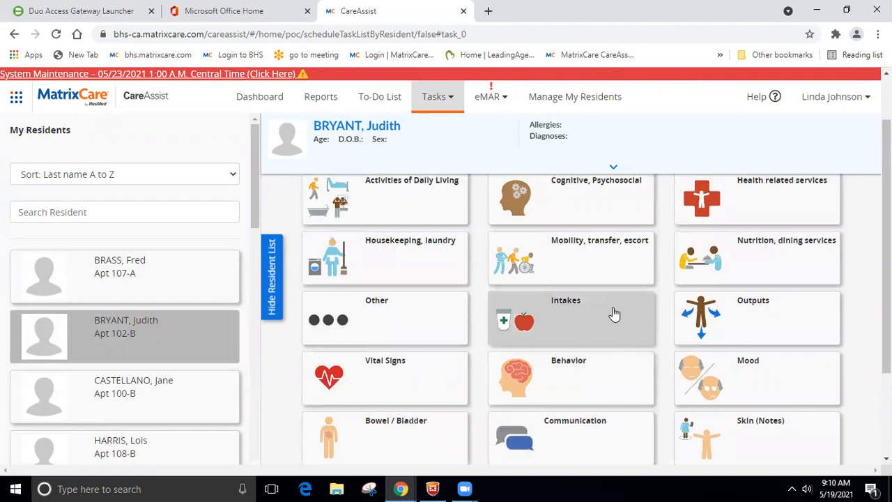
scroll(613, 313, "up", 2)
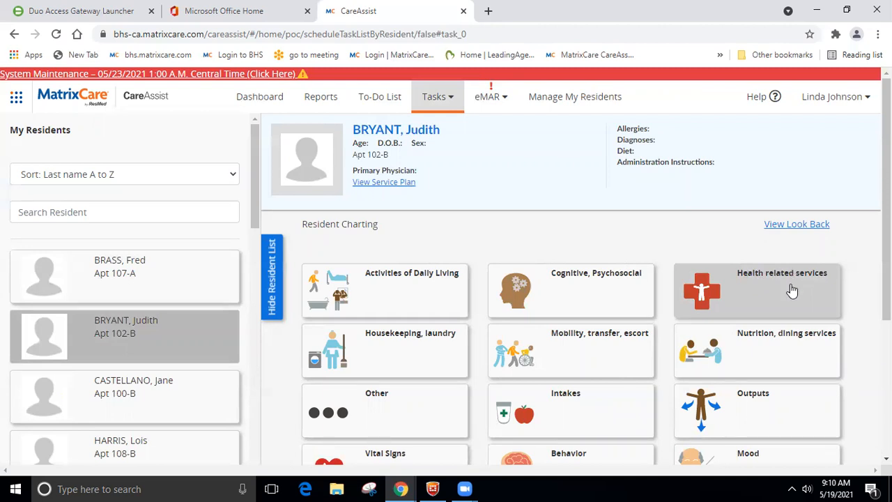
Step: Chart Activities of Daily Living Bathroom Assistance: Complete, 15 minutes, comment 'Extra service per request'
left_click(391, 289)
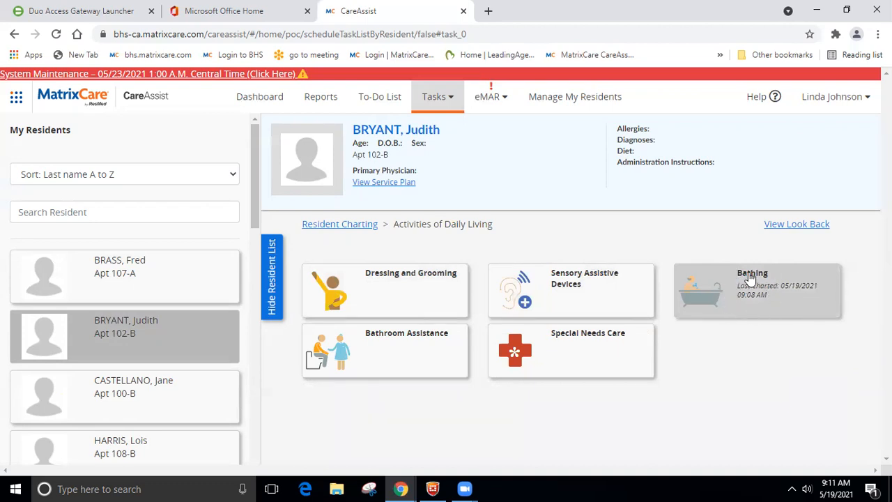
left_click(349, 343)
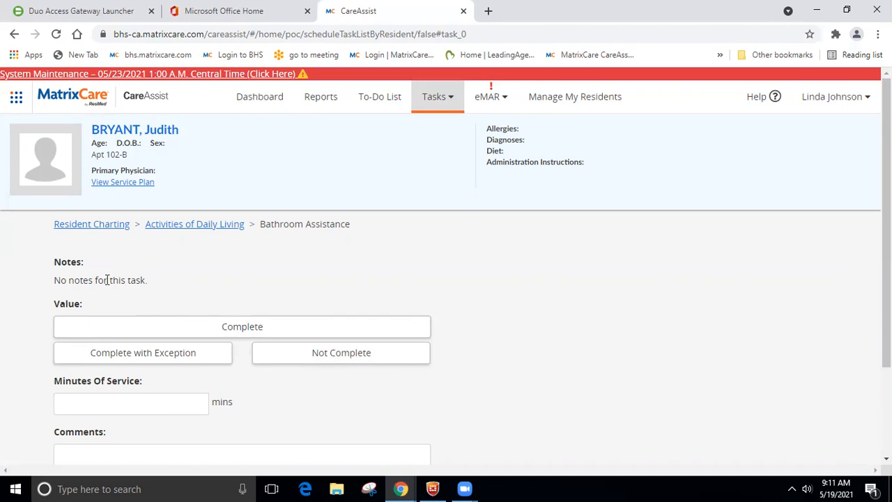
scroll(239, 298, "down", 1)
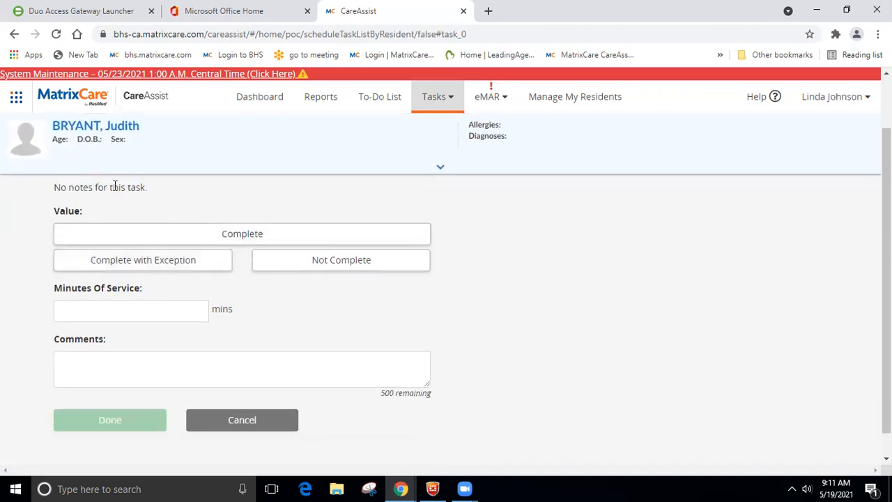
left_click(177, 234)
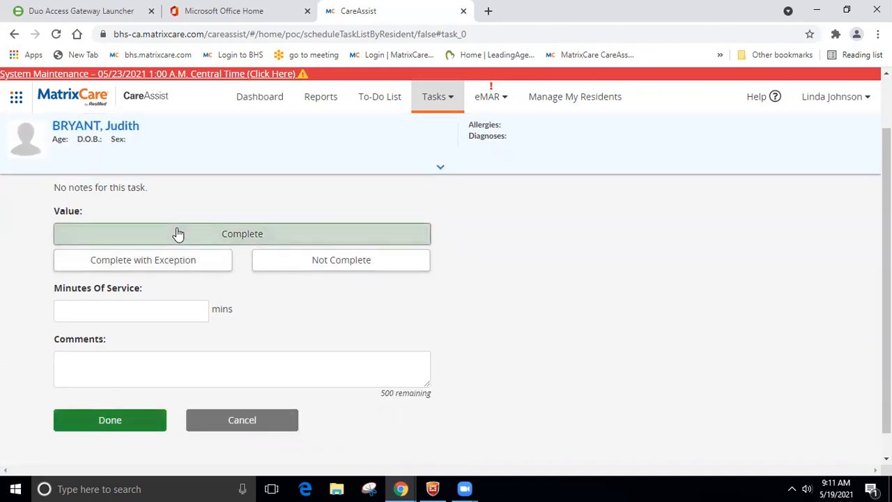
left_click(129, 308)
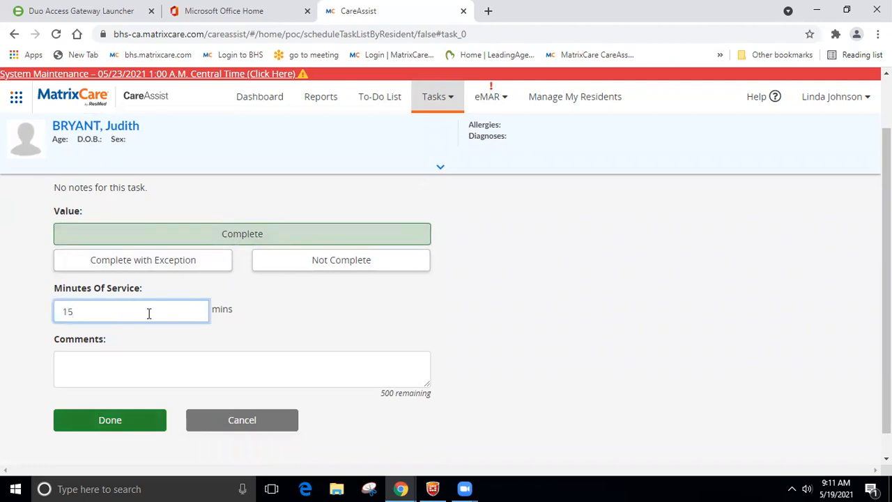
scroll(209, 251, "up", 2)
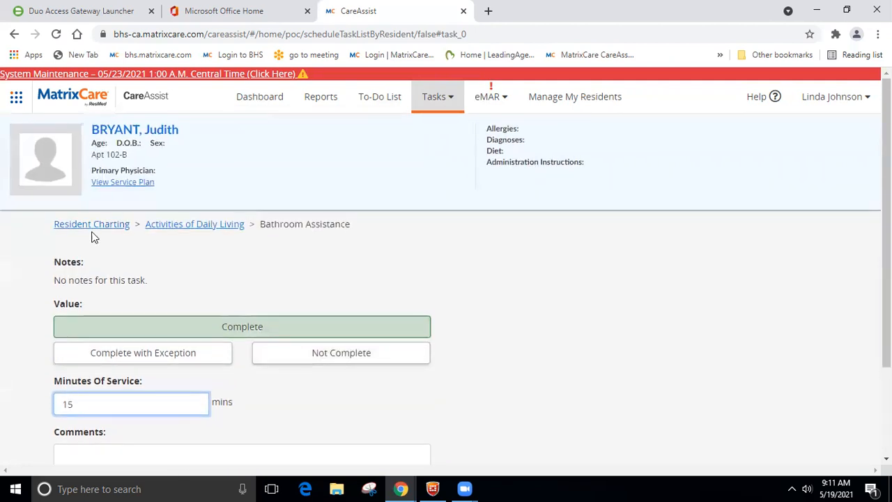
scroll(172, 293, "down", 2)
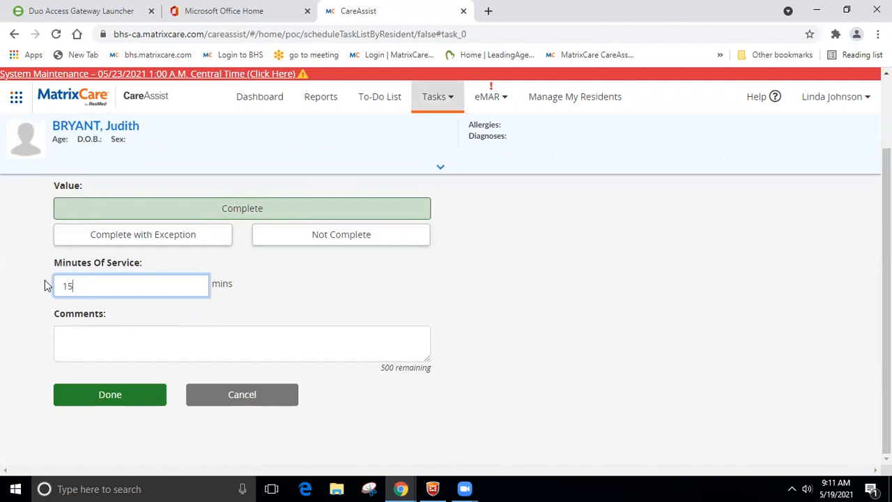
left_click(100, 339)
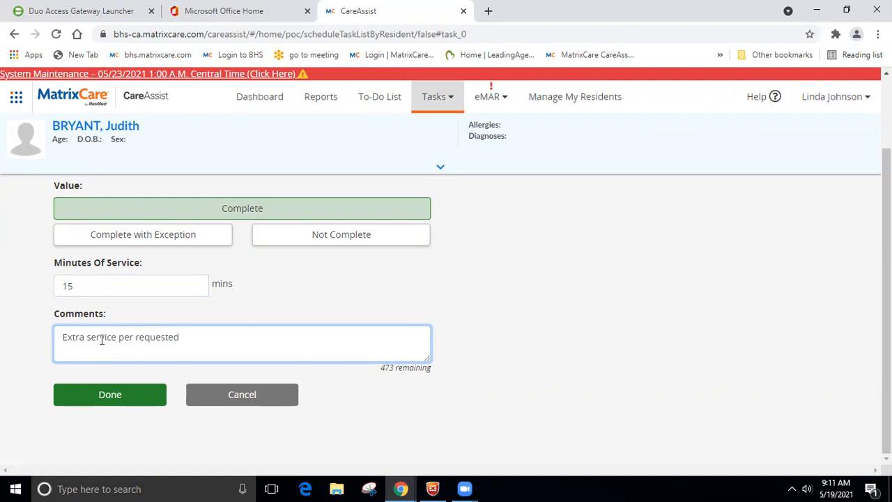
left_click(132, 396)
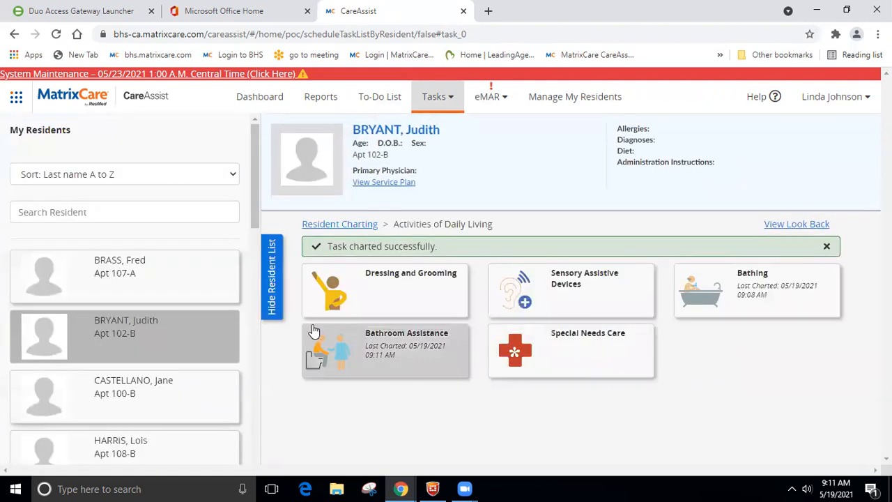
Step: Go to the Behavior charting category and choose Cursing at Others
left_click(353, 223)
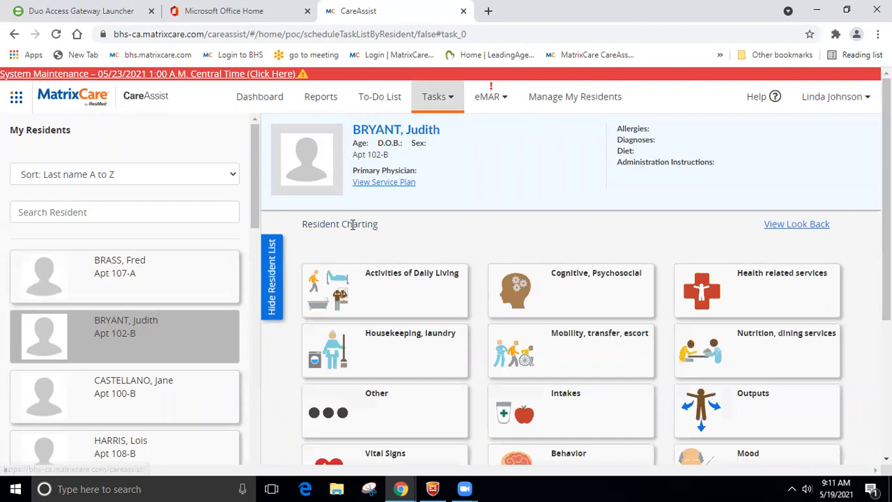
scroll(580, 367, "down", 2)
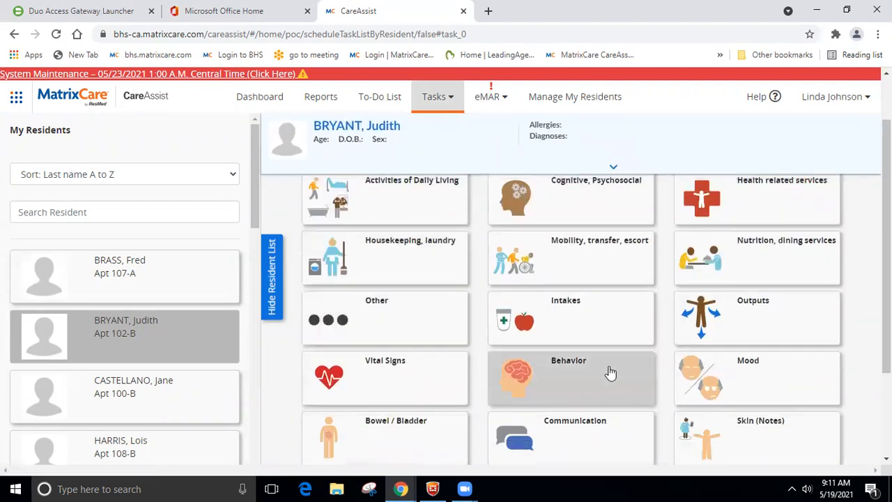
left_click(607, 370)
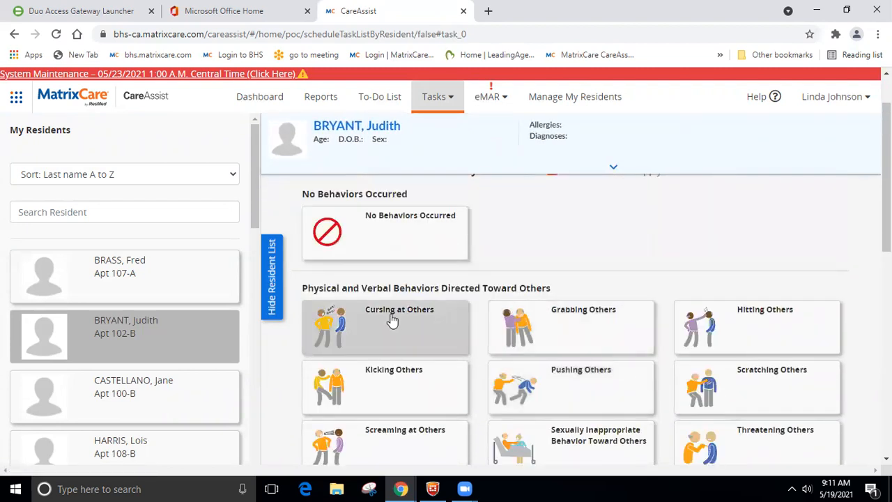
left_click(392, 318)
Step: Enter 20 minutes, select Provide Calm Environment rated effective (Yes), and save the entry
scroll(397, 303, "down", 1)
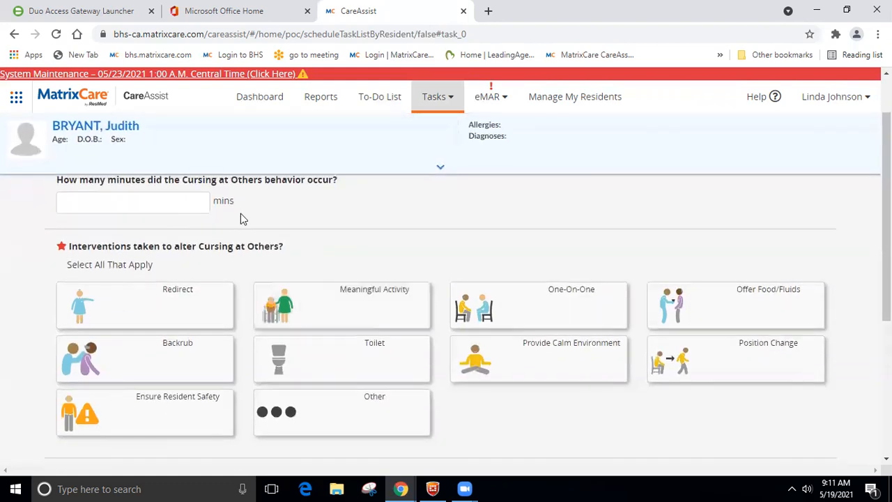
left_click(181, 198)
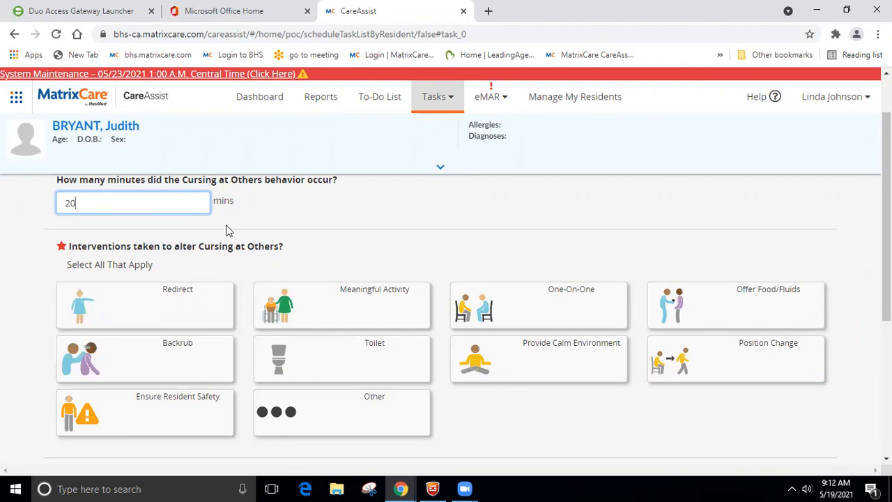
left_click(575, 373)
scroll(488, 368, "down", 3)
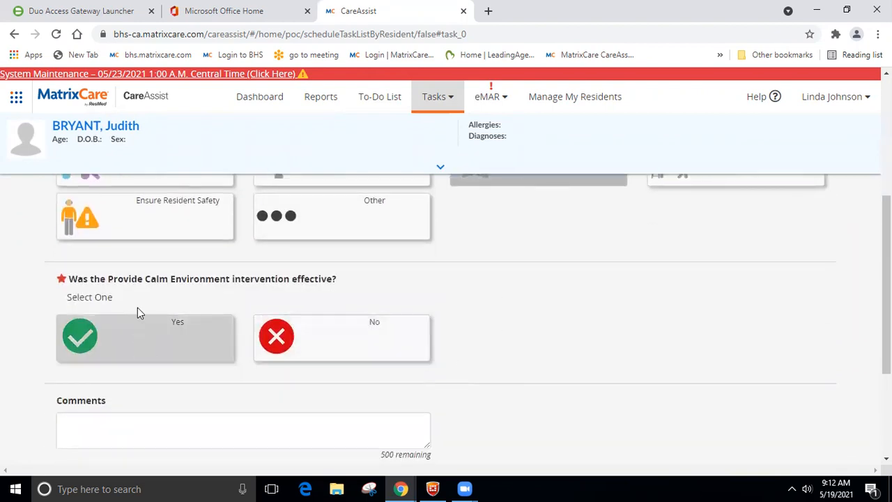
scroll(184, 279, "up", 2)
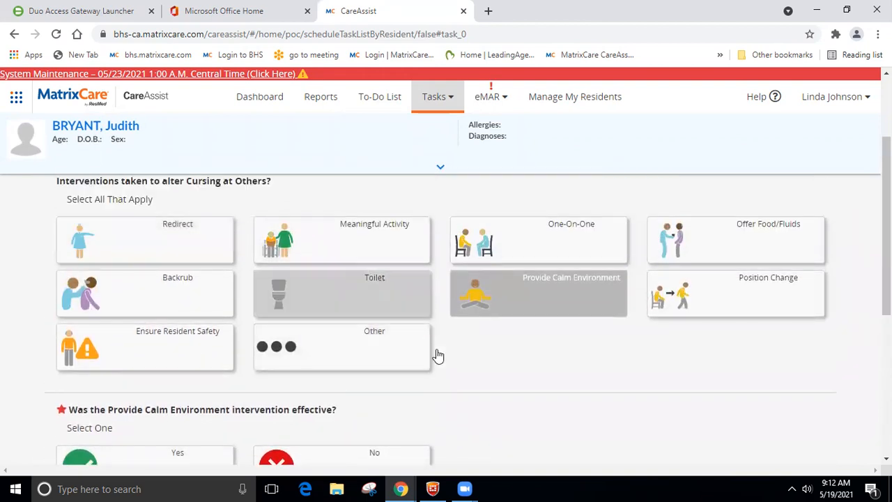
scroll(722, 328, "down", 2)
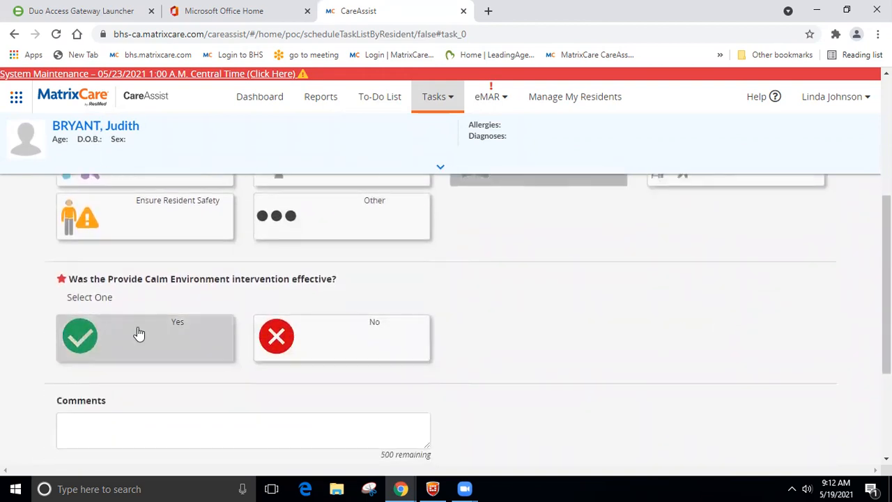
left_click(137, 333)
scroll(440, 304, "down", 2)
left_click(130, 394)
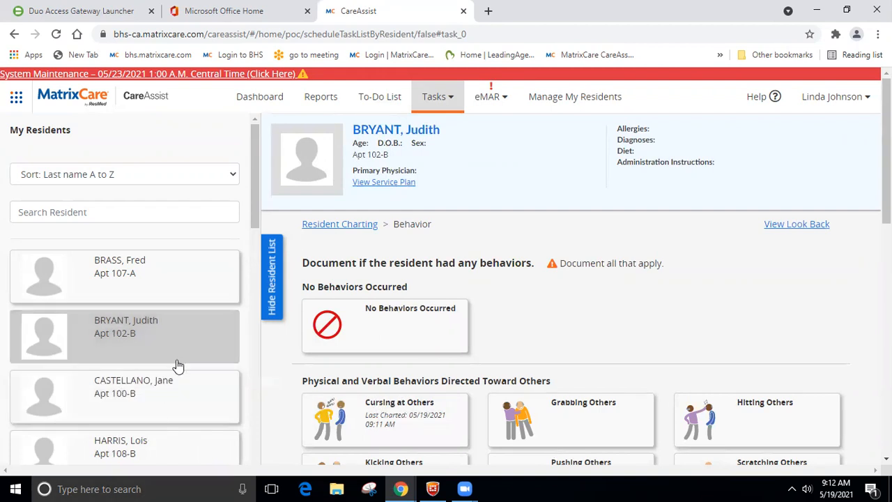
Step: Open View Look Back and review Apt 102-B's 48-hour entries like Bathroom Assistance and Bathing
left_click(806, 226)
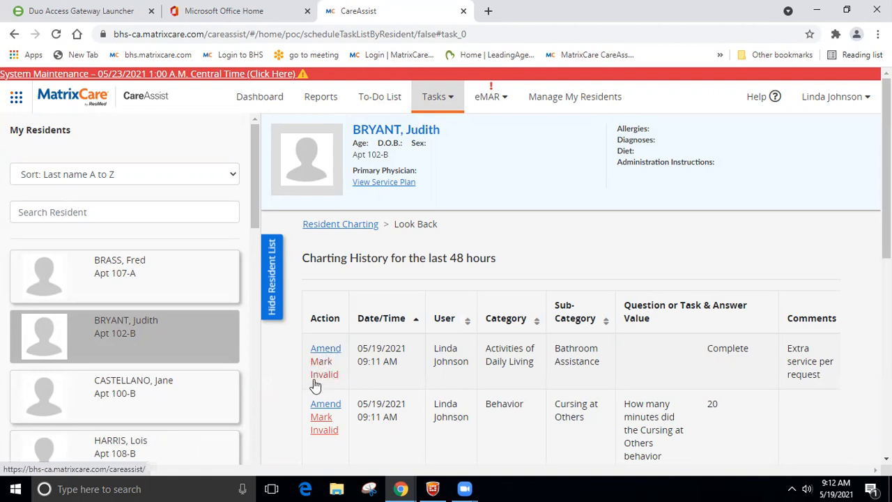
scroll(390, 355, "down", 2)
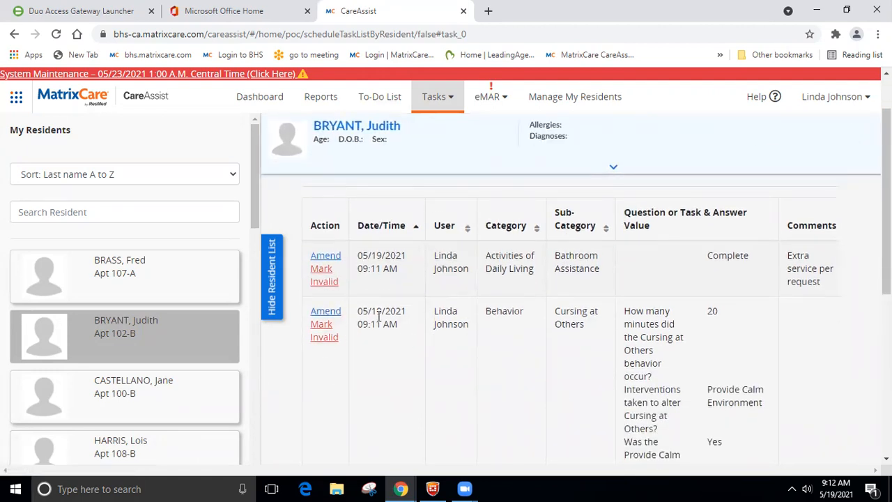
scroll(458, 343, "down", 2)
scroll(460, 344, "down", 2)
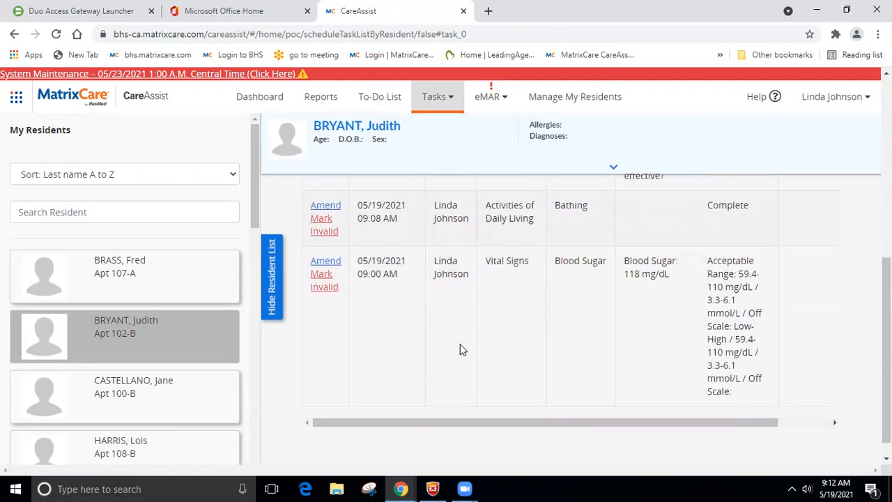
scroll(459, 349, "up", 2)
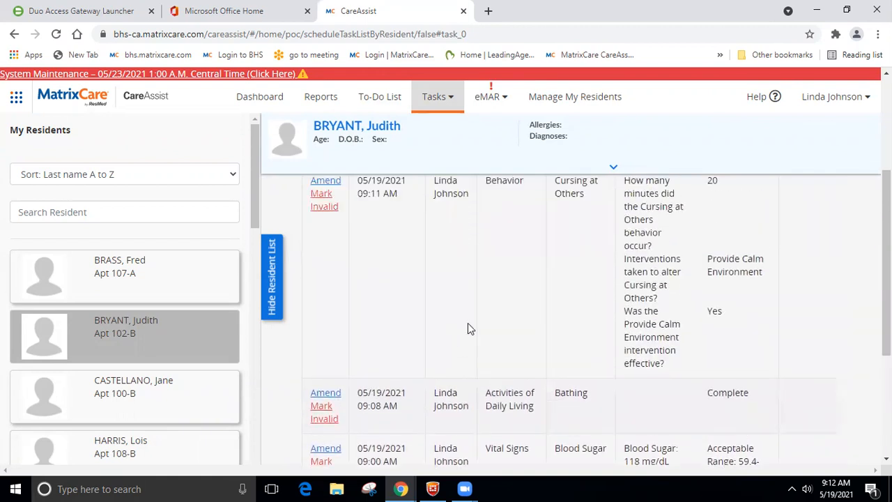
scroll(467, 322, "up", 1)
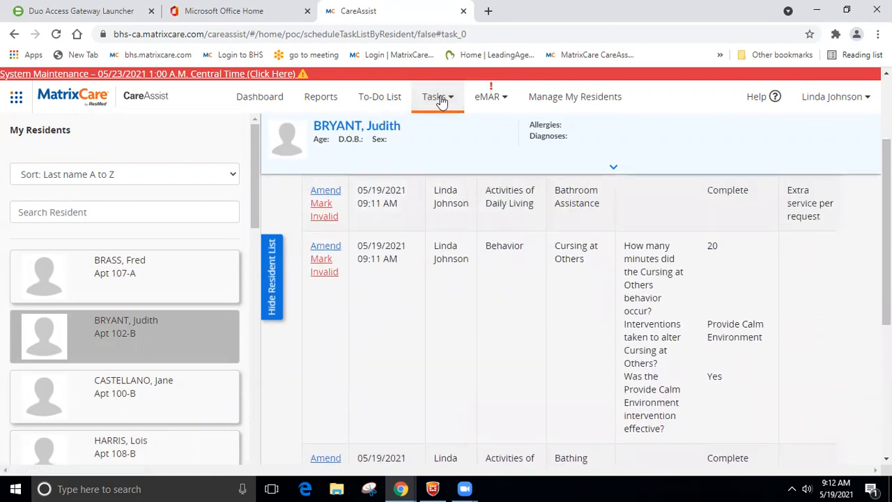
scroll(627, 265, "up", 3)
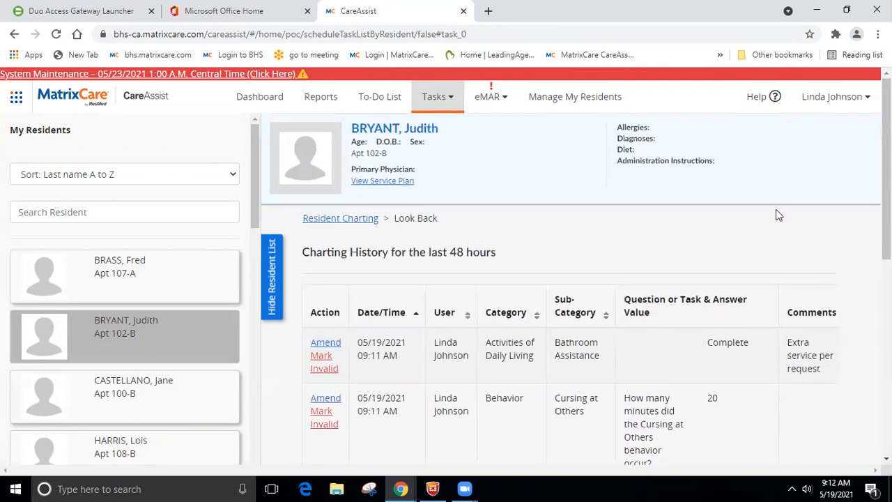
scroll(508, 273, "down", 5)
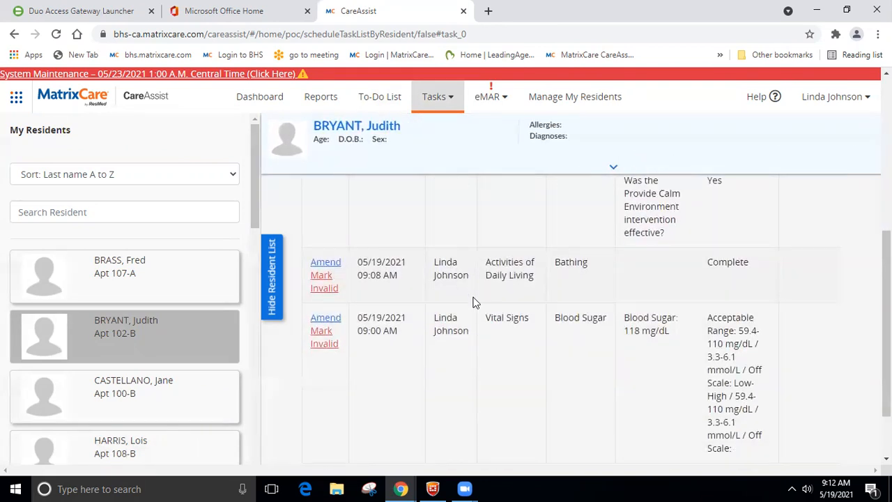
Step: Mark the 09:08 AM Bathing entry invalid with the reason Wrong Resident
left_click(321, 286)
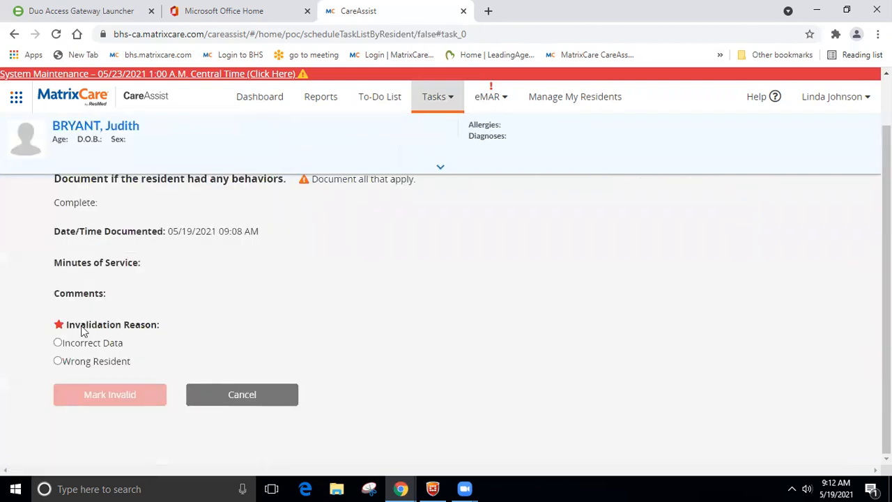
left_click(59, 362)
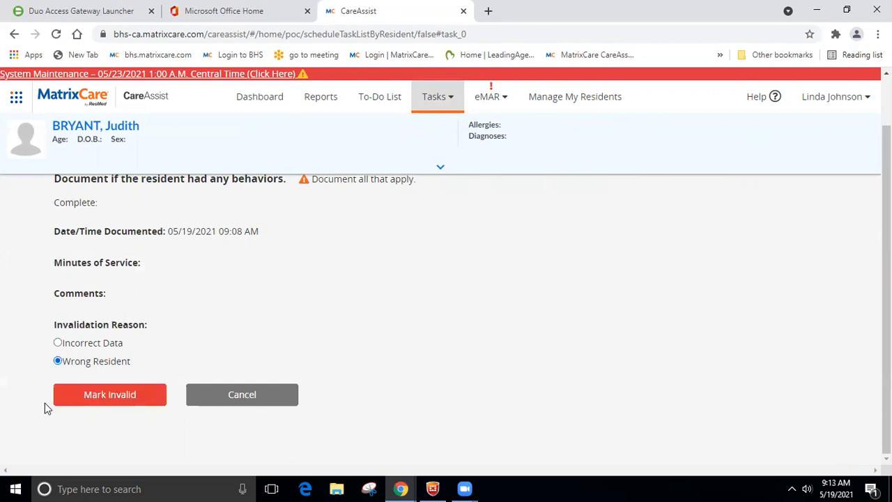
left_click(98, 394)
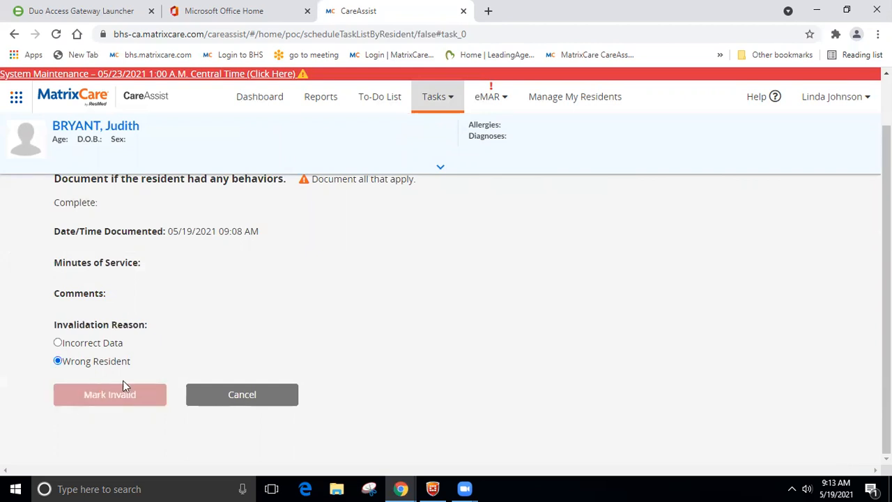
scroll(452, 315, "down", 3)
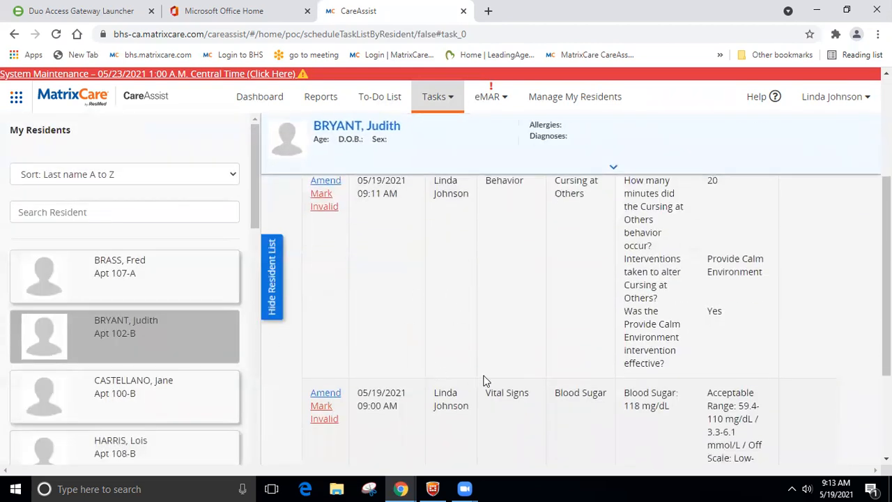
scroll(418, 334, "up", 1)
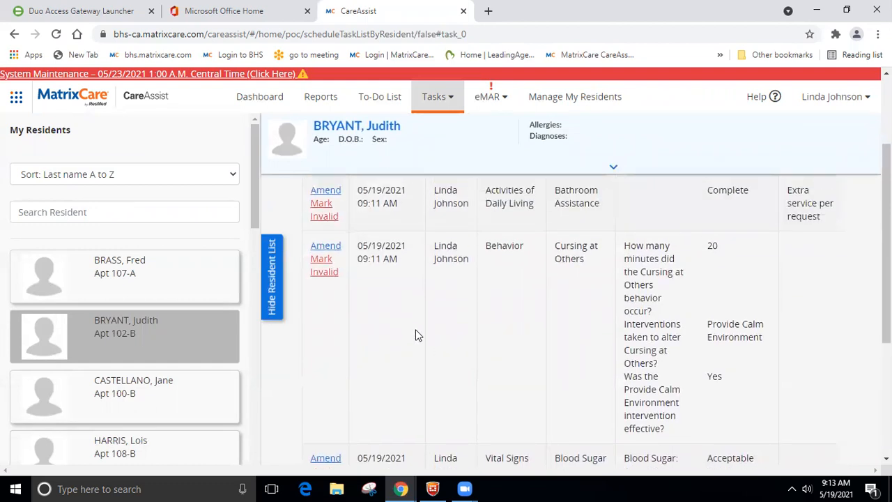
Step: Amend the Cursing at Others entry from 20 to 25 minutes, reason More Data Available
left_click(272, 277)
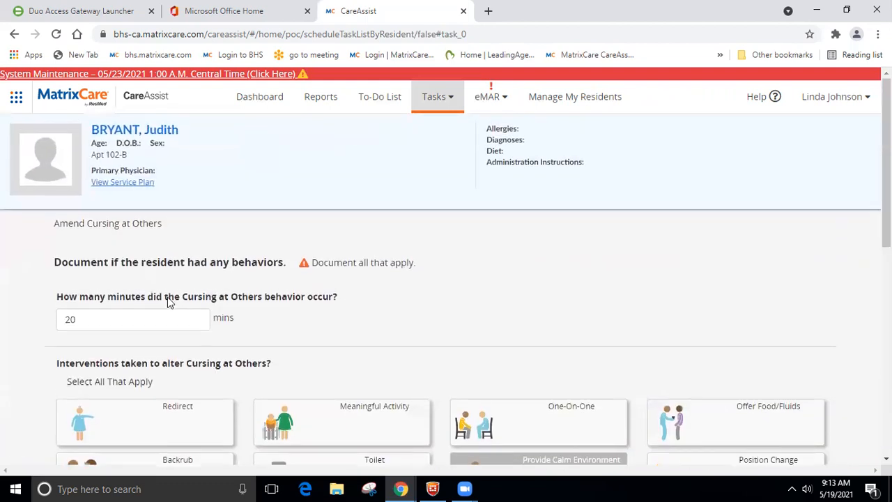
left_click(98, 320)
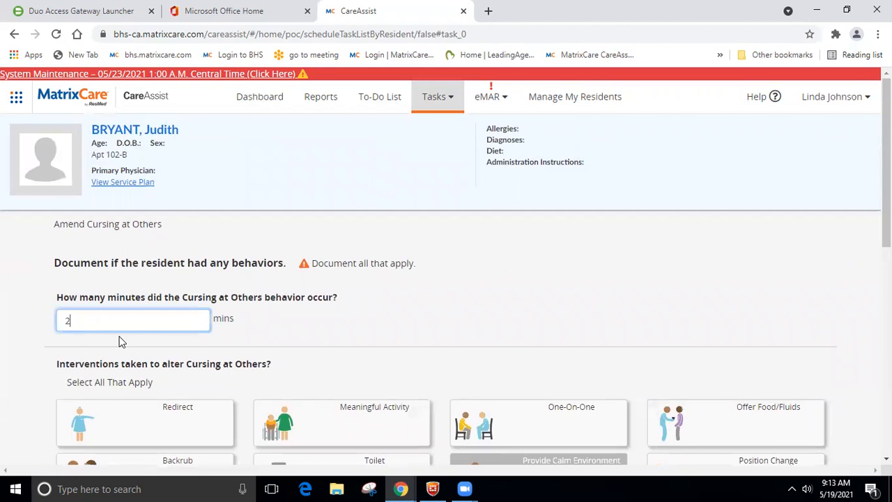
scroll(119, 341, "down", 7)
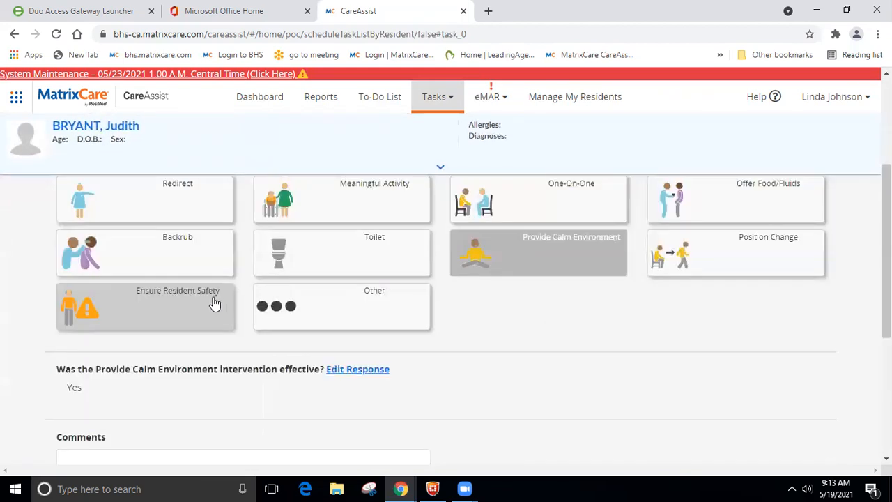
left_click(58, 347)
left_click(112, 397)
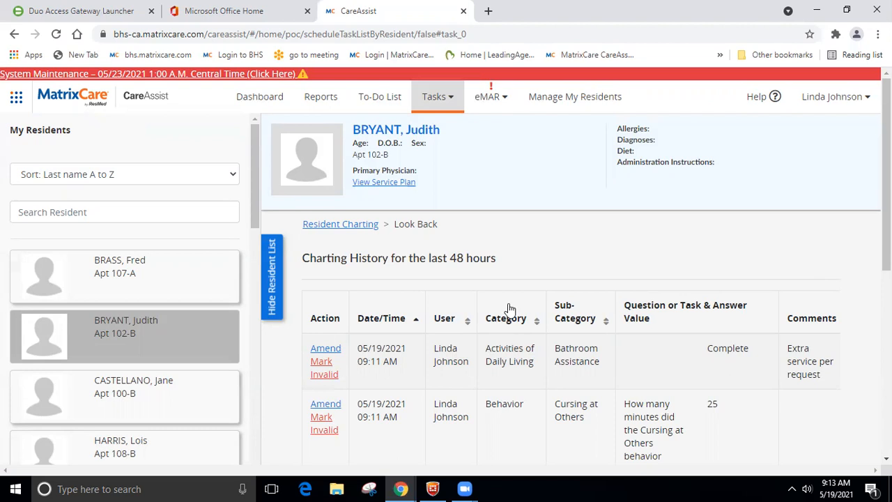
Step: Return to the to-do list, then open eMAR Tasks showing the acetaminophen 325 mg dose
left_click(380, 98)
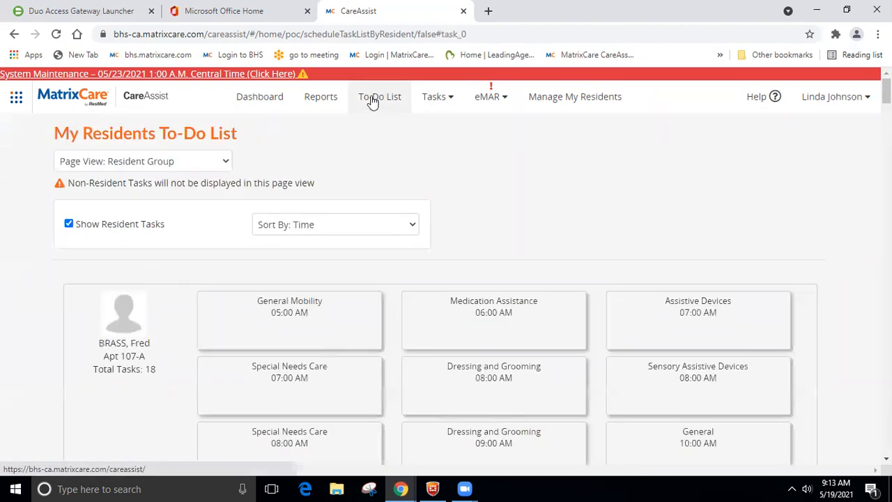
left_click(490, 101)
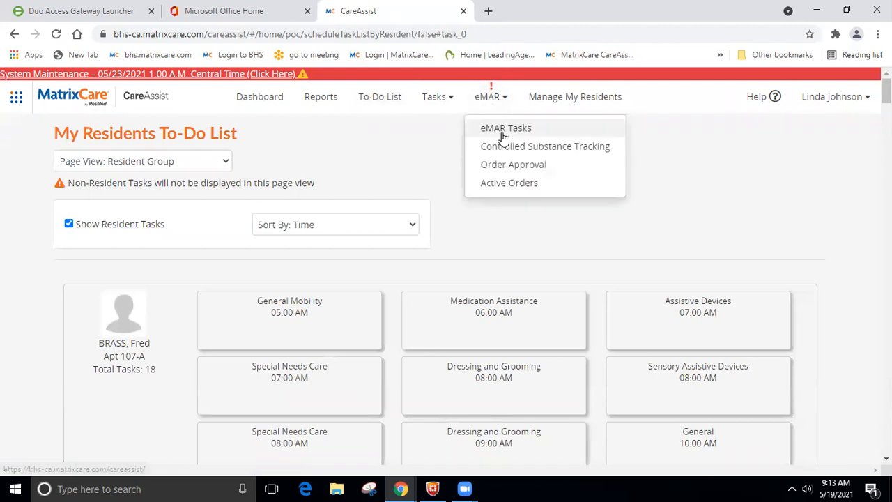
left_click(504, 130)
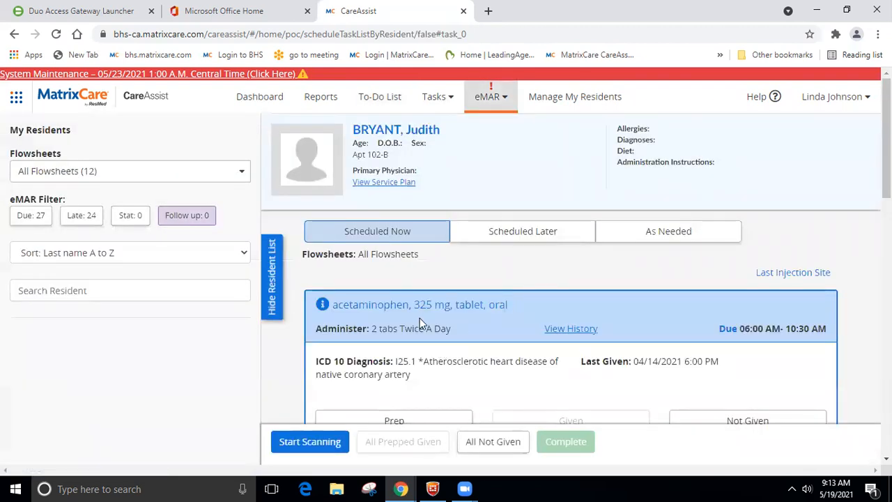
scroll(422, 320, "down", 3)
scroll(428, 303, "up", 3)
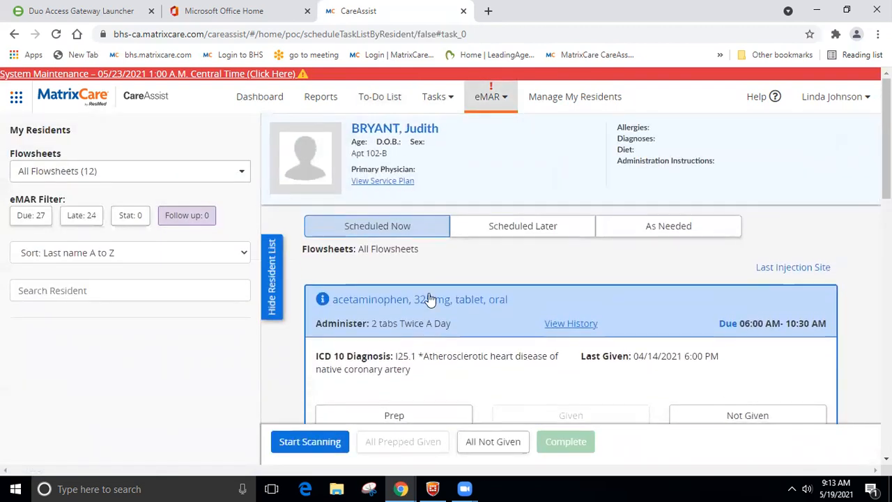
left_click(435, 100)
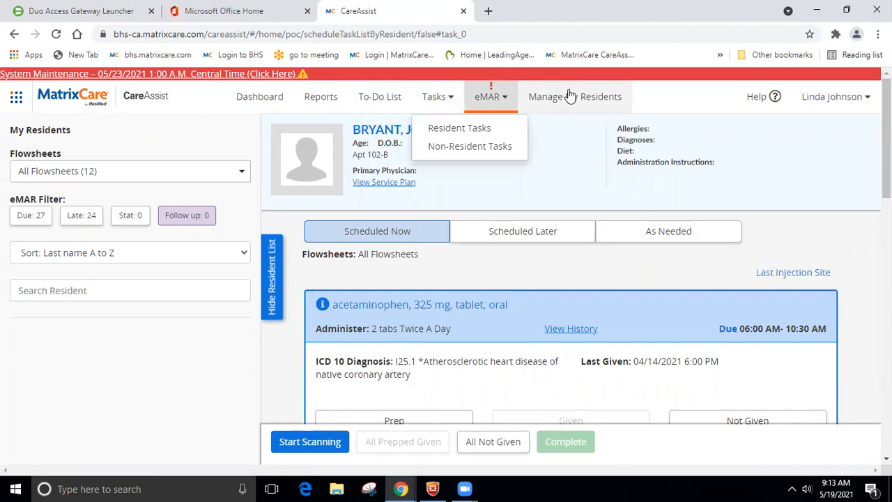
left_click(877, 34)
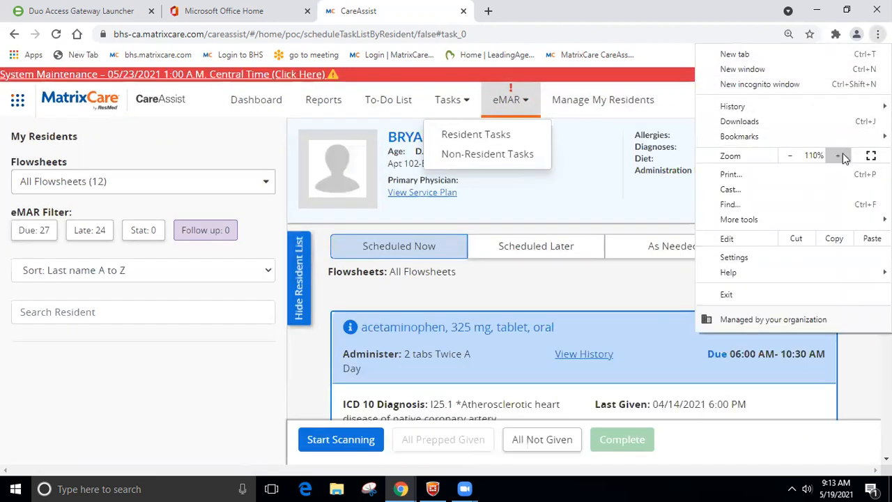
left_click(841, 155)
left_click(841, 155)
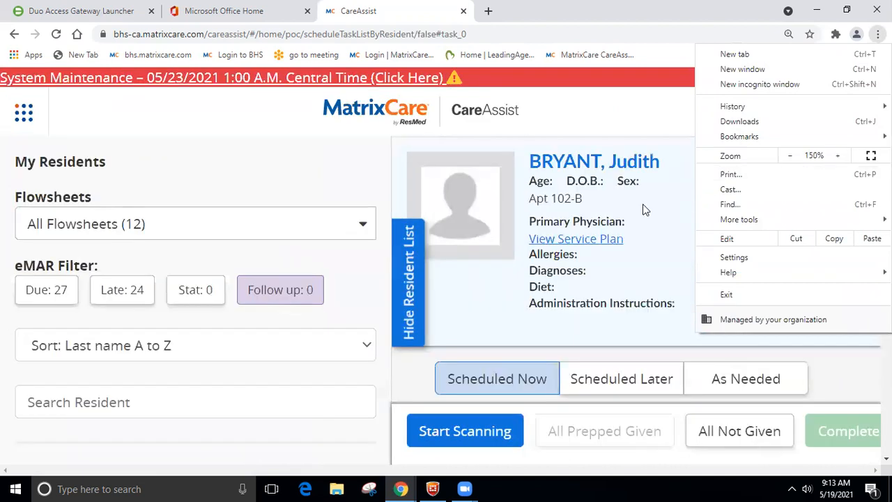
left_click(603, 92)
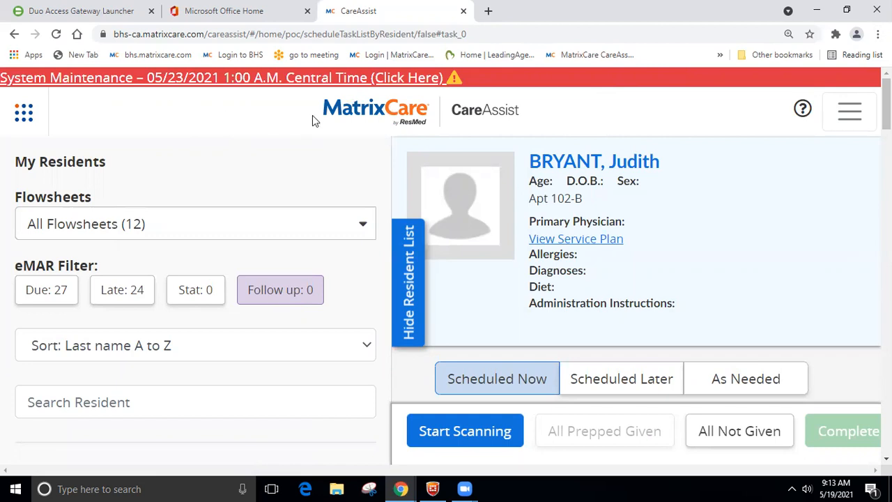
left_click(857, 118)
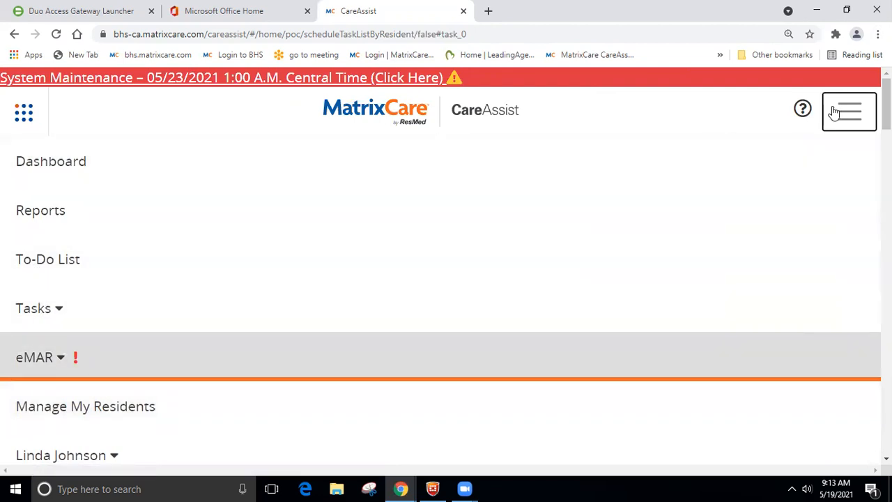
left_click(877, 34)
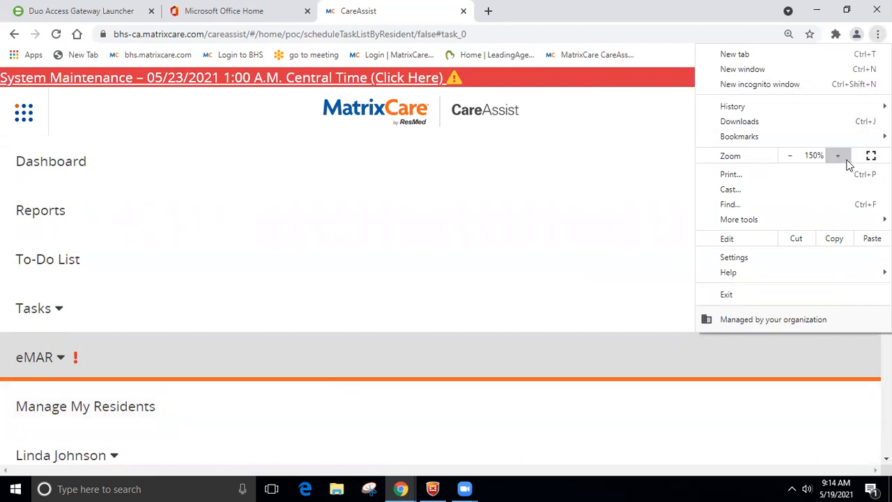
left_click(790, 158)
left_click(789, 158)
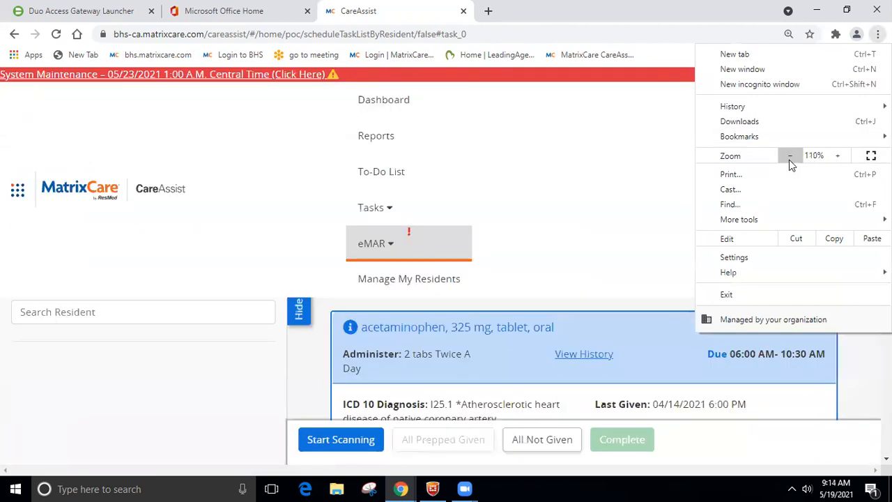
left_click(789, 157)
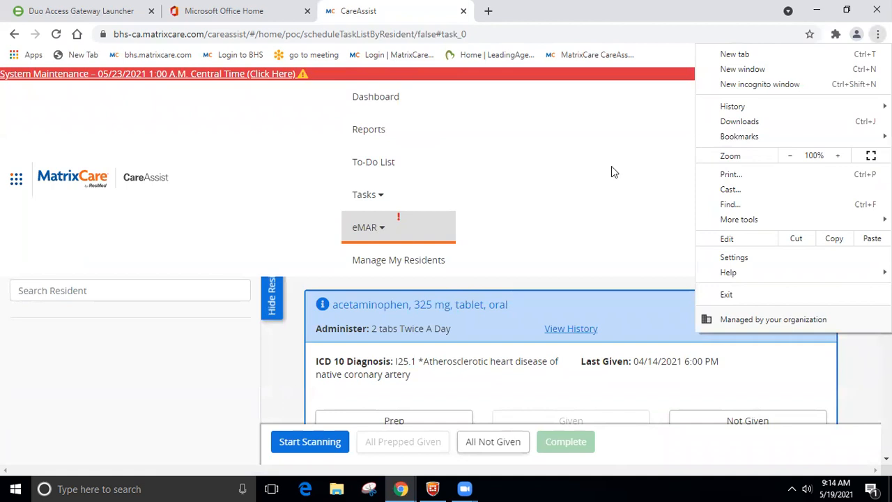
left_click(590, 168)
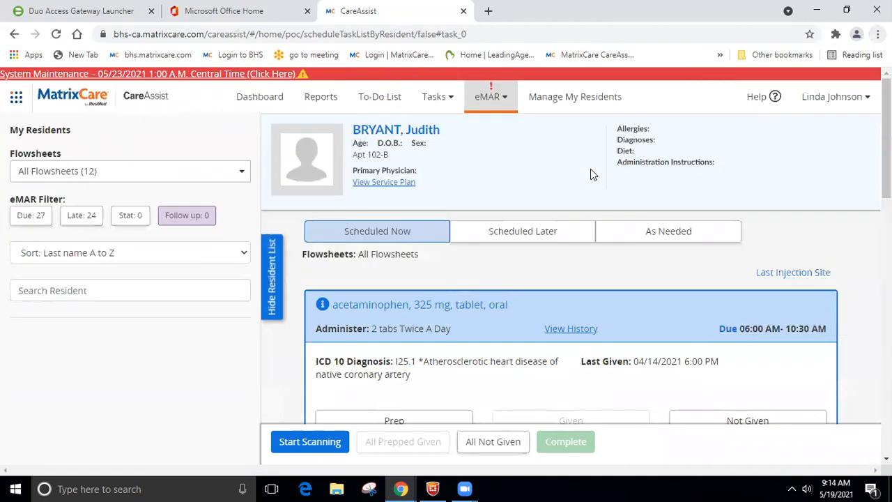
Step: Switch the work assignment to BHS SL Training with East Hall eMAR, past the shift setup warning
left_click(851, 103)
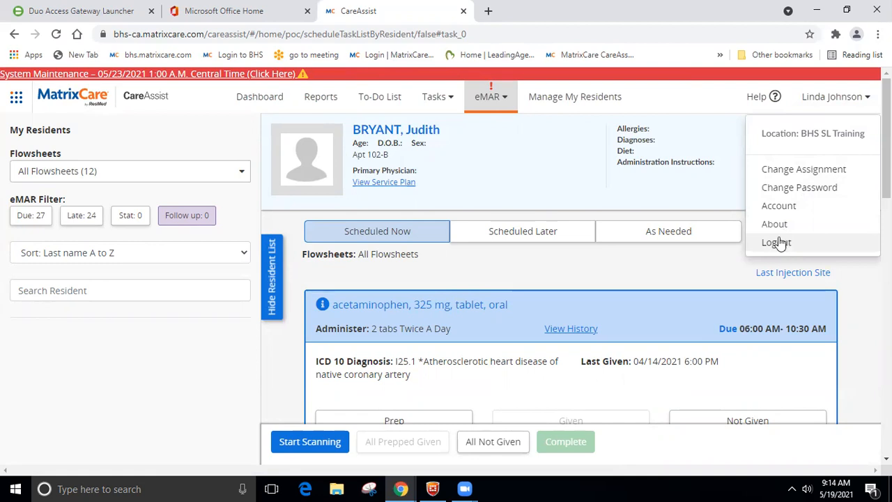
left_click(801, 171)
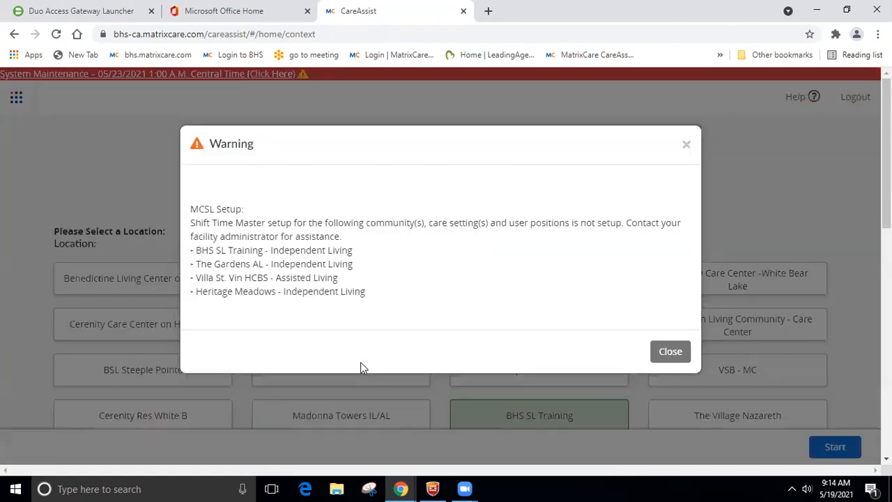
left_click(677, 349)
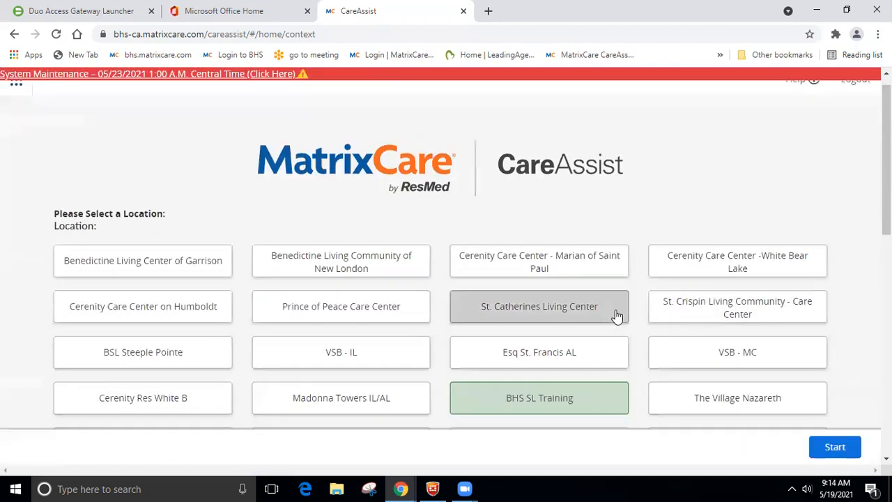
scroll(72, 408, "down", 10)
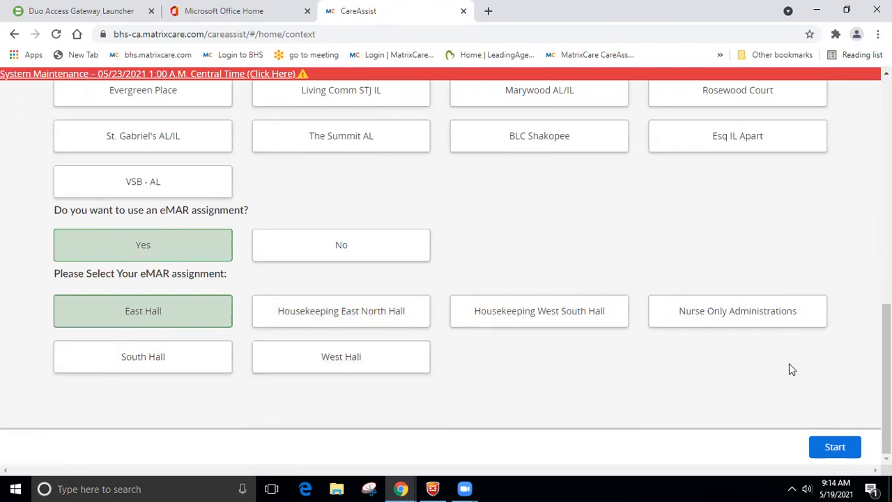
left_click(824, 448)
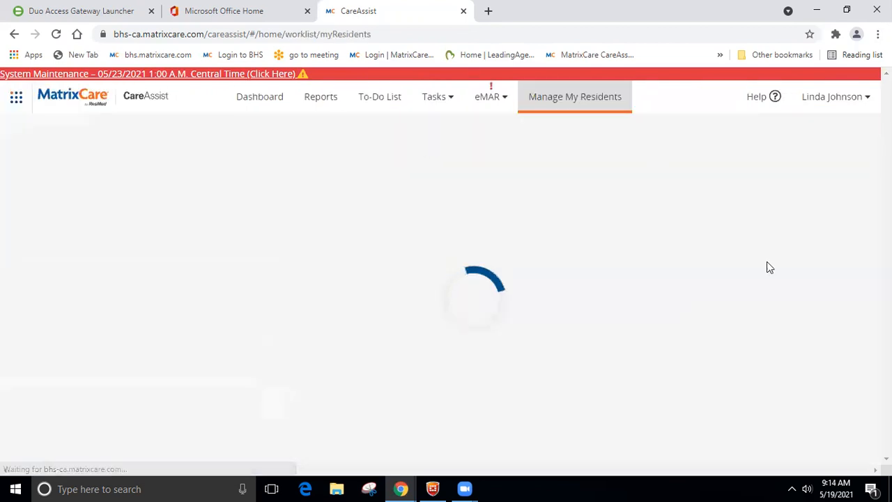
Step: Log out from the user menu and confirm Yes to reach the login page
left_click(820, 103)
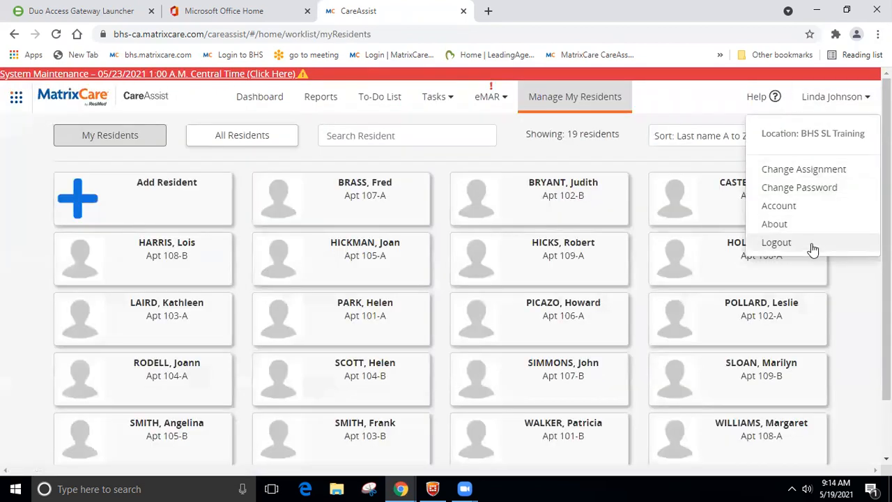
left_click(776, 243)
left_click(521, 244)
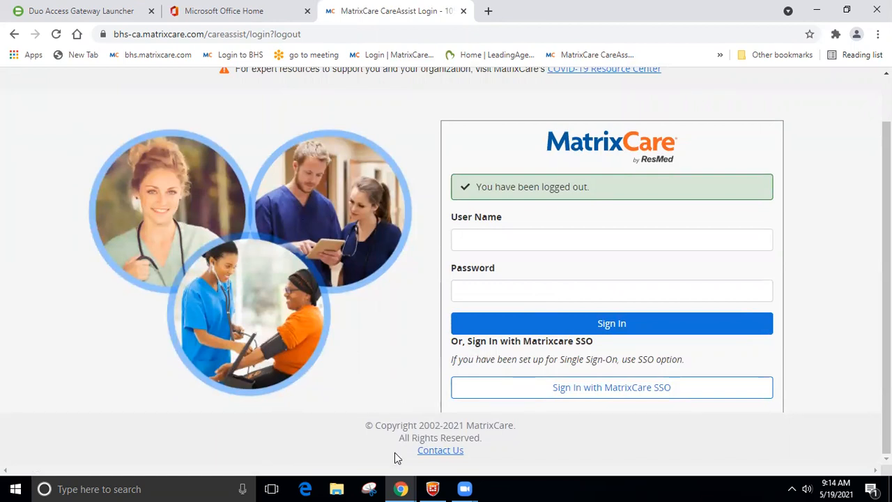
left_click(373, 485)
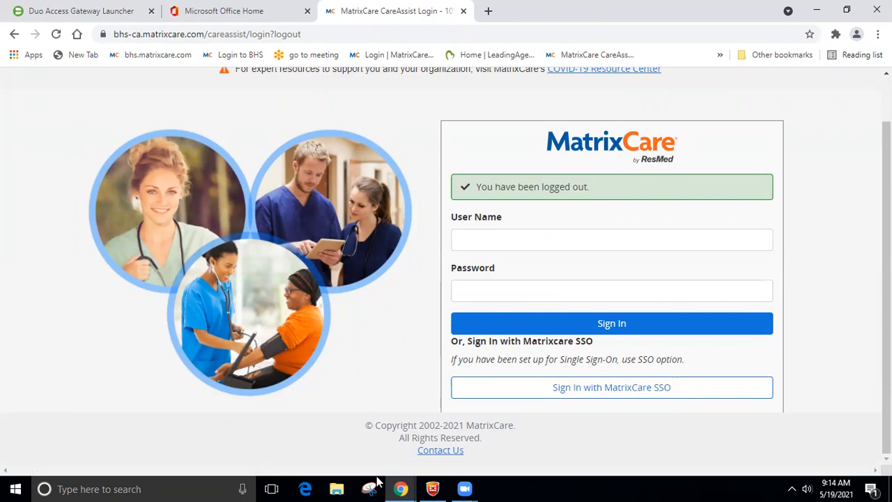